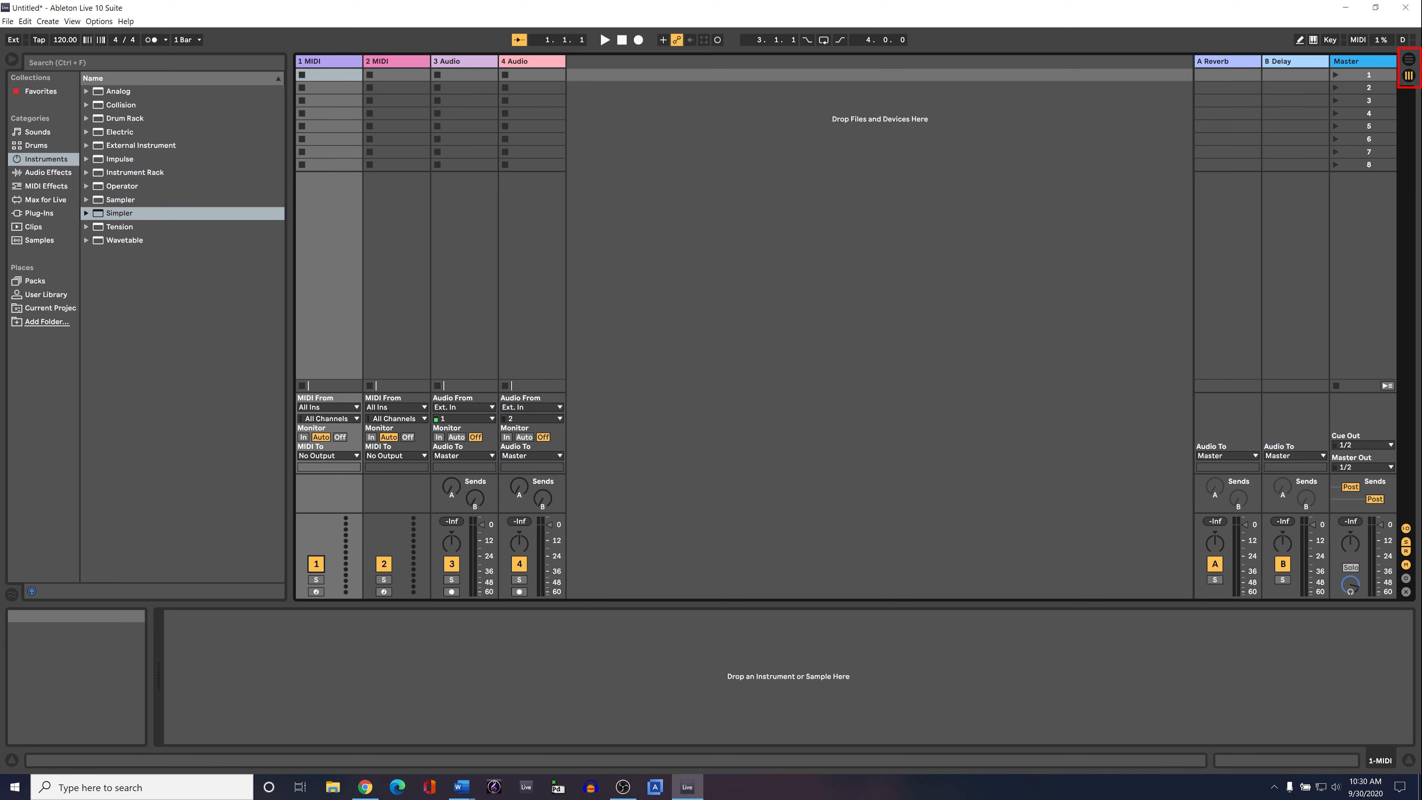
# - Switch to Arrangement View and select the 2 MIDI, 3 Audio and 4 Audio tracks one after another
pyautogui.click(1410, 61)
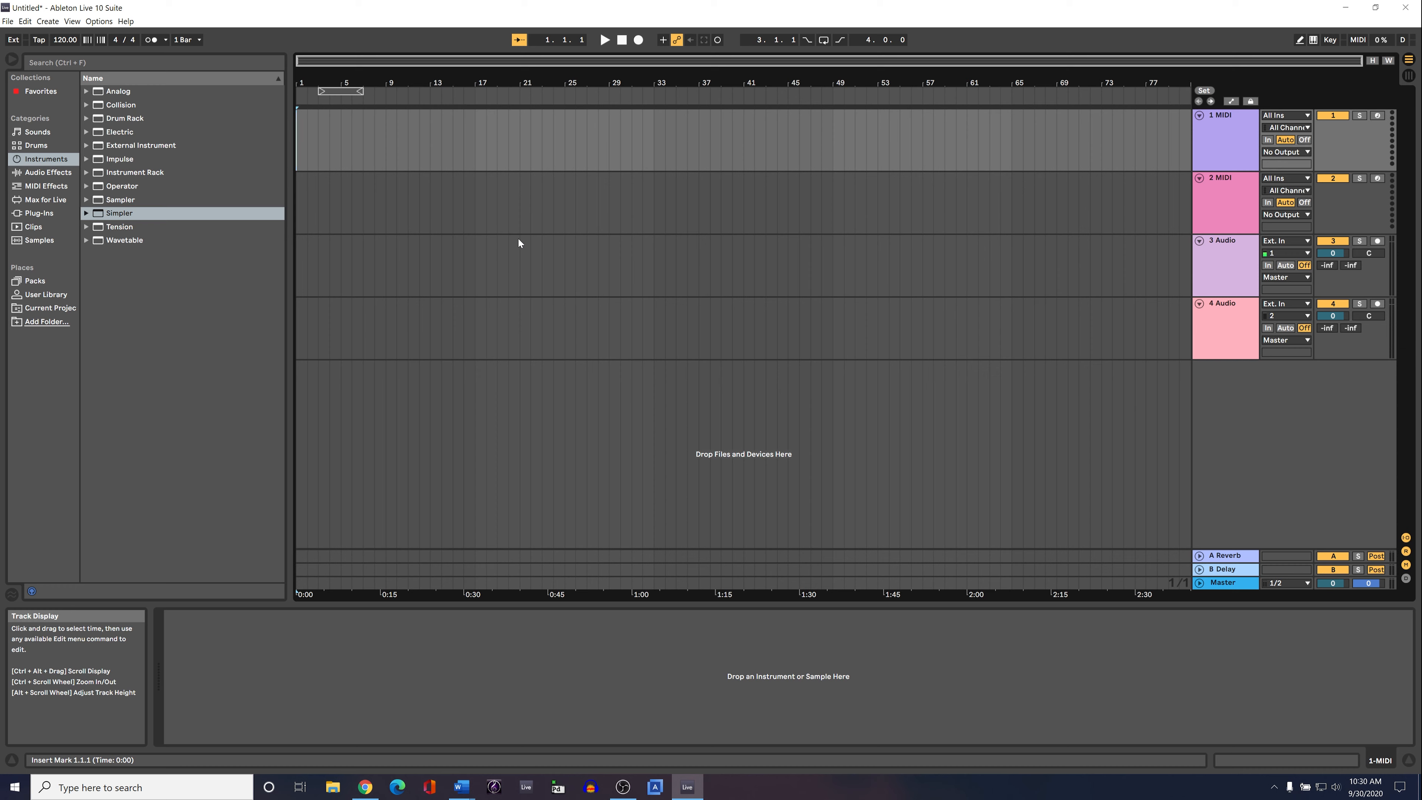
pyautogui.click(1228, 174)
pyautogui.click(1235, 267)
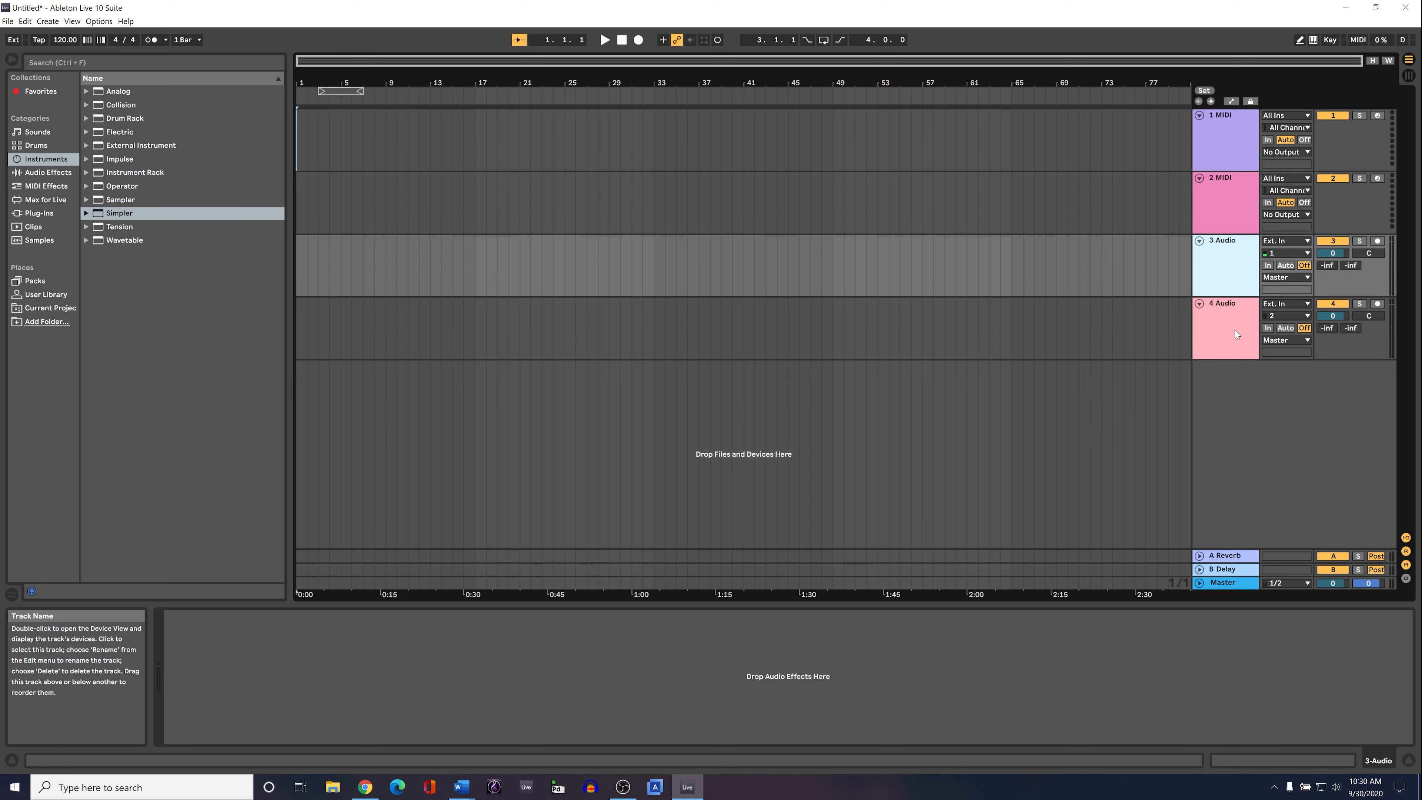
pyautogui.click(1235, 330)
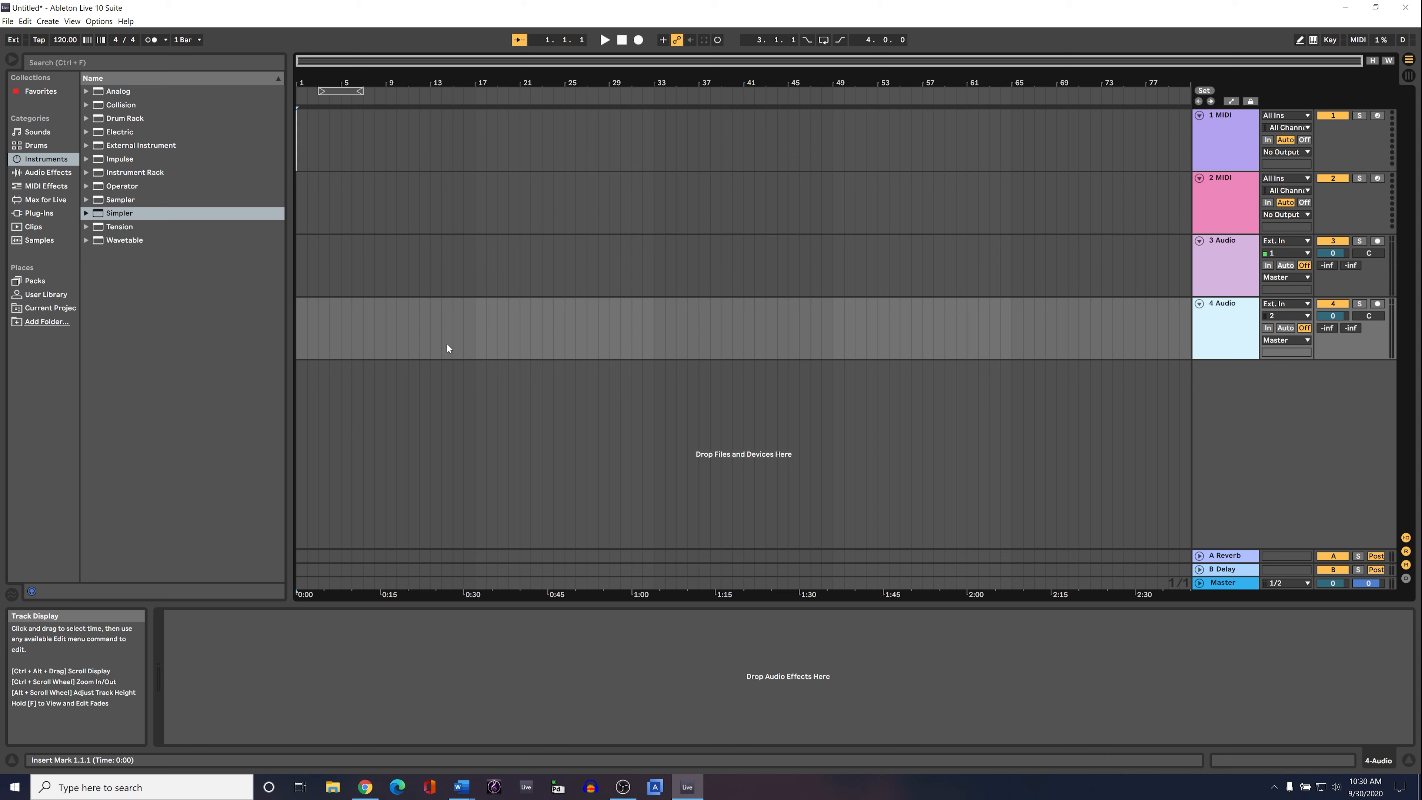
# - Return to Session View and select its MIDI and audio tracks in turn, ending on the 3 Audio track
pyautogui.click(1411, 76)
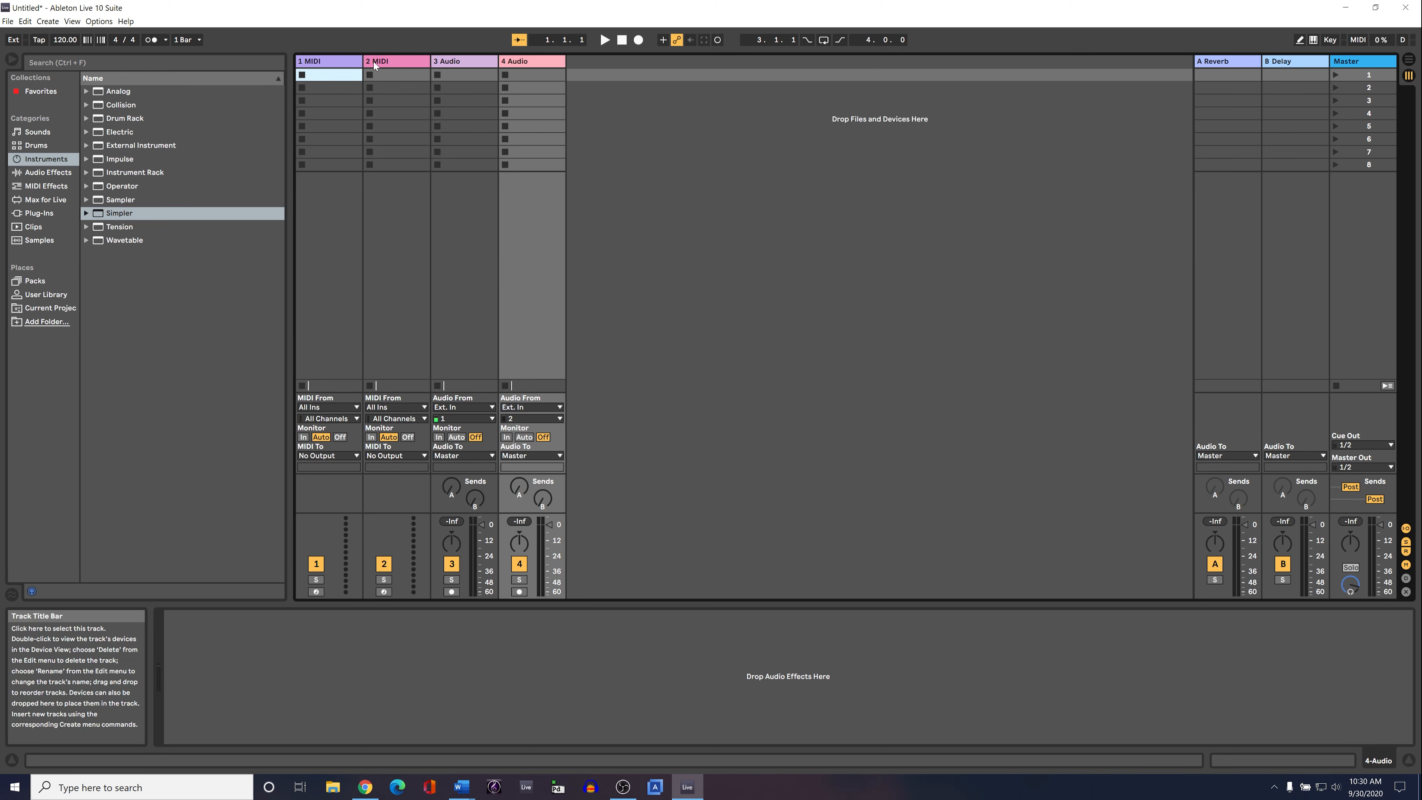
pyautogui.click(461, 302)
pyautogui.click(383, 299)
pyautogui.click(314, 310)
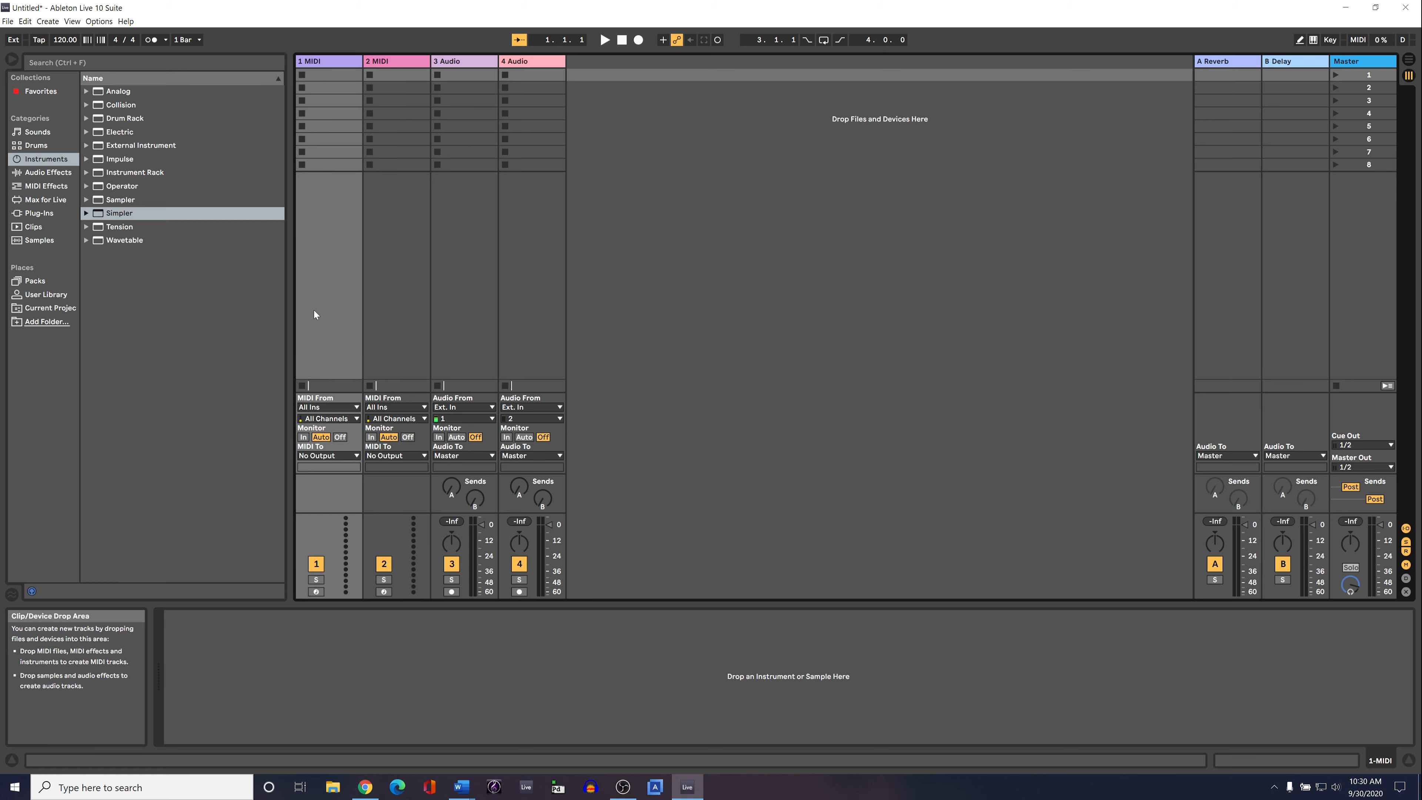
pyautogui.click(425, 301)
pyautogui.click(476, 298)
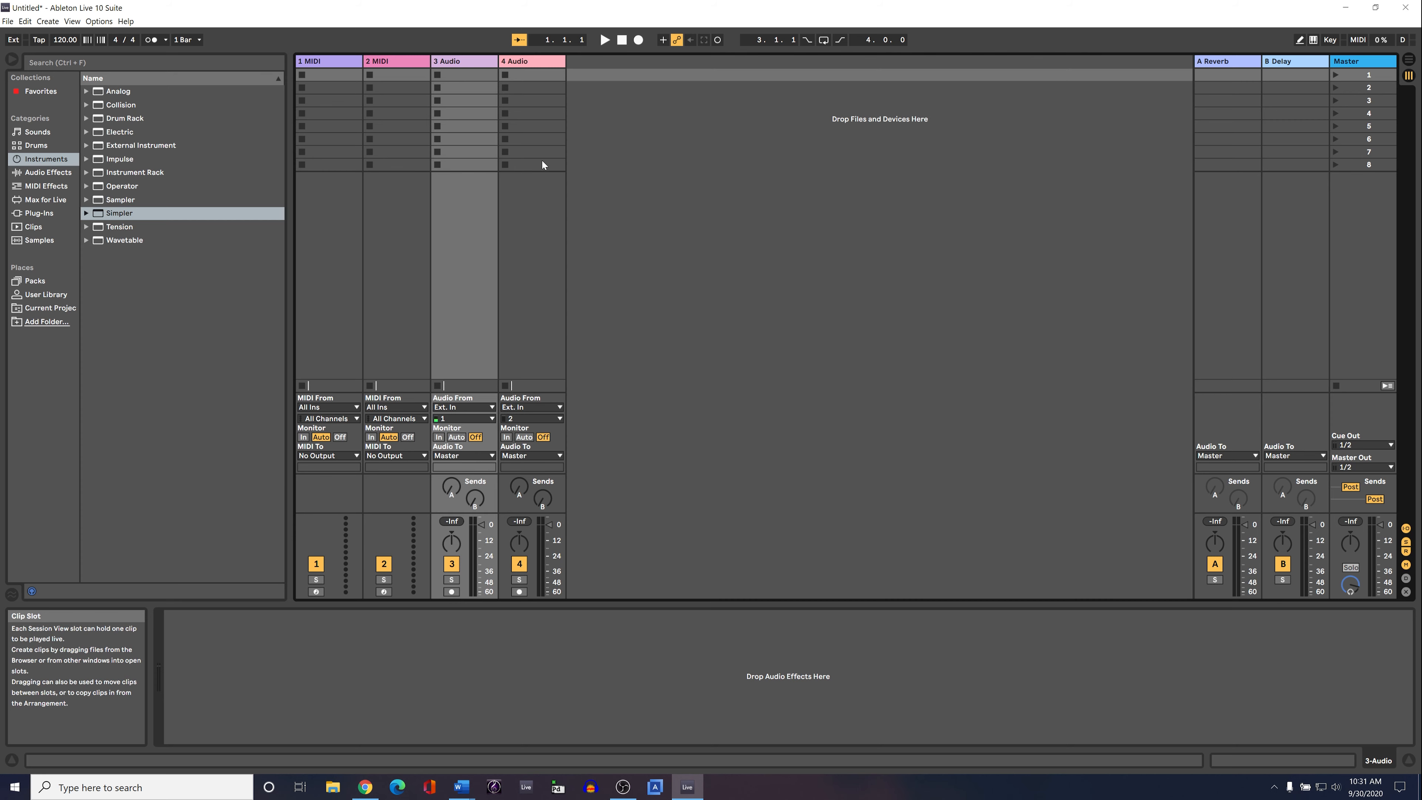
# - Select empty clip slots on the 2 MIDI track and the 1 MIDI track, ending on slot 7 of 1 MIDI
pyautogui.moveTo(401, 86); pyautogui.dragTo(398, 165)
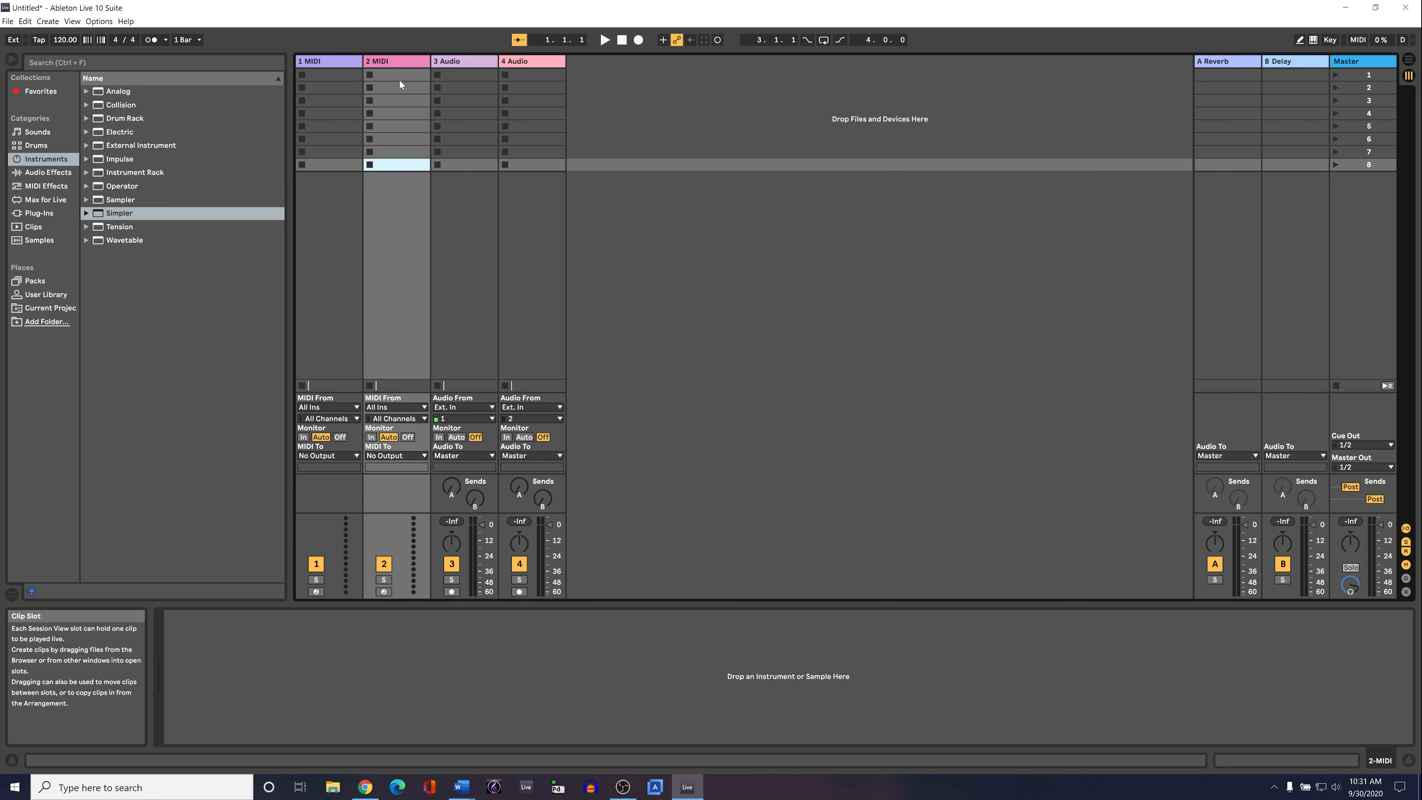
pyautogui.moveTo(344, 76); pyautogui.dragTo(332, 151)
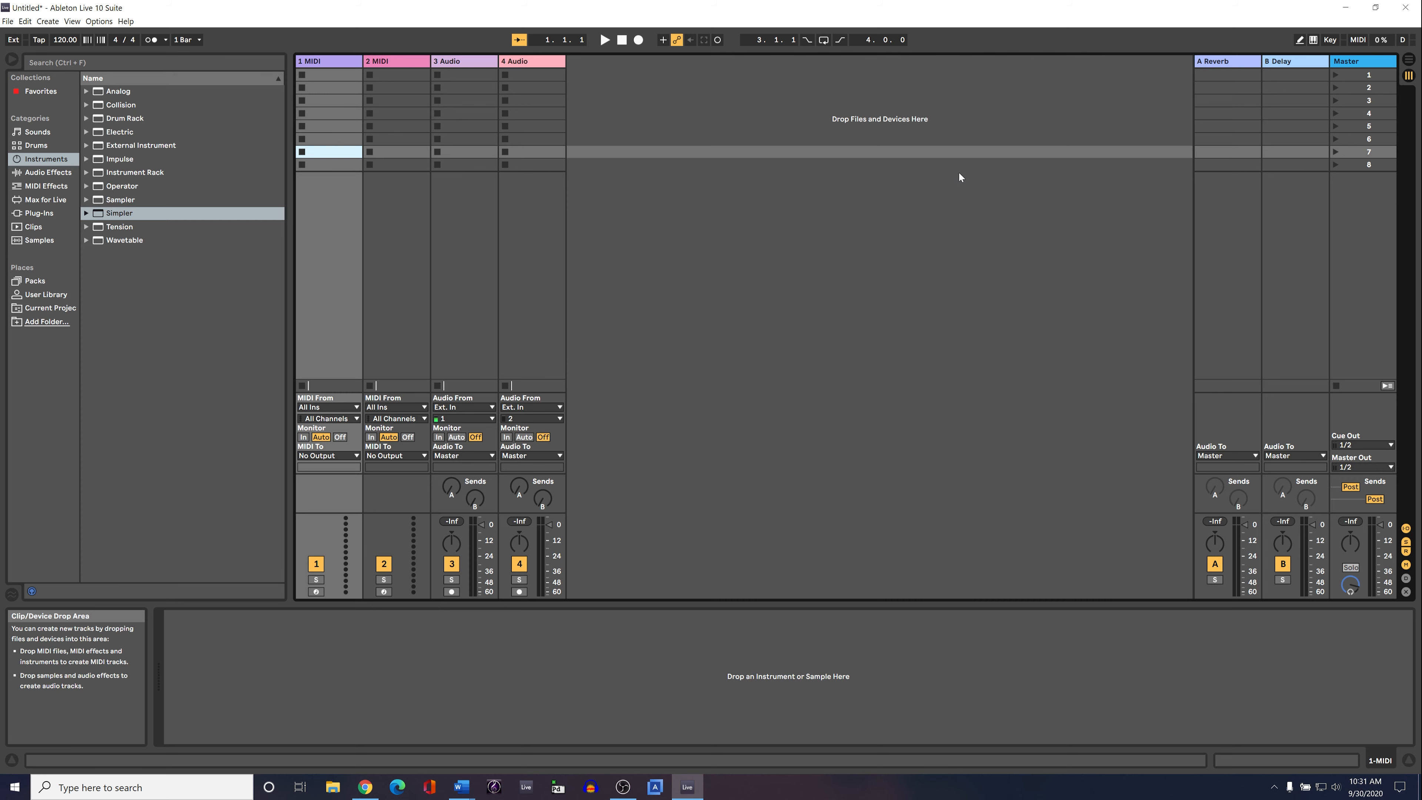
pyautogui.click(878, 209)
# - Toggle between Arrangement View and Session View twice, ending in Session View
pyautogui.press('Tab')
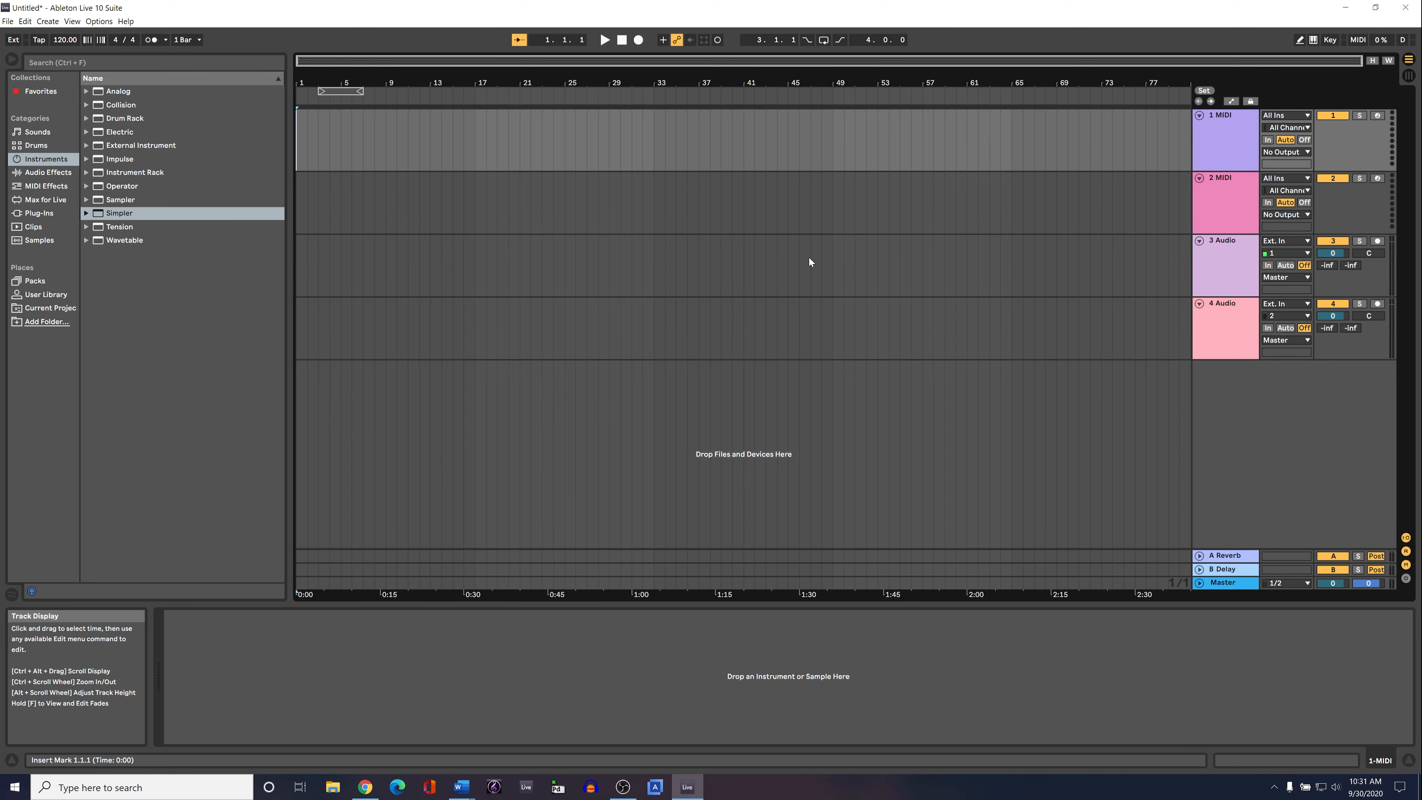
pyautogui.press('Tab')
pyautogui.press('Tab')
pyautogui.press('Tab')
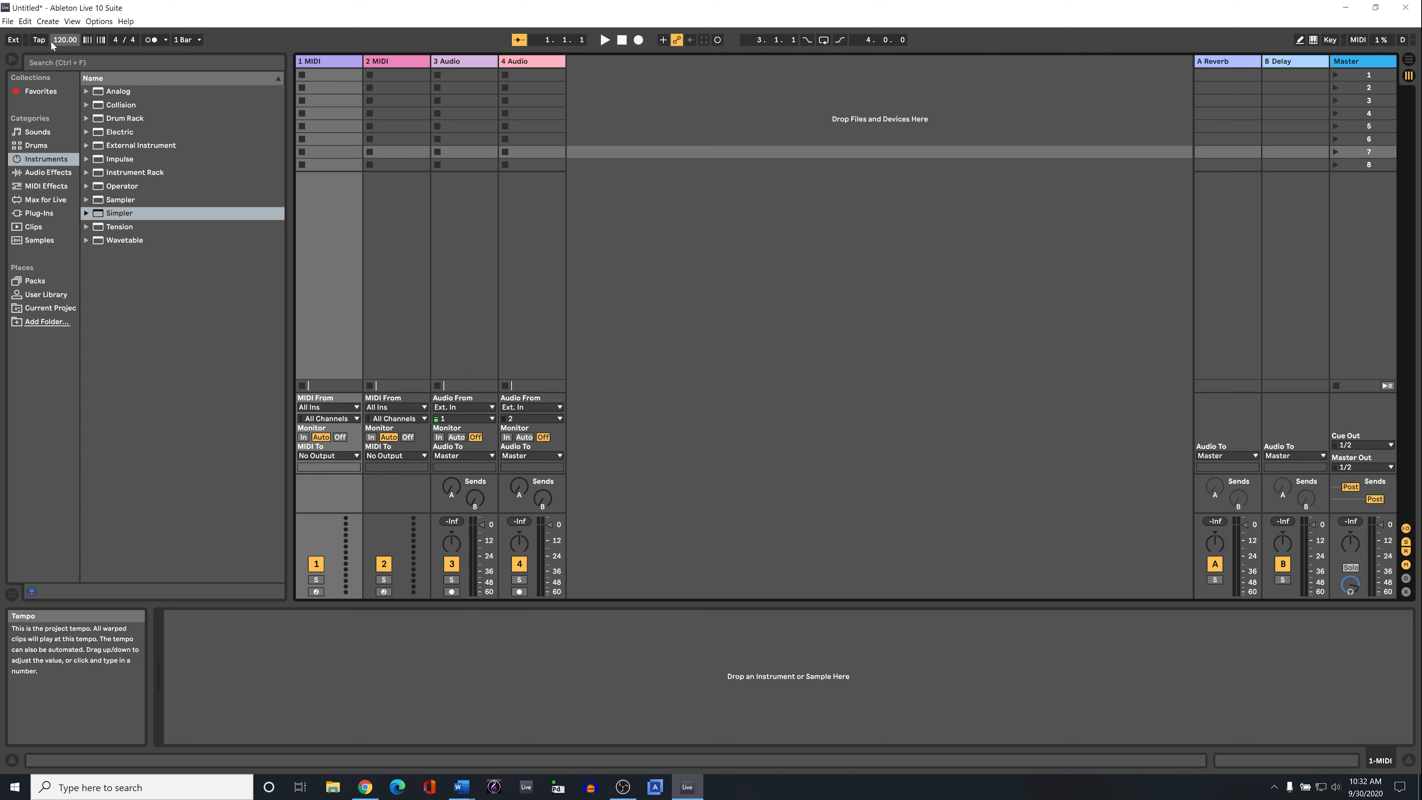
# - Tap in a project tempo by hand and replace it with 144 BPM
pyautogui.click(39, 40)
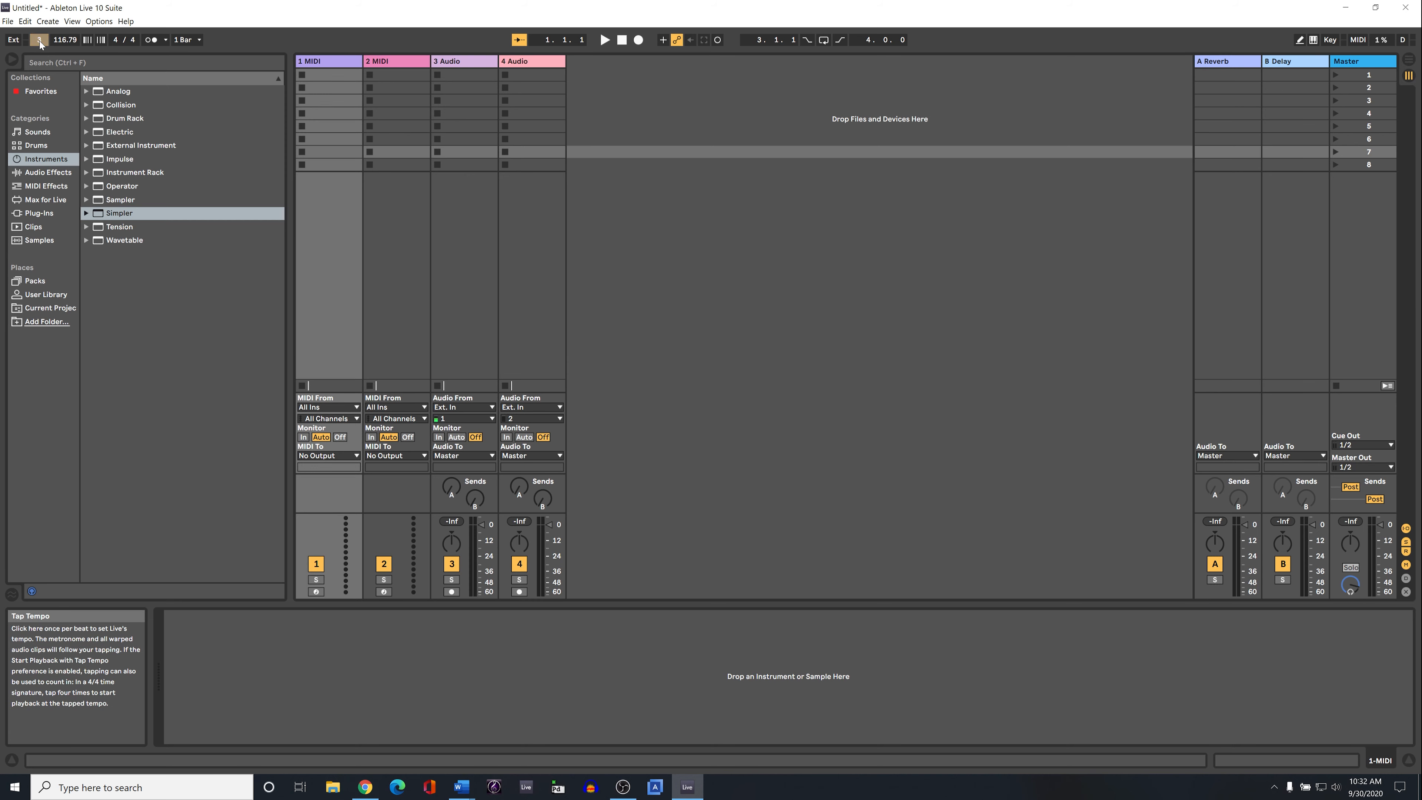
pyautogui.click(40, 40)
pyautogui.click(39, 42)
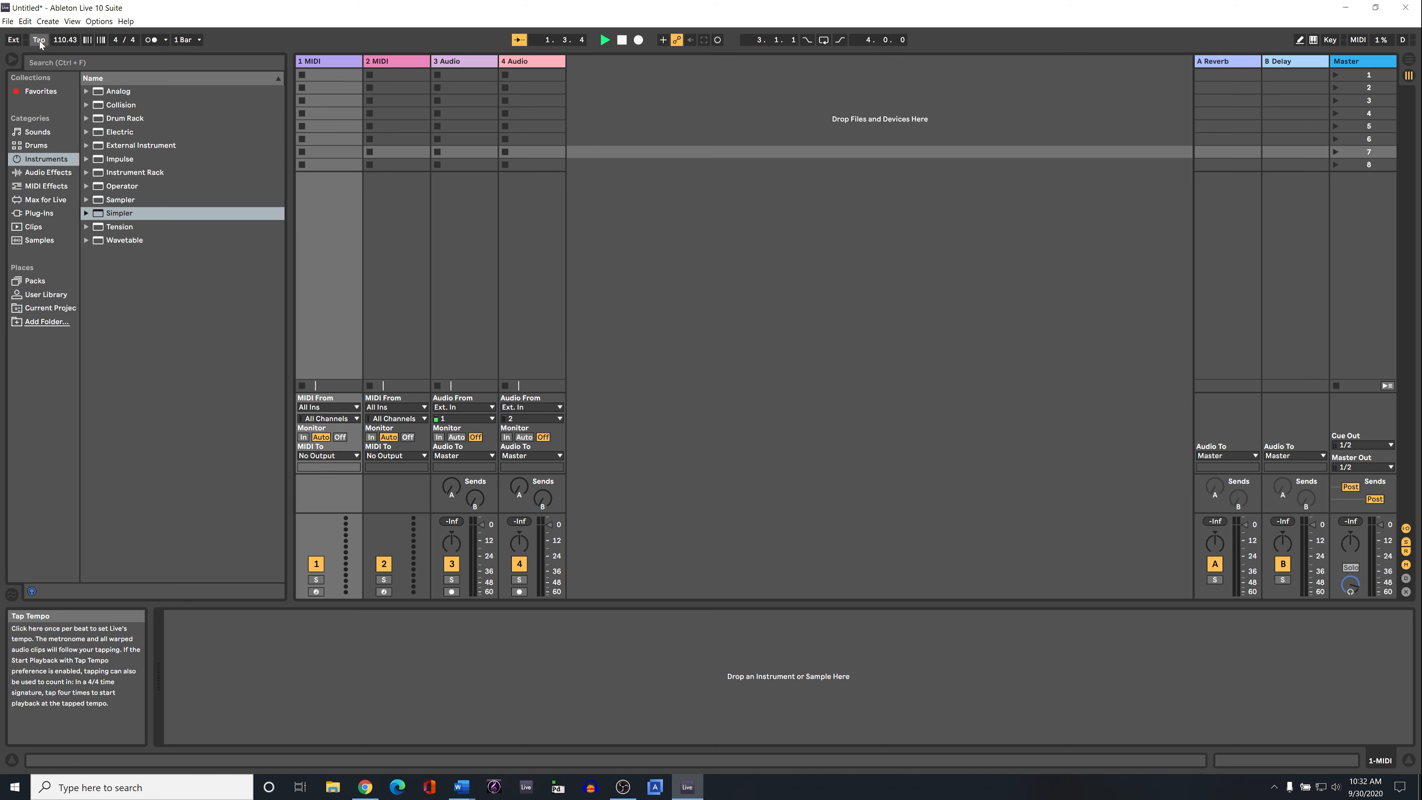
pyautogui.click(66, 39)
pyautogui.write('144')
pyautogui.press('Return')
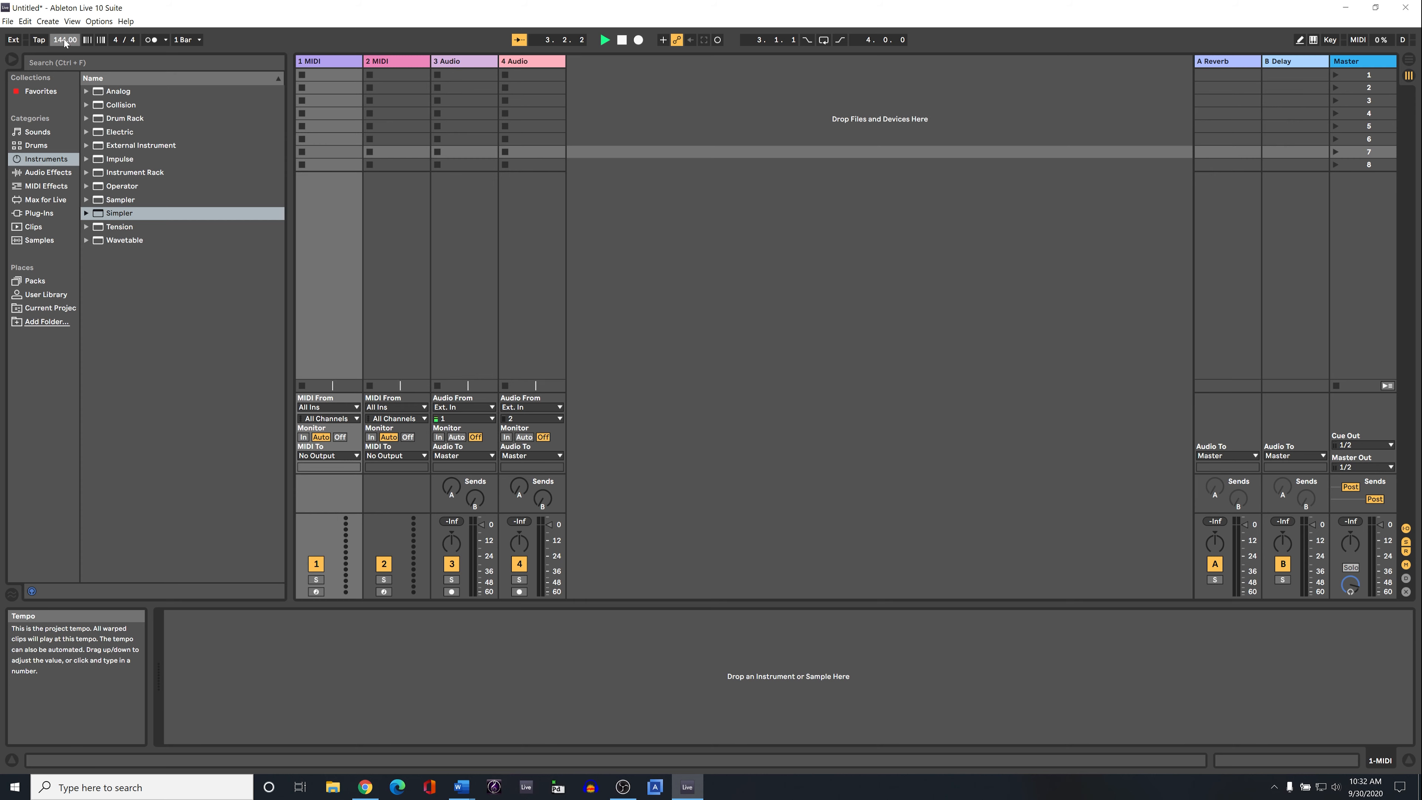
# - Set the project tempo to 120 BPM
pyautogui.click(65, 40)
pyautogui.write('200')
pyautogui.press('Return')
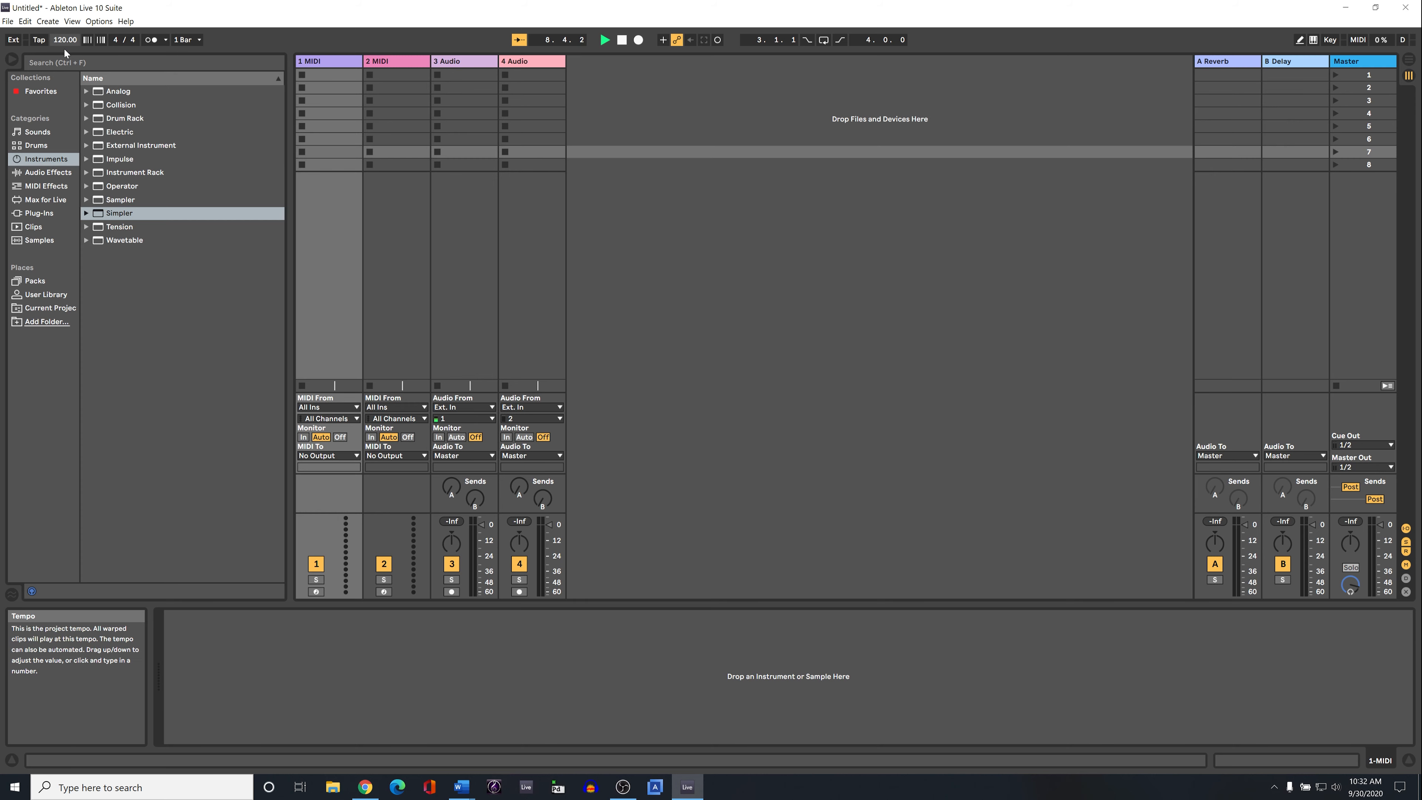
# - Try other values for the numerator and denominator of the time signature, leaving it at 4/4
pyautogui.click(118, 39)
pyautogui.moveTo(132, 40); pyautogui.dragTo(133, 59)
pyautogui.moveTo(117, 42)
pyautogui.mouseDown()
pyautogui.moveTo(117, 19)
pyautogui.moveTo(117, 57)
pyautogui.mouseUp()
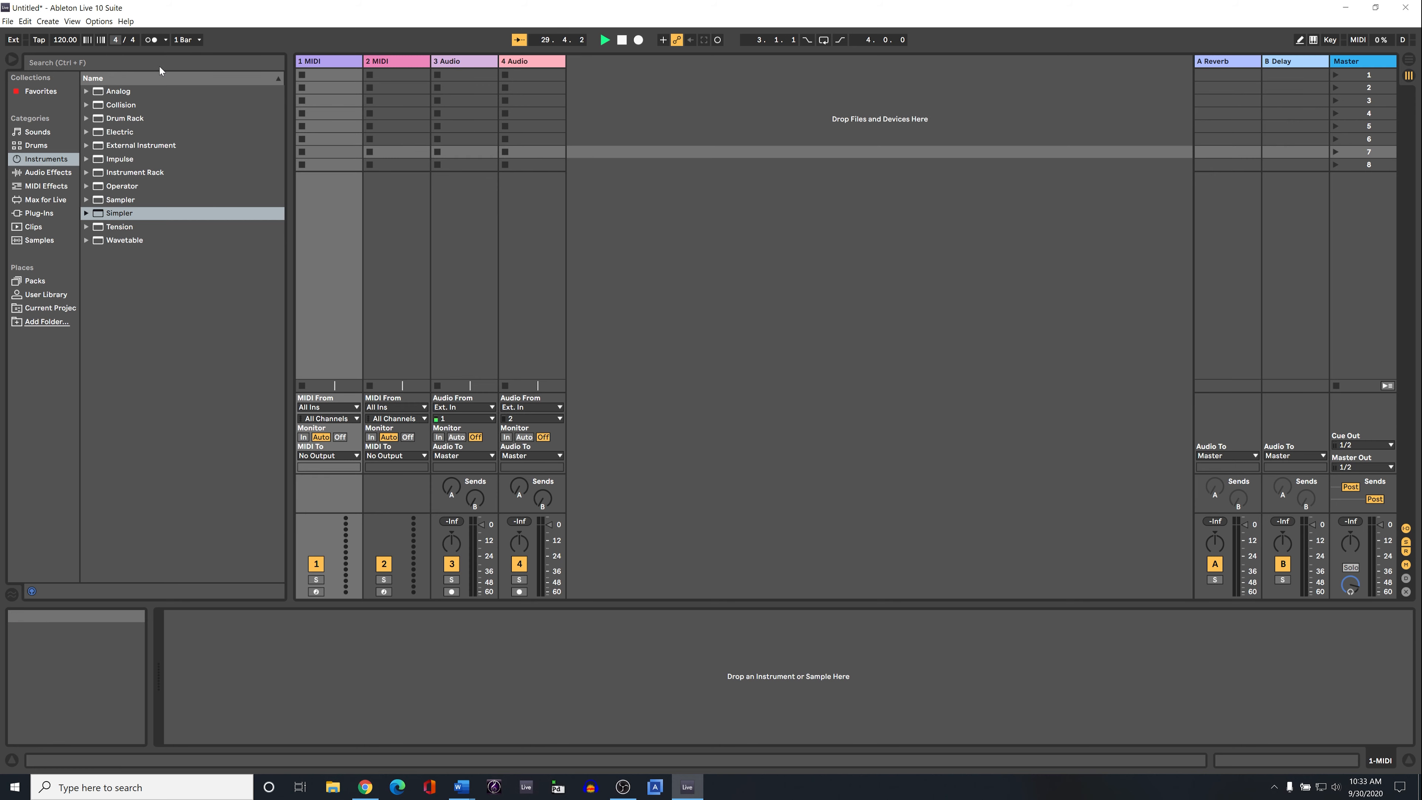
# - Turn on the metronome and disable its Enable Only While Recording option
pyautogui.click(151, 40)
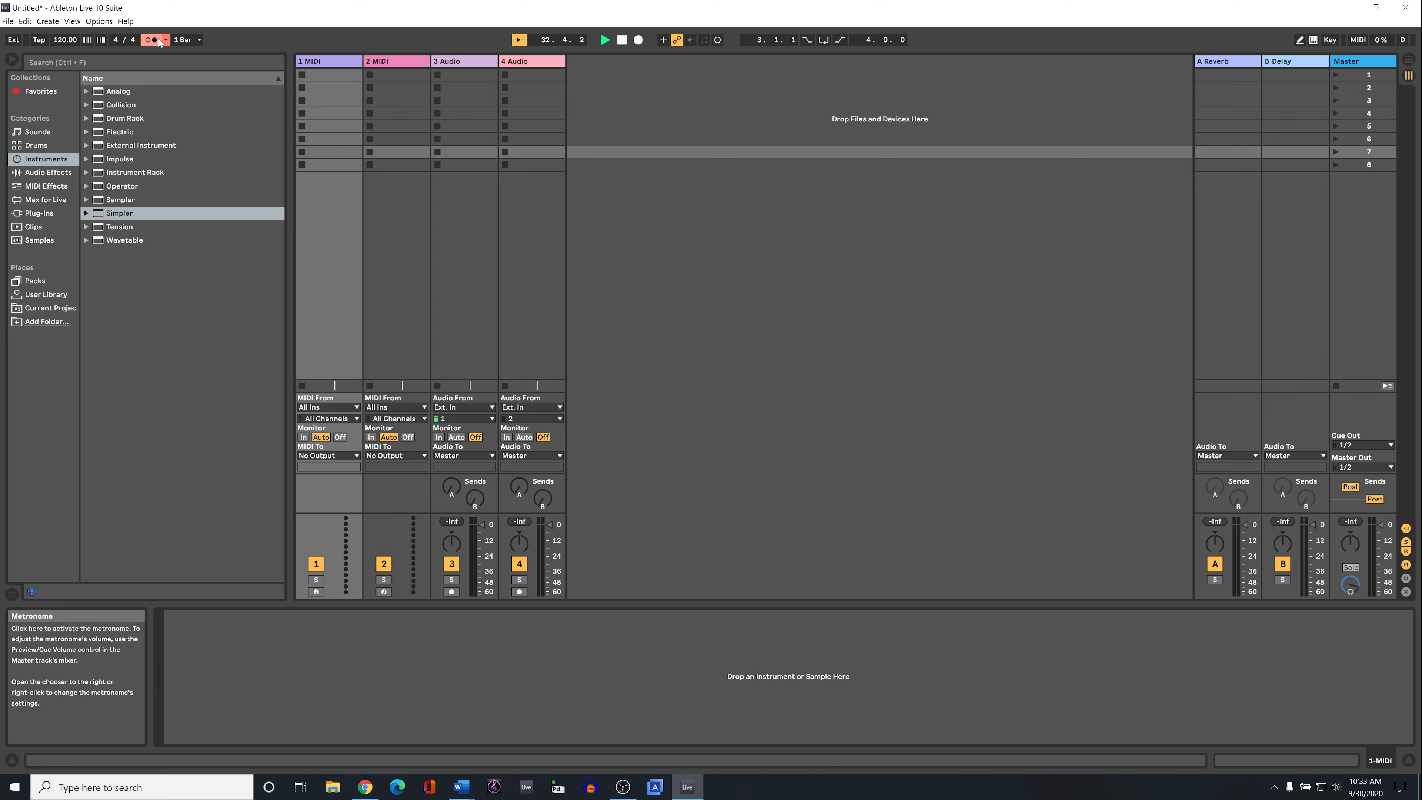
pyautogui.click(165, 40)
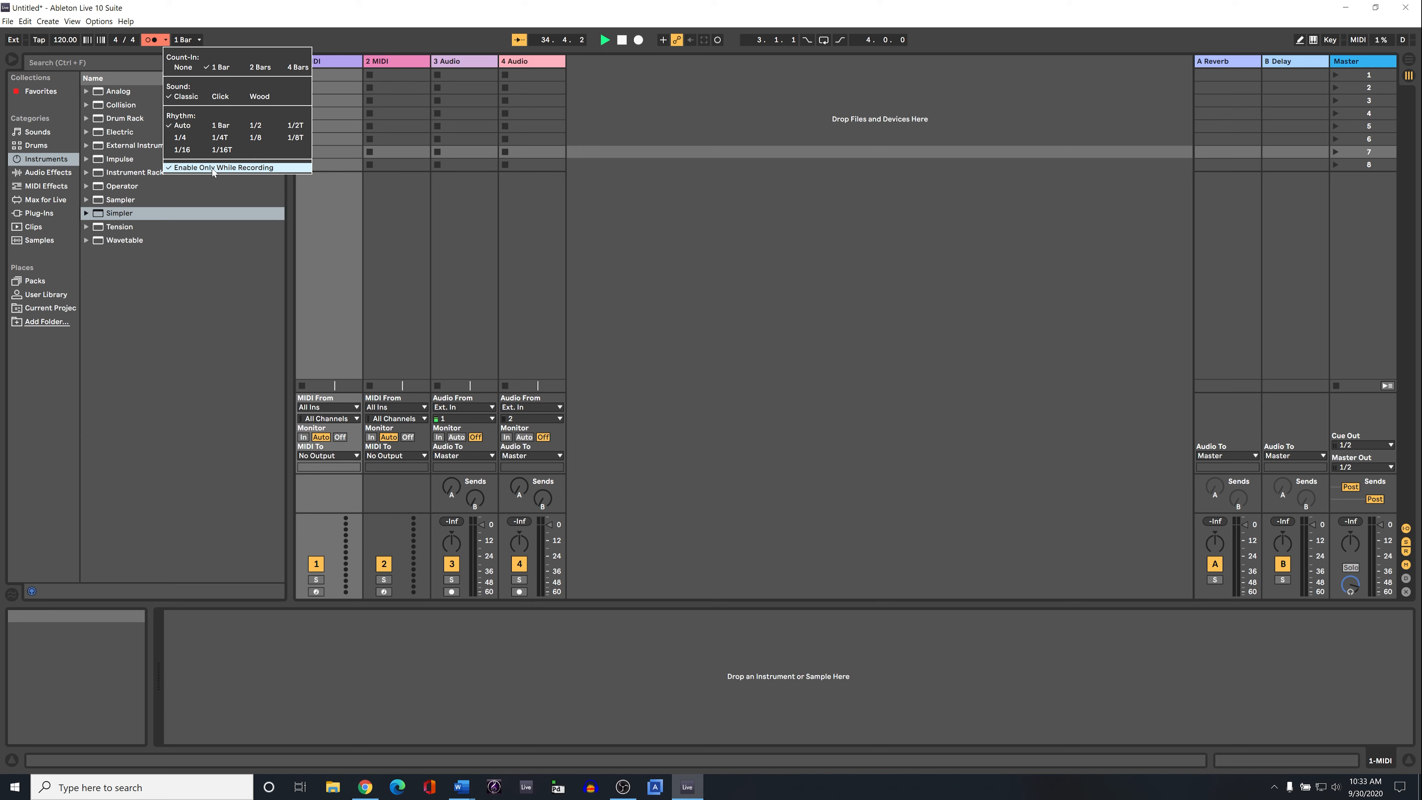
pyautogui.click(212, 168)
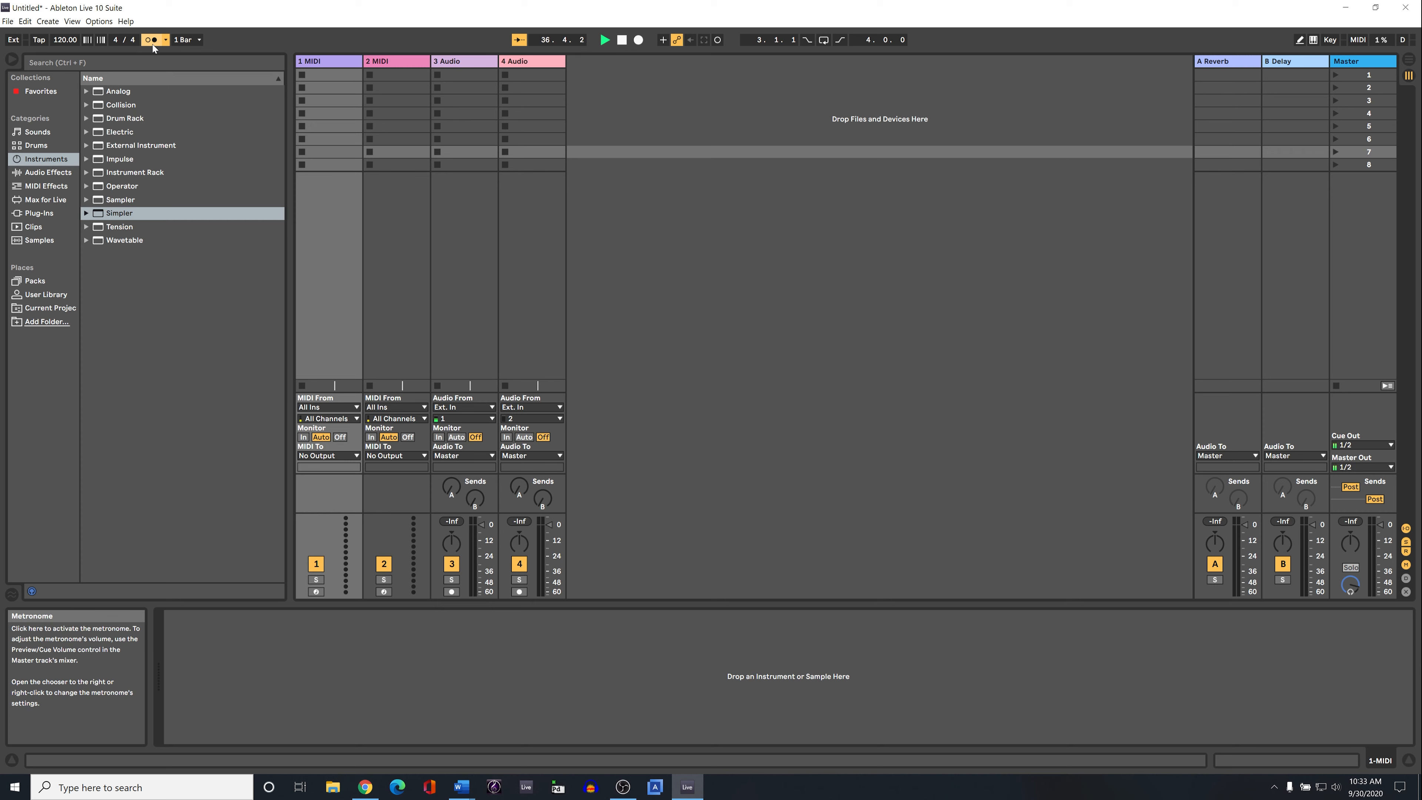
# - Try the Click sound for the metronome, set it back to Classic, and reopen the metronome settings
pyautogui.click(166, 40)
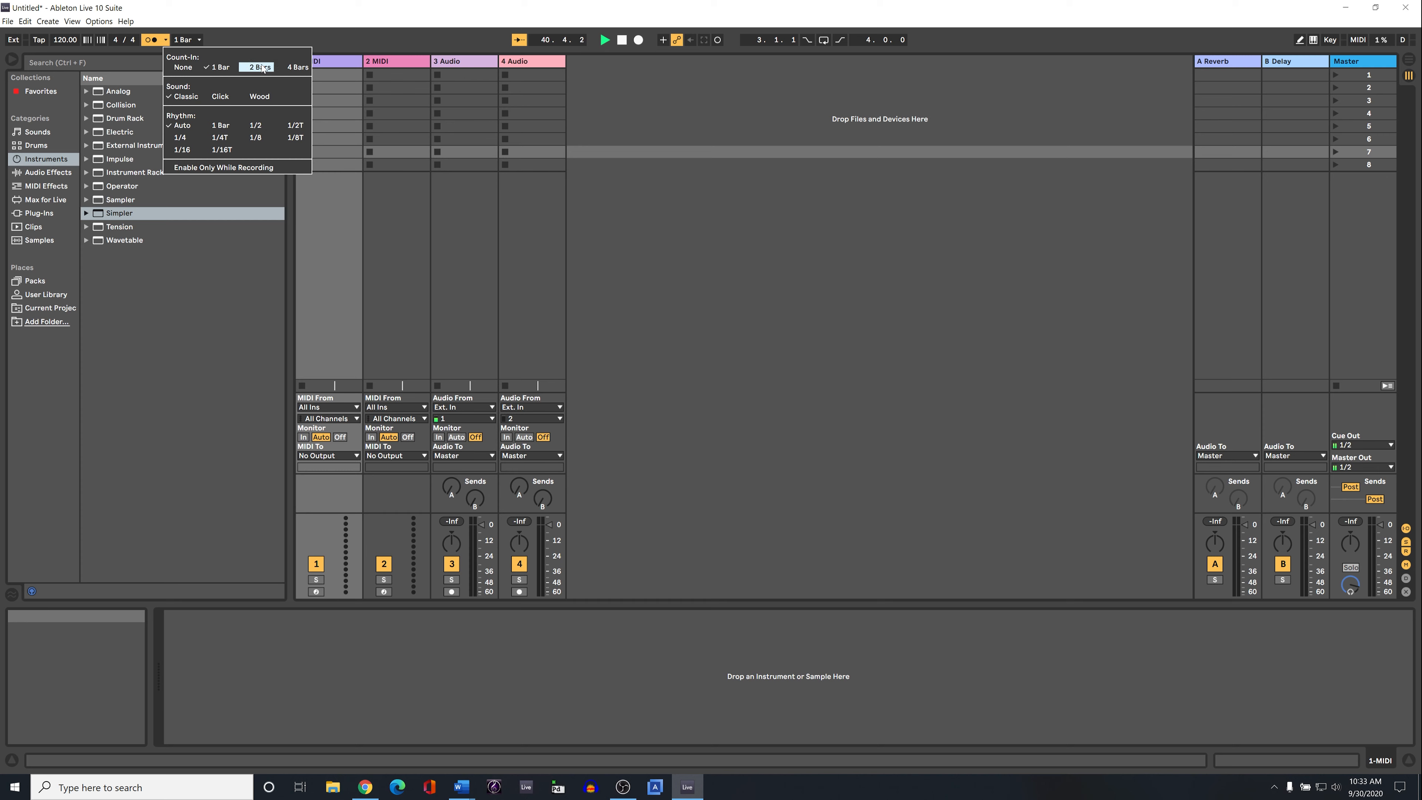
pyautogui.click(220, 97)
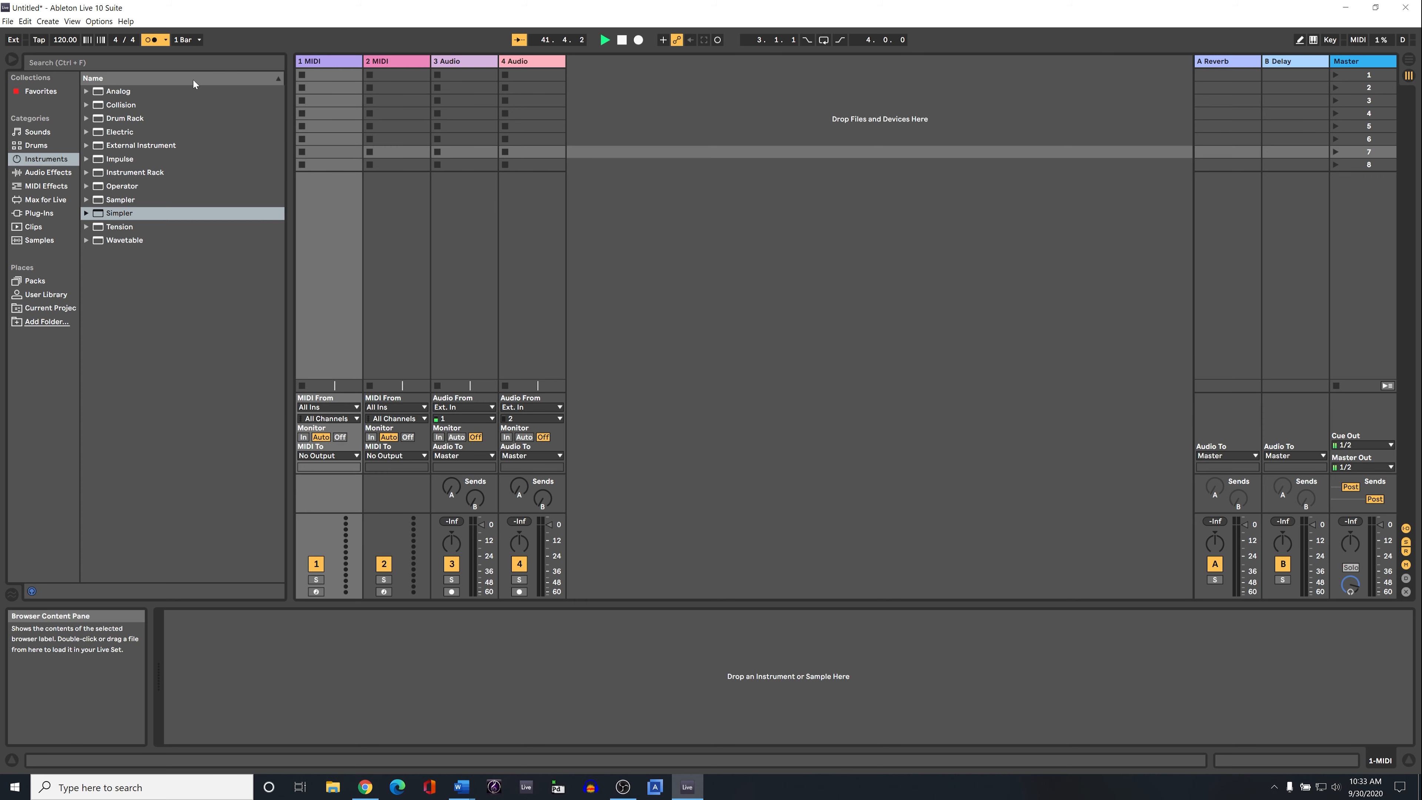
pyautogui.click(165, 39)
pyautogui.click(227, 91)
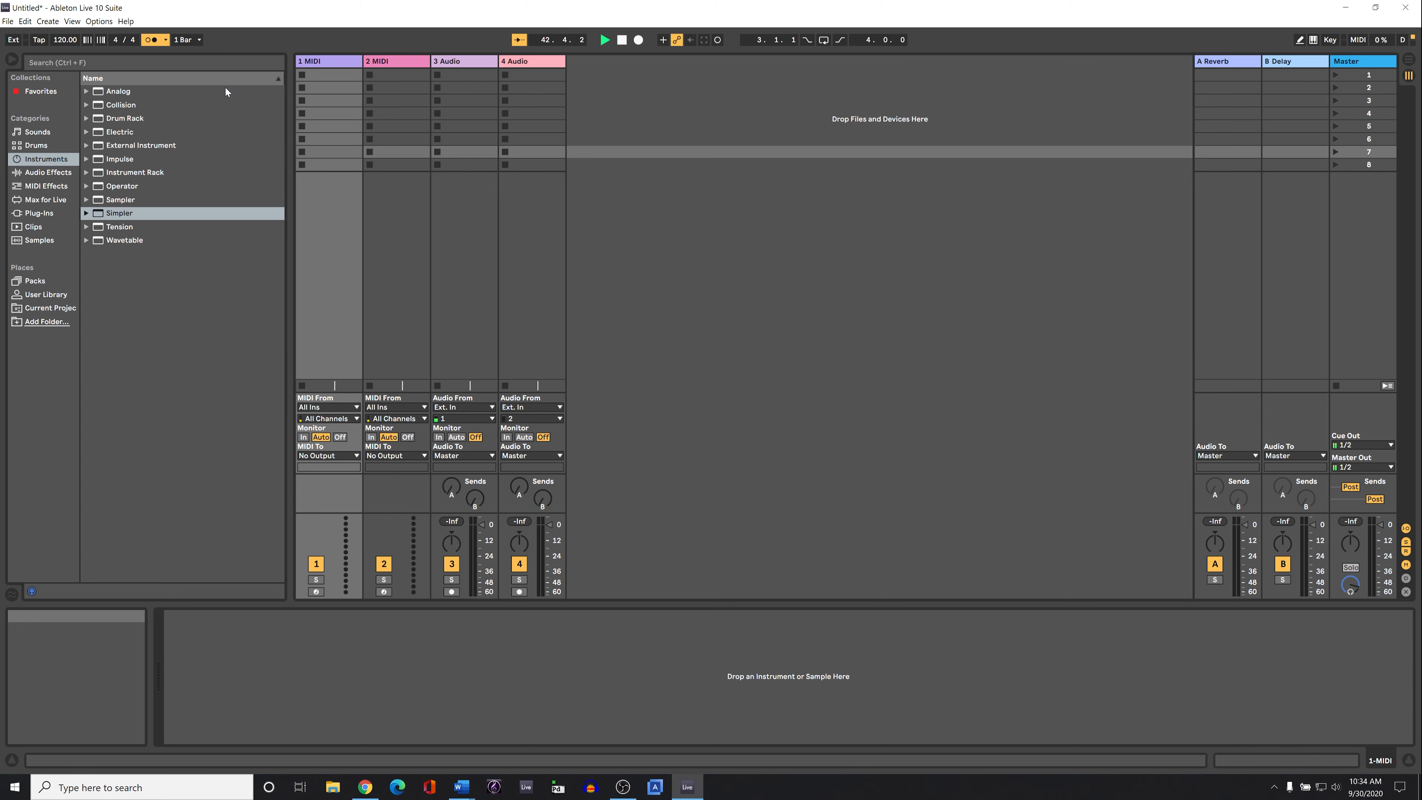
pyautogui.click(165, 39)
pyautogui.click(187, 93)
pyautogui.click(165, 39)
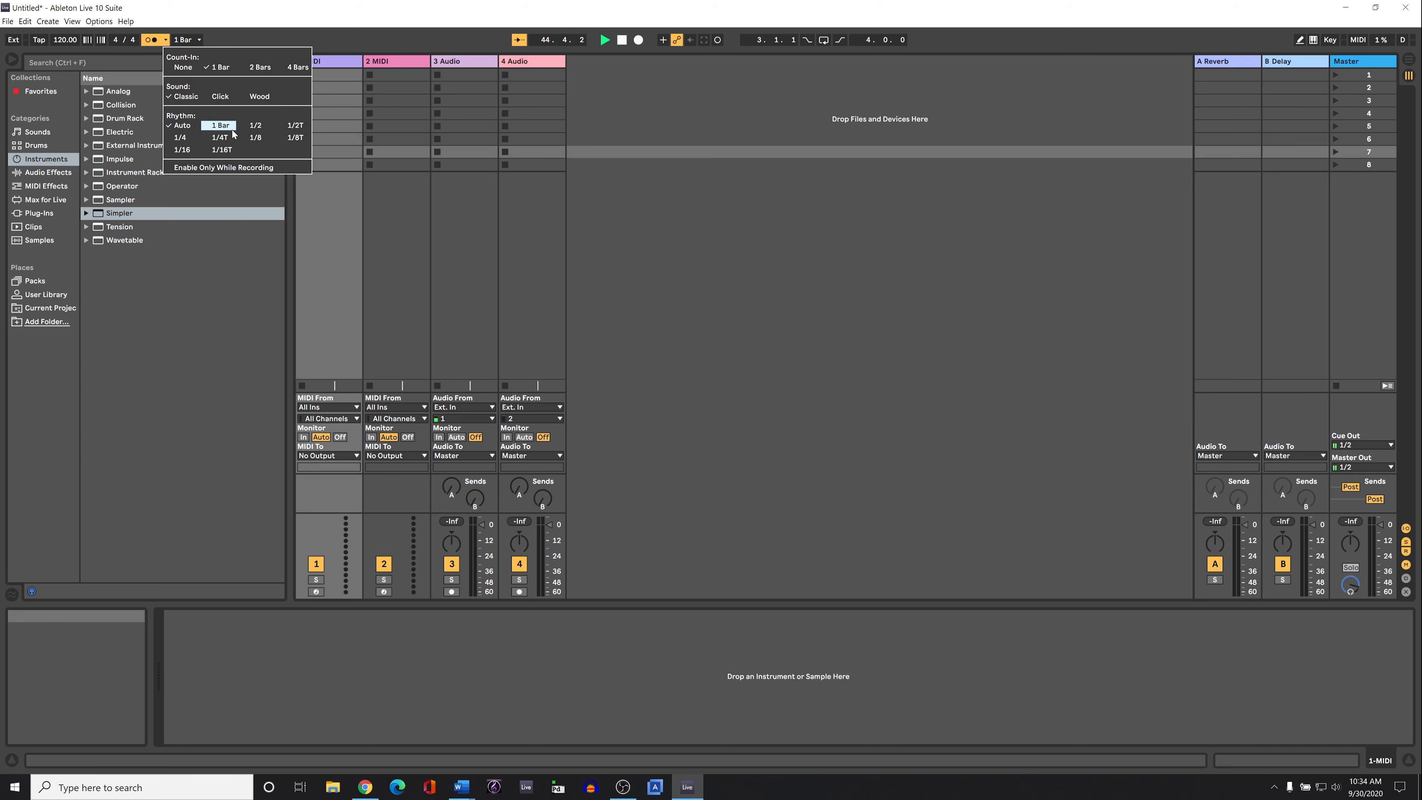
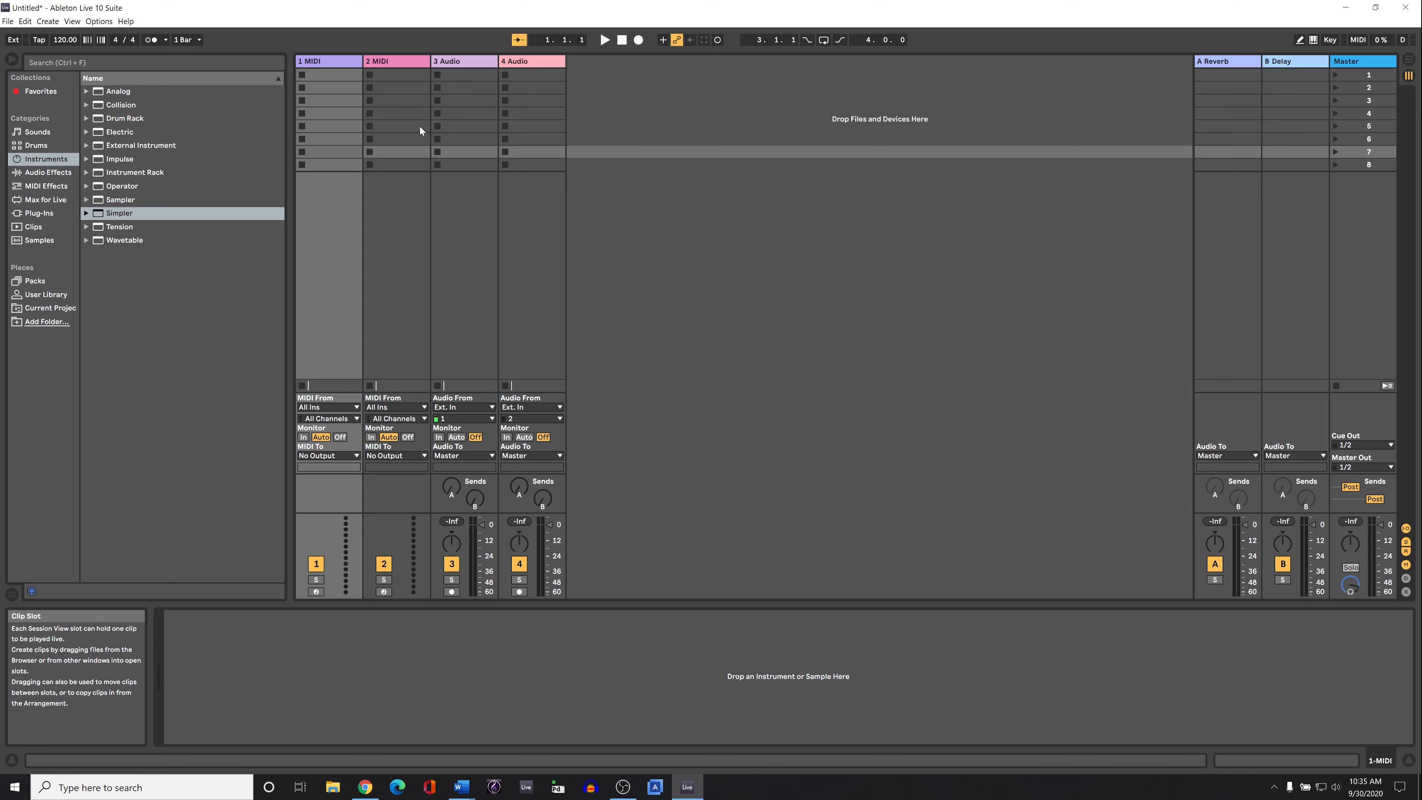
# - Create empty MIDI clips in the first three clip slots of the 1 MIDI track
pyautogui.click(334, 75)
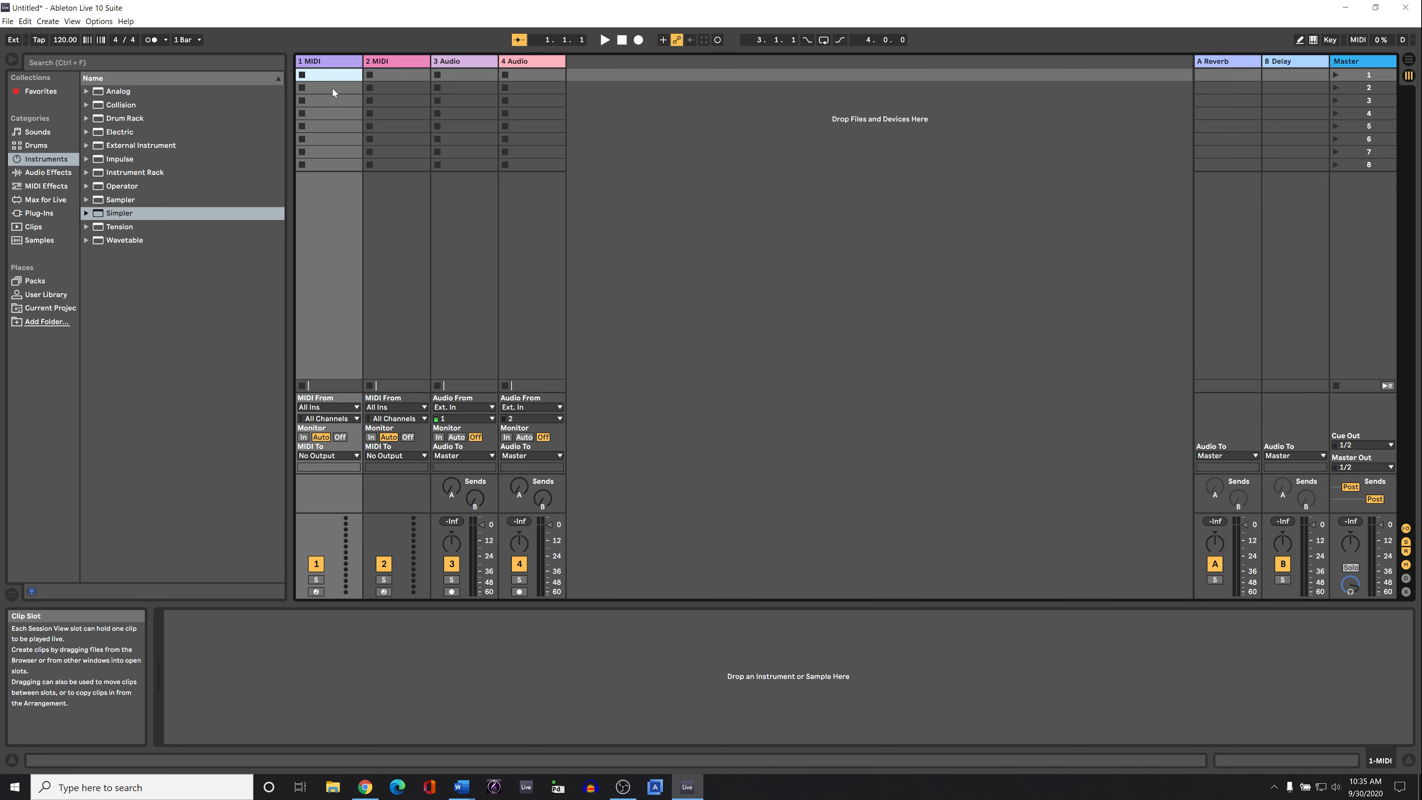
pyautogui.click(332, 87)
pyautogui.doubleClick(333, 101)
pyautogui.click(337, 114)
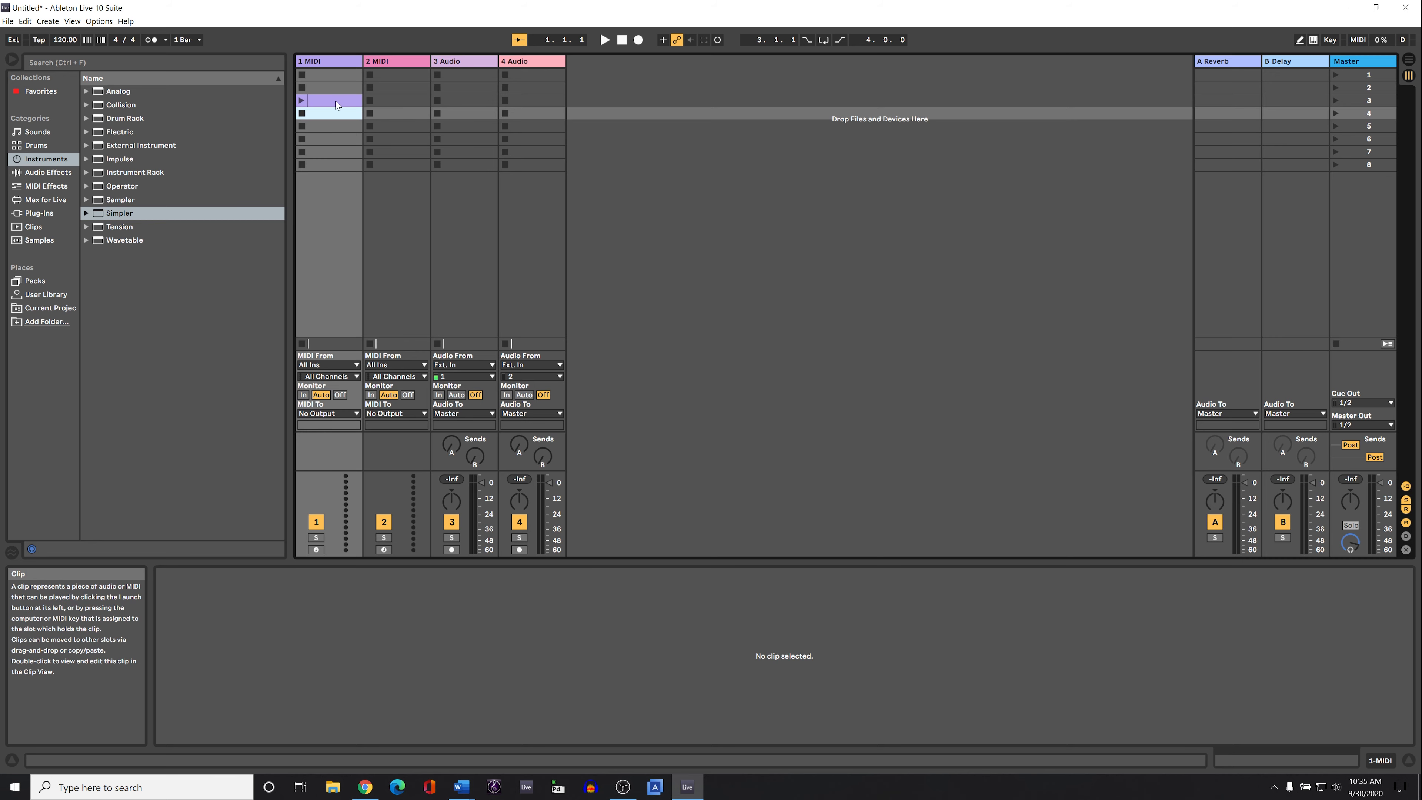
pyautogui.click(336, 101)
pyautogui.doubleClick(335, 77)
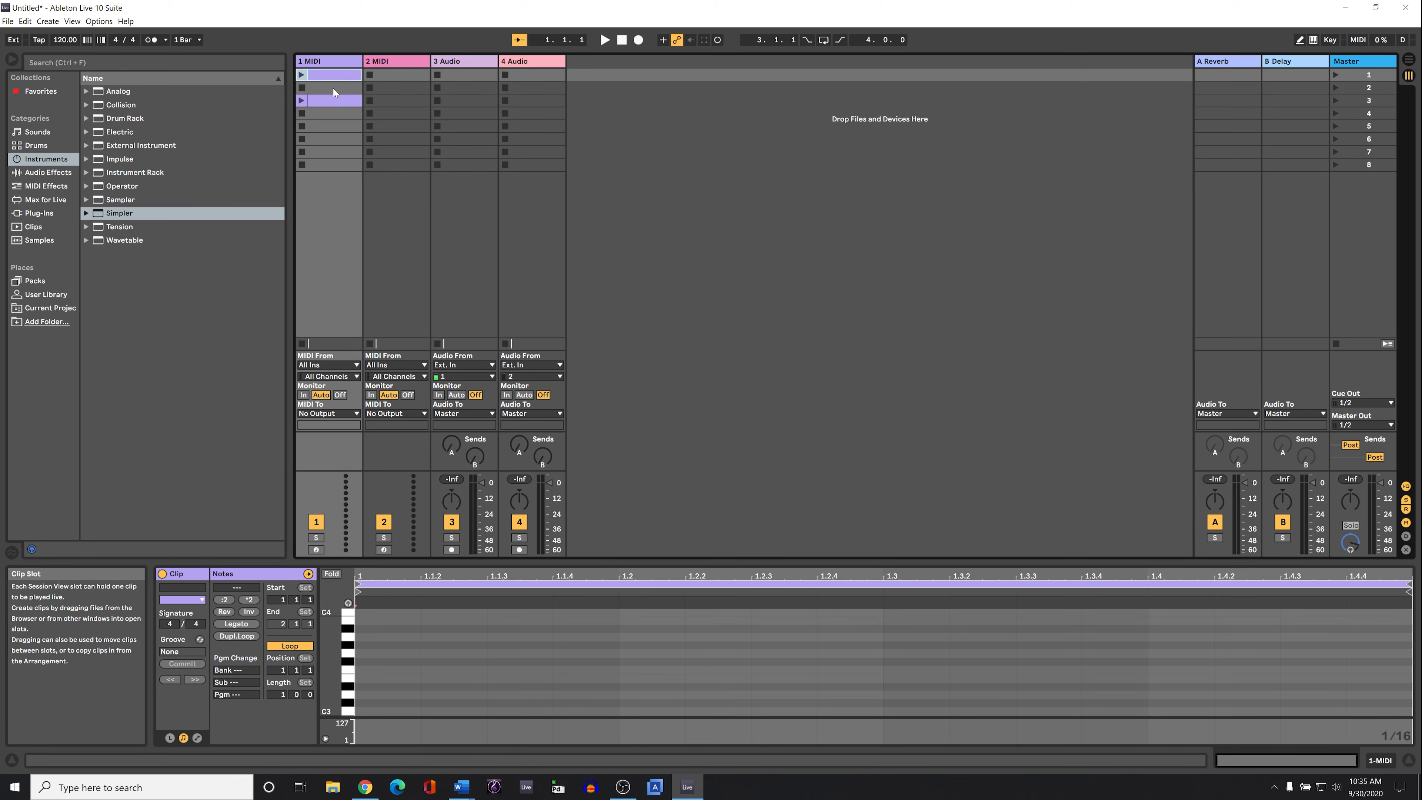
pyautogui.doubleClick(333, 87)
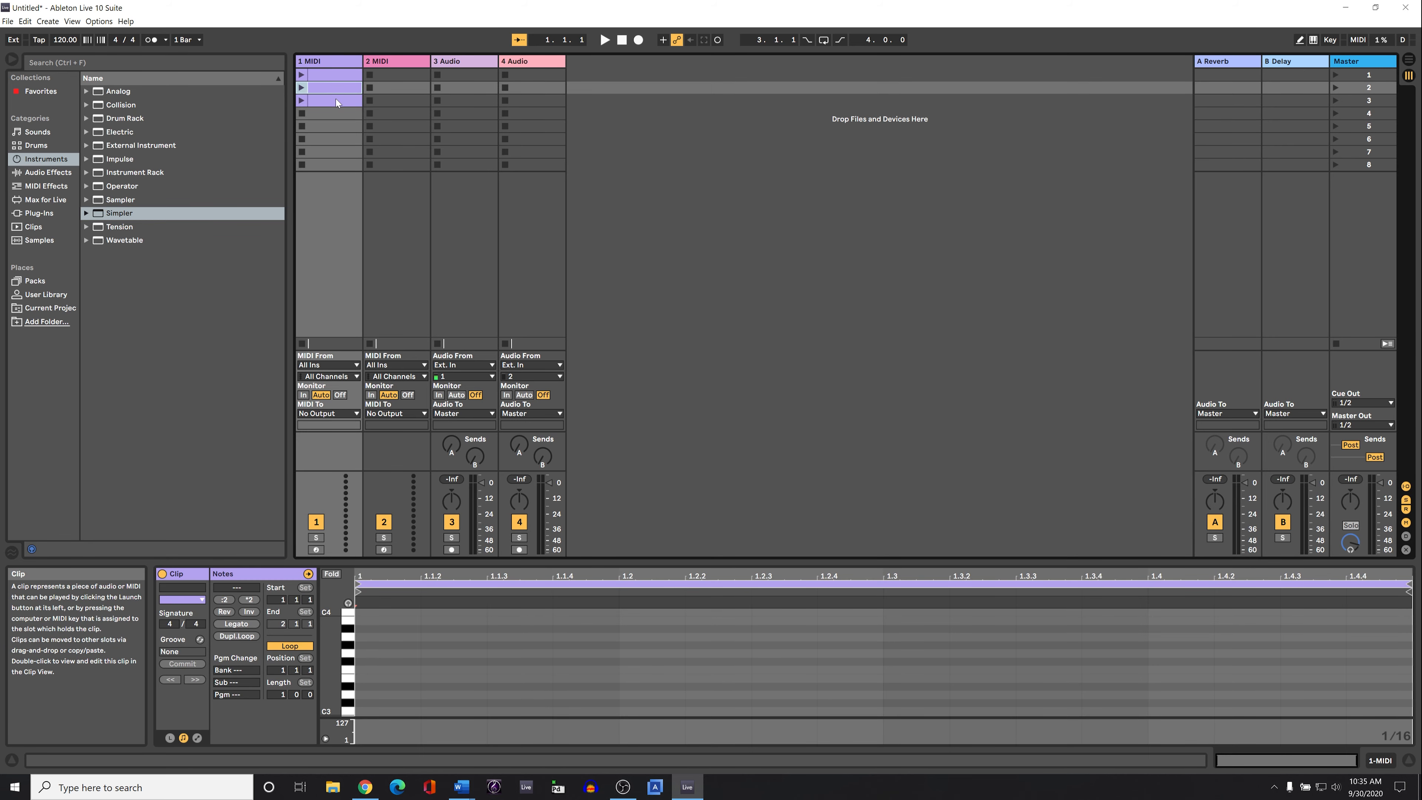
# - Select the three new clips in turn, launch the first one on the 1 MIDI track, and stop playback
pyautogui.click(336, 99)
pyautogui.click(336, 87)
pyautogui.click(339, 73)
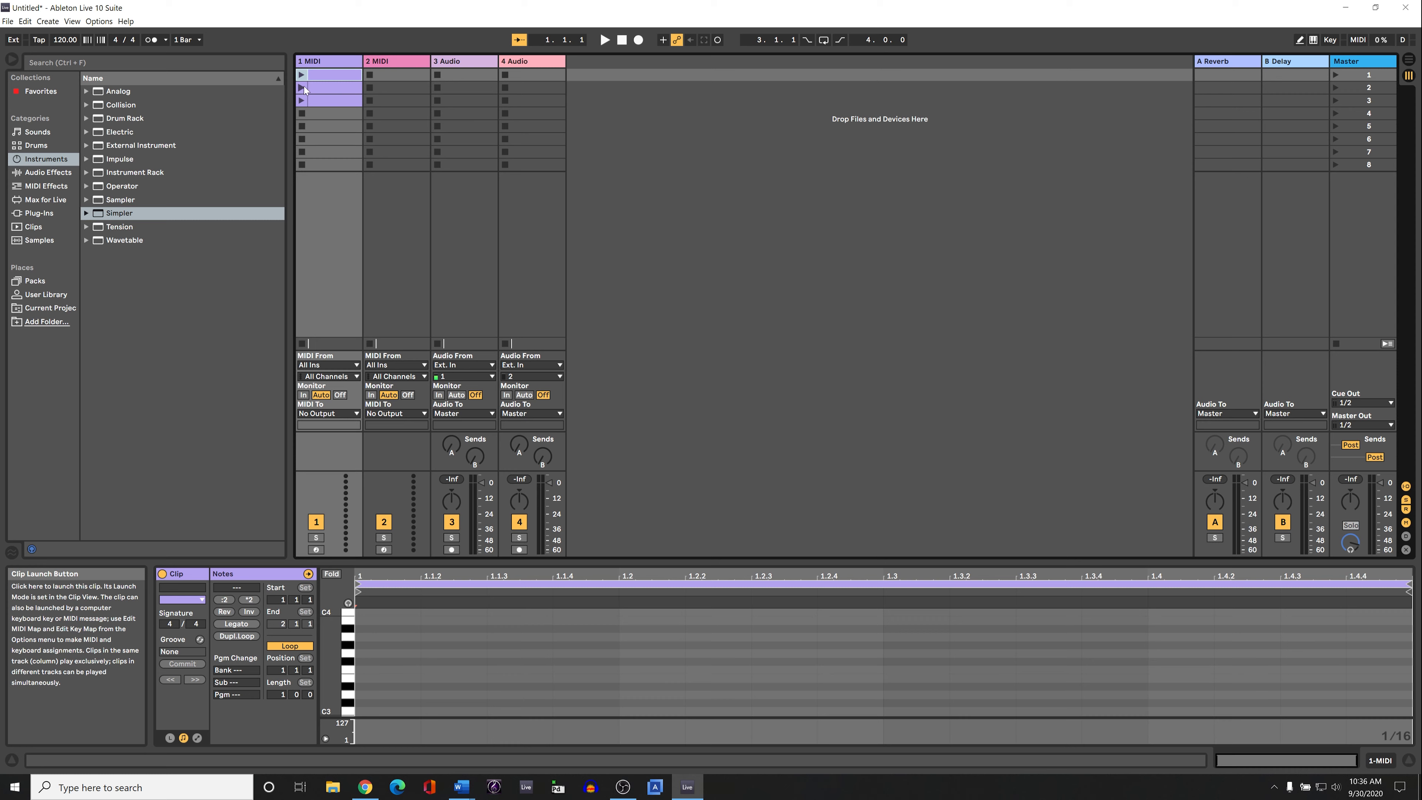
pyautogui.click(302, 76)
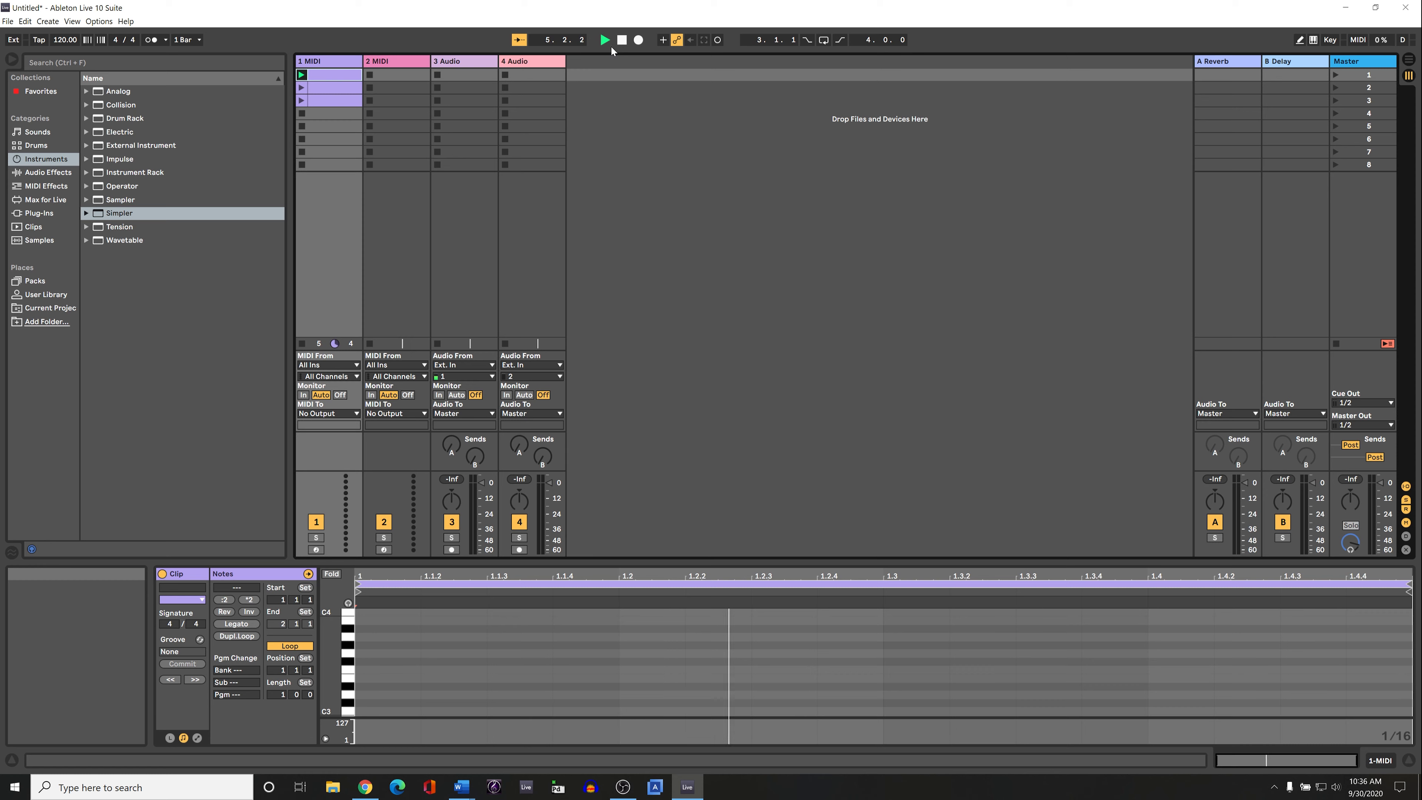
pyautogui.click(625, 42)
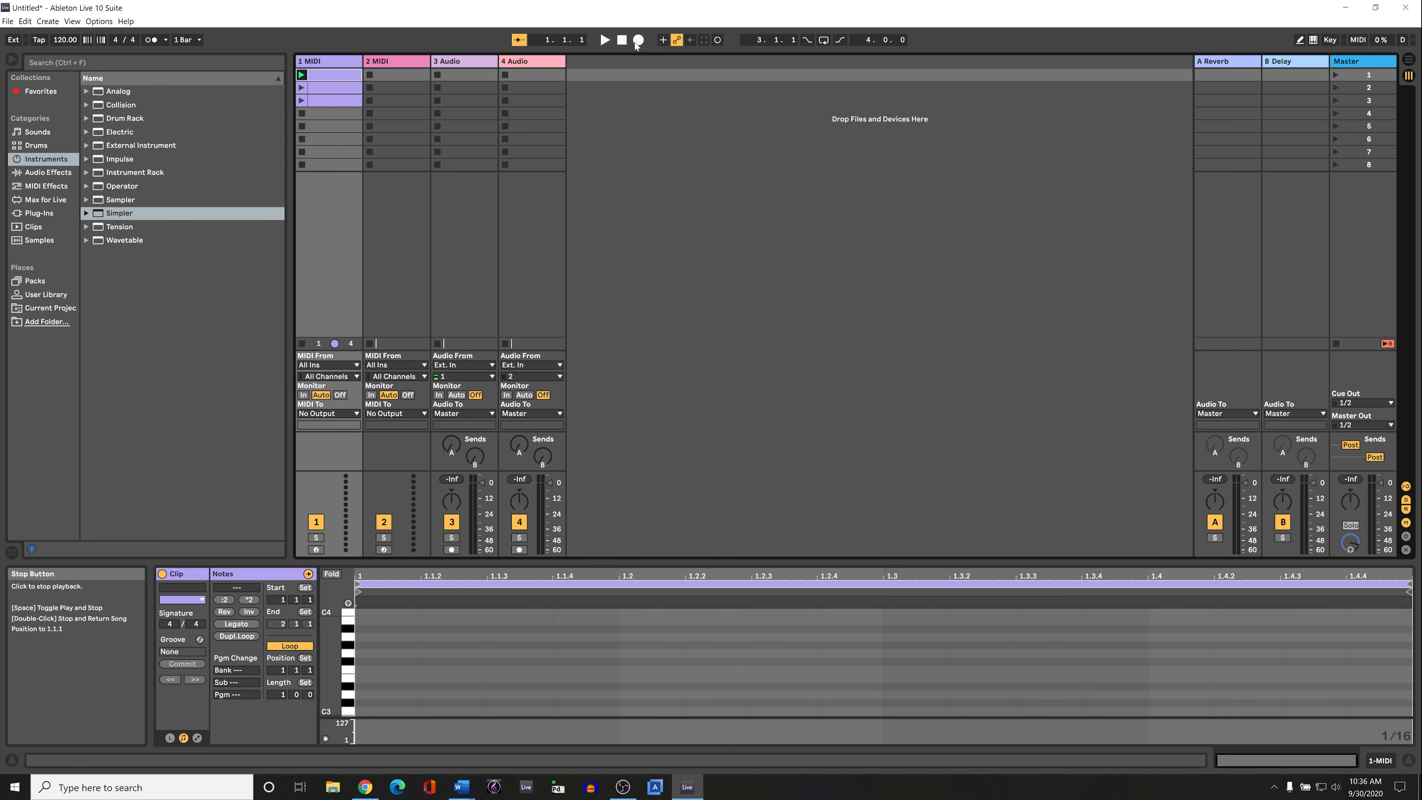
# - Record the first Session clip into the arrangement for about four bars, stop, and select the recorded clip in Arrangement View
pyautogui.click(638, 40)
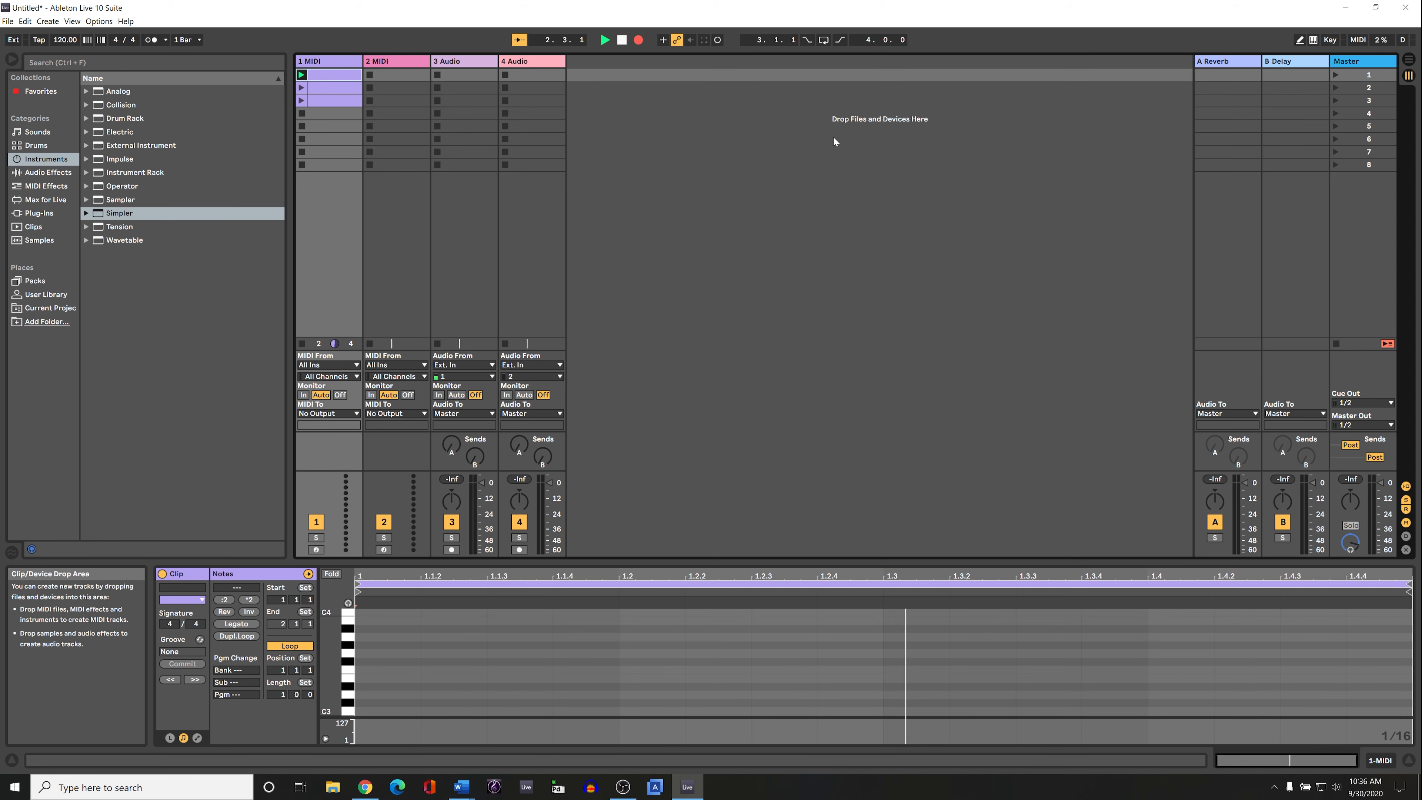
pyautogui.press('Tab')
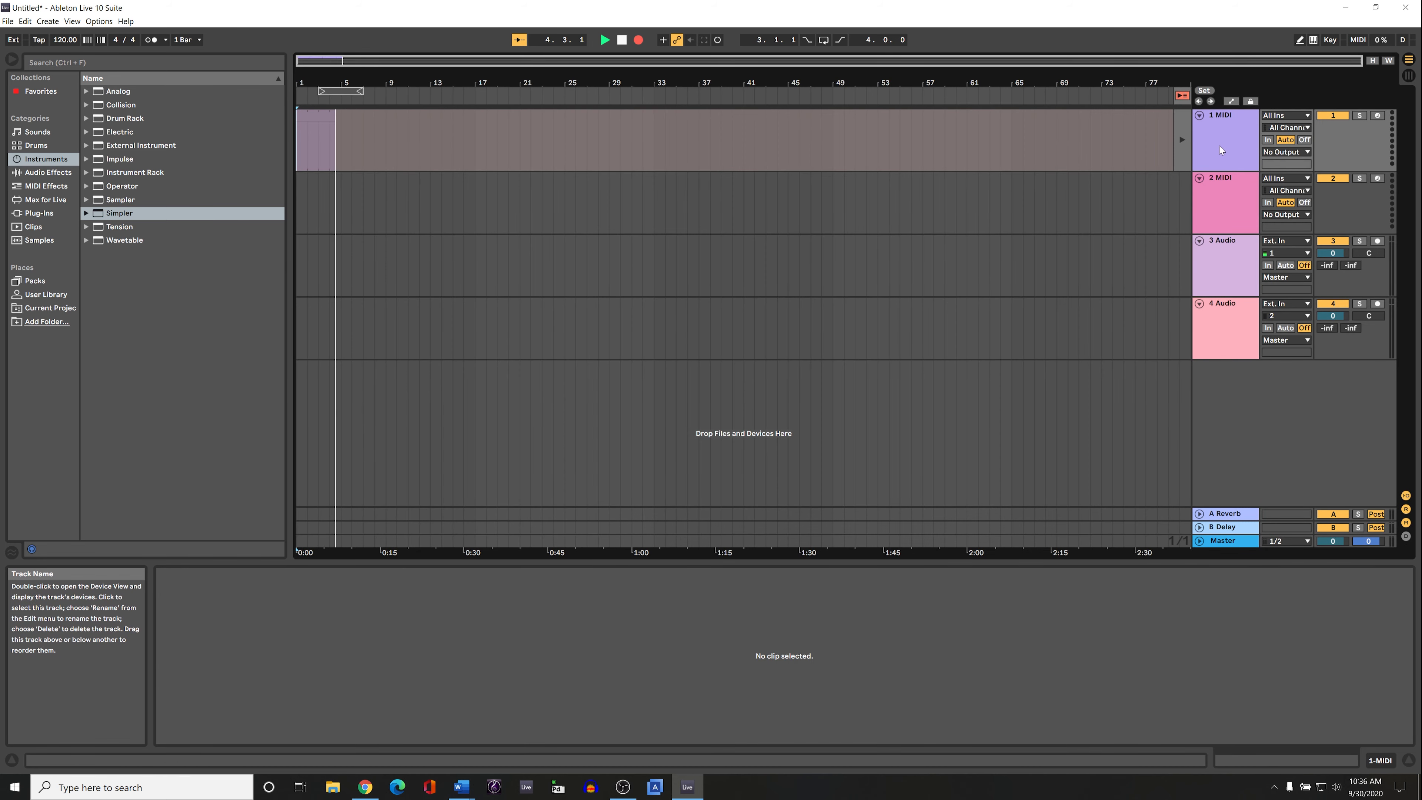
pyautogui.click(623, 41)
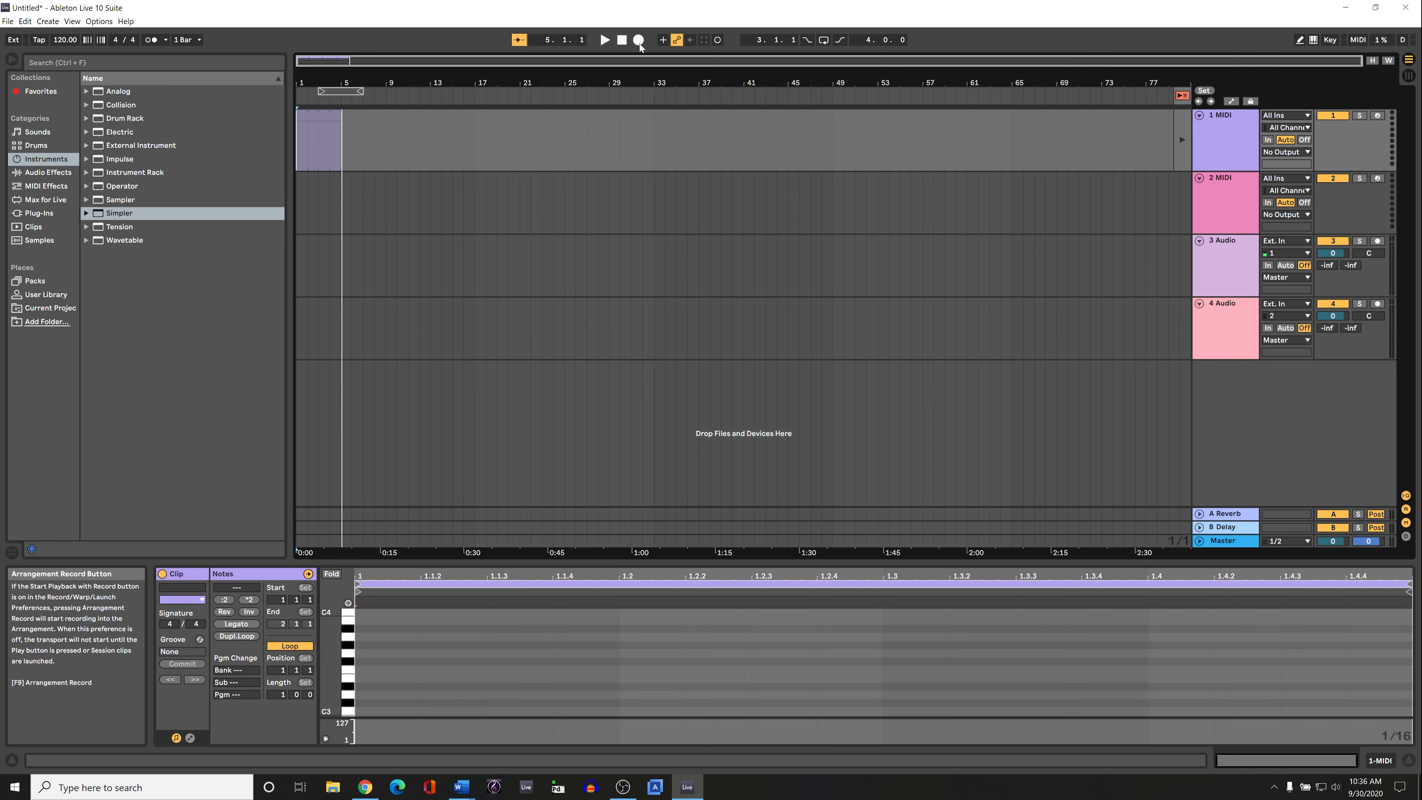
pyautogui.click(624, 44)
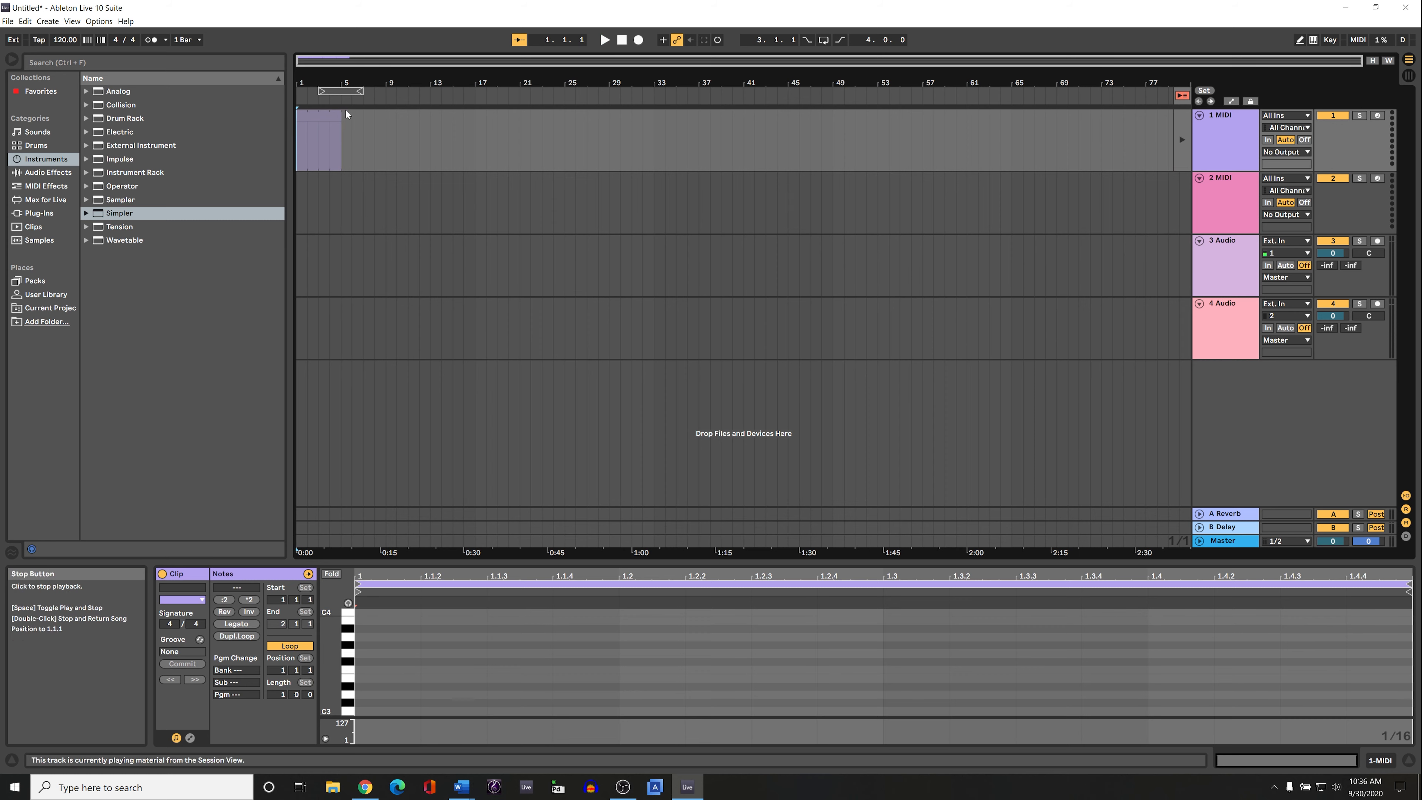
pyautogui.click(331, 115)
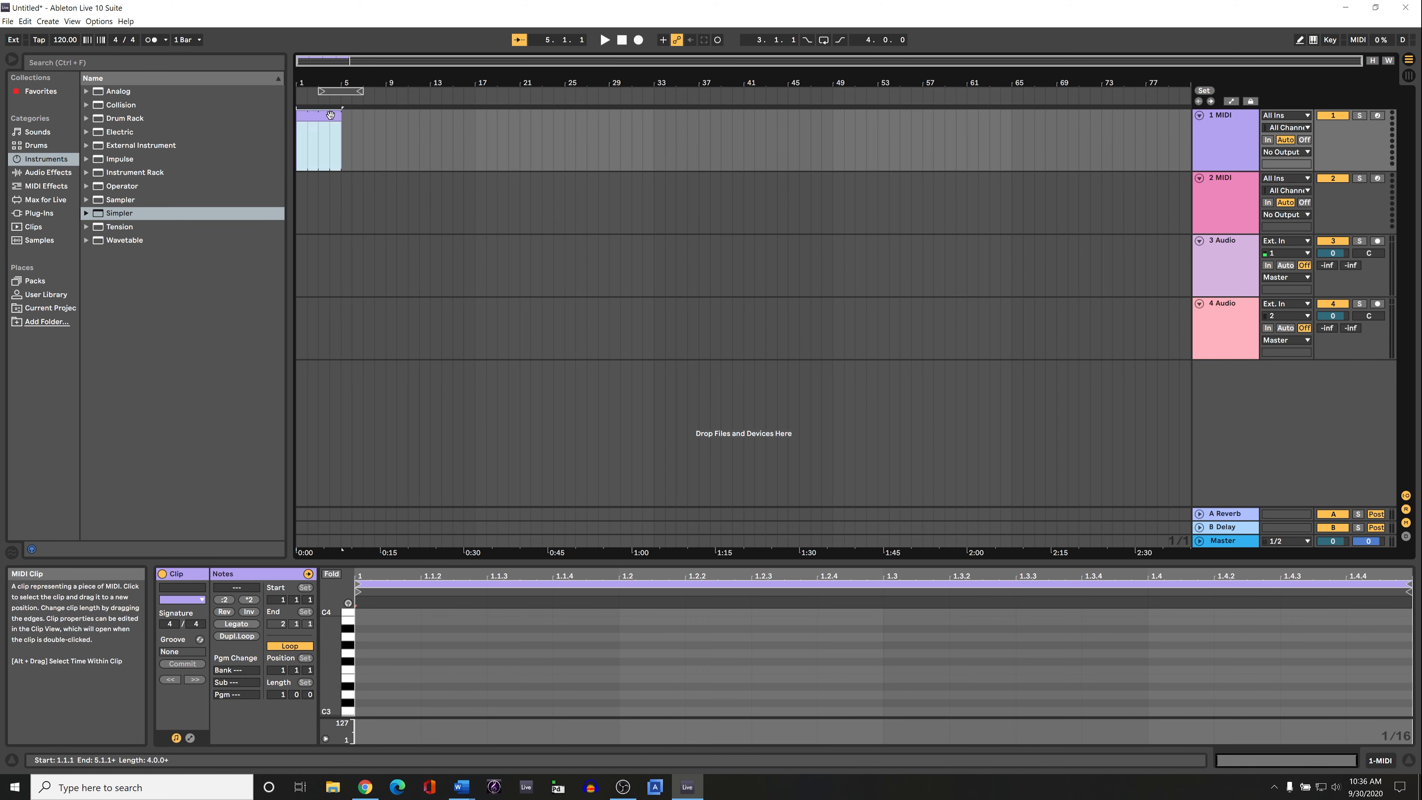
# - Delete the recorded clip from the arrangement, return to Session View, and select an empty slot on the 1 MIDI track
pyautogui.press('Delete')
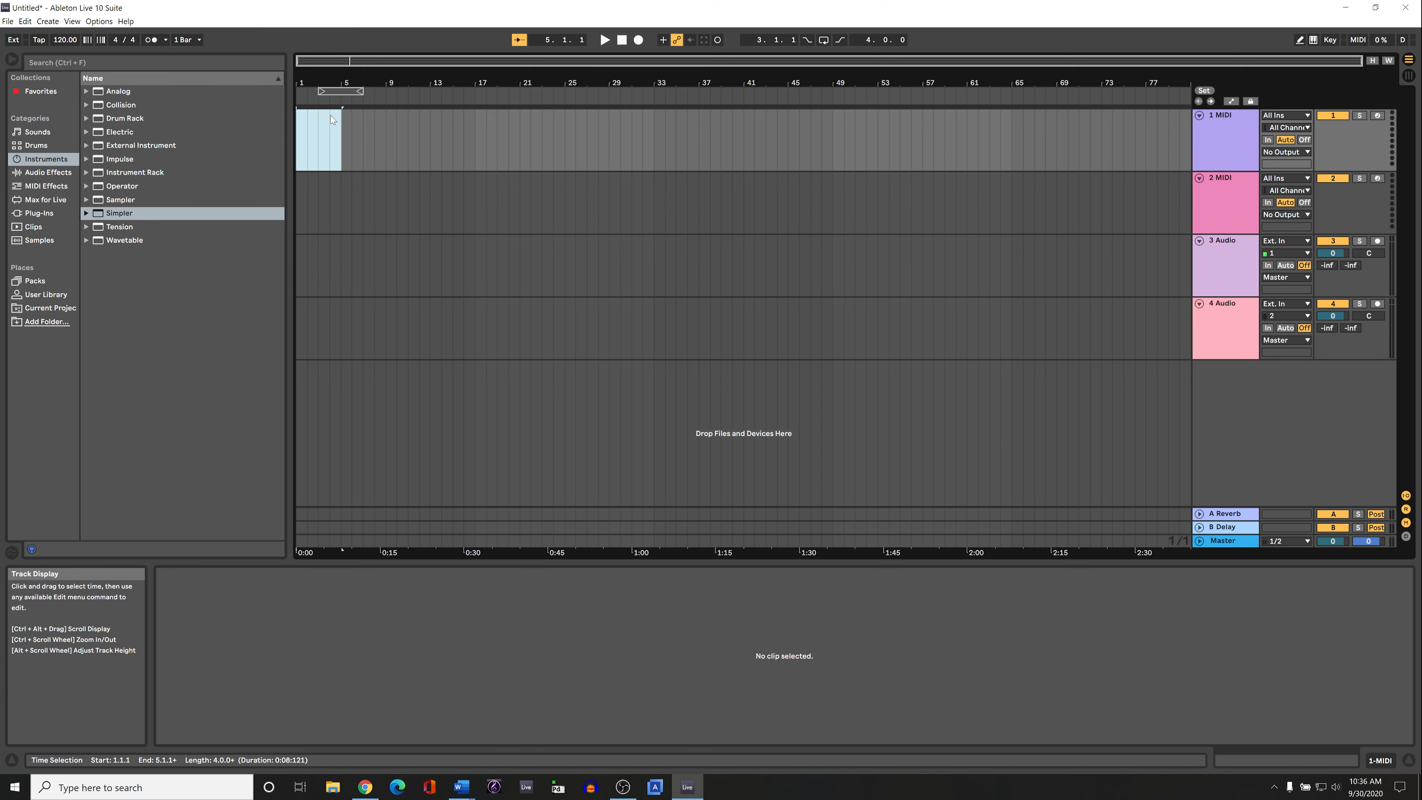
pyautogui.press('Tab')
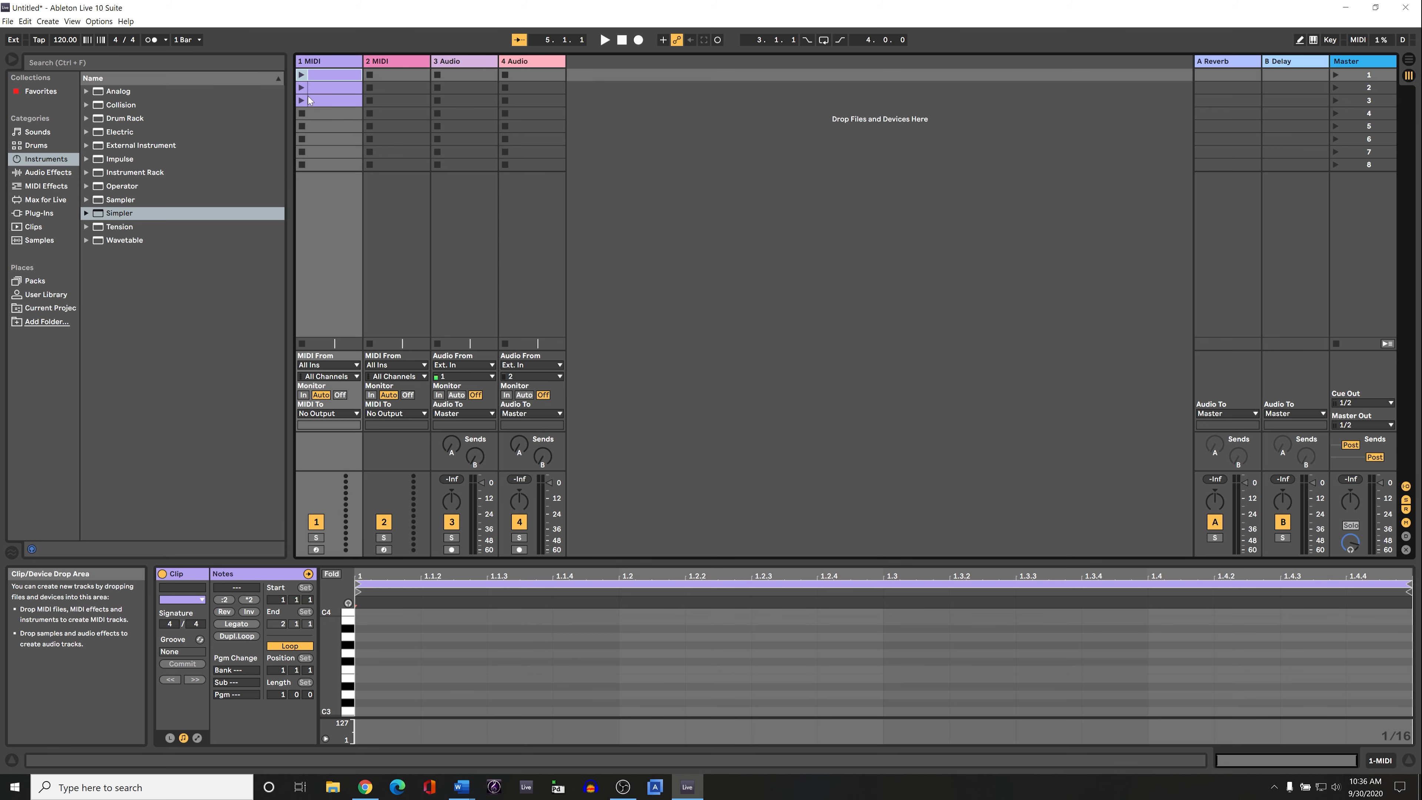
pyautogui.click(338, 113)
pyautogui.click(337, 153)
pyautogui.click(339, 173)
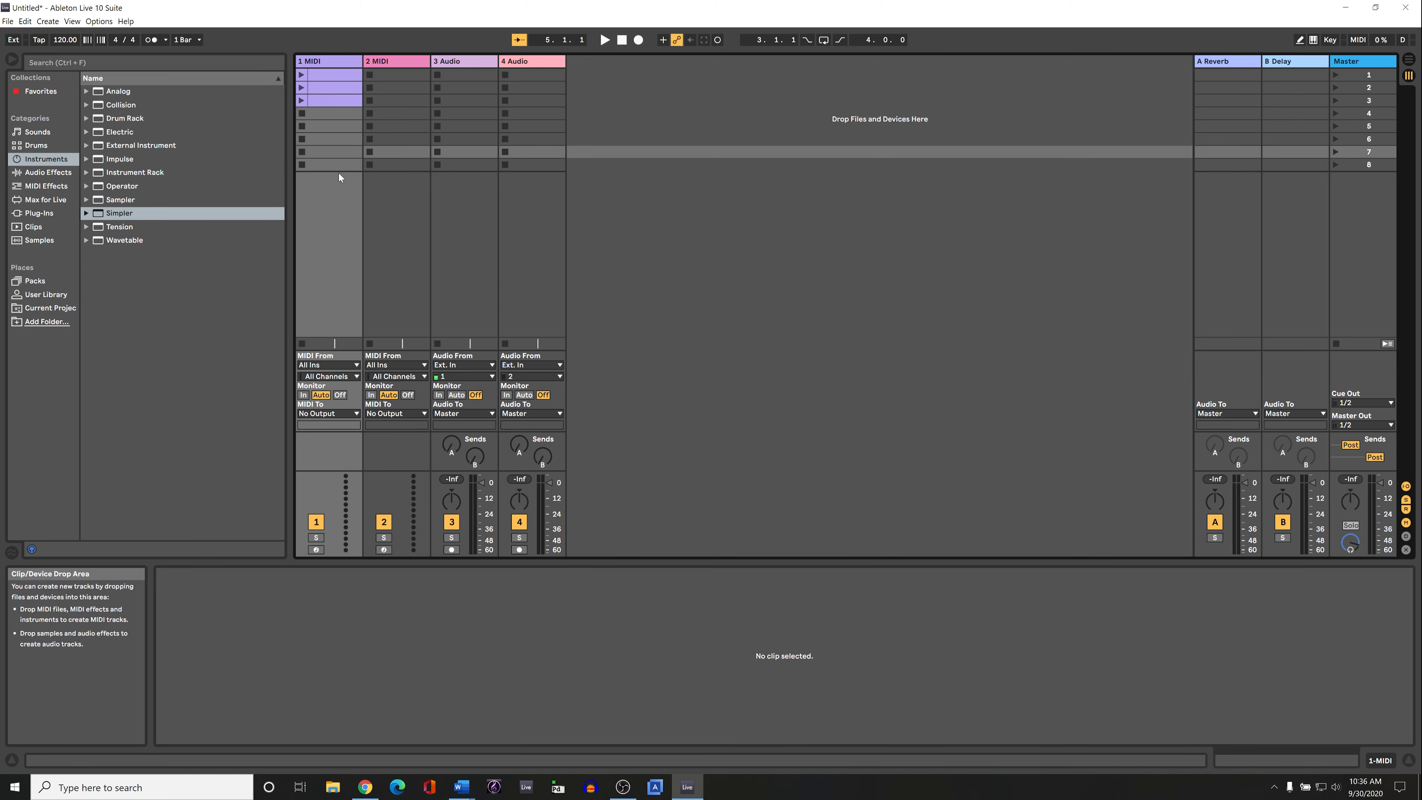
# - Arm the 1 MIDI track for recording, disarm it again, and reset the playback position to 1.1.1
pyautogui.click(316, 549)
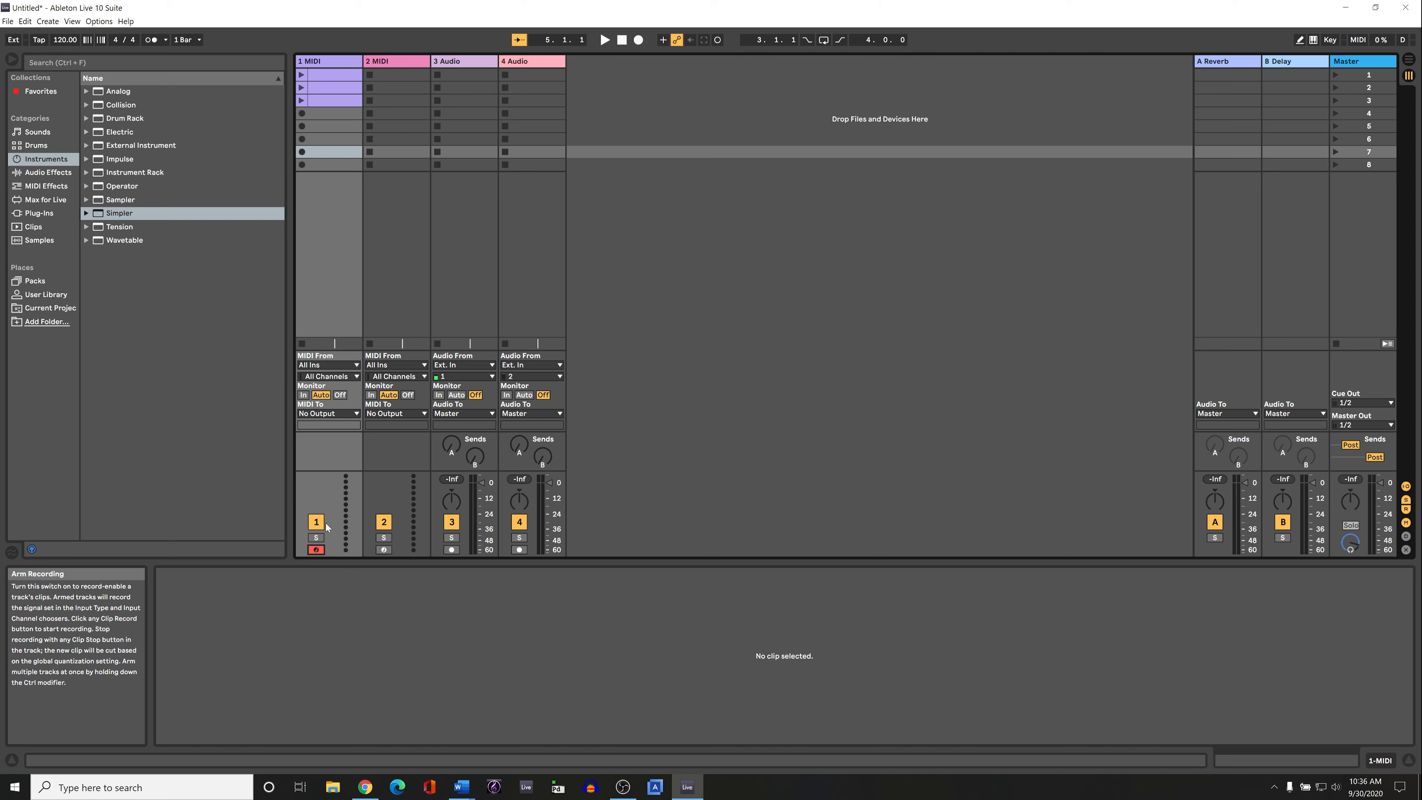
pyautogui.click(316, 549)
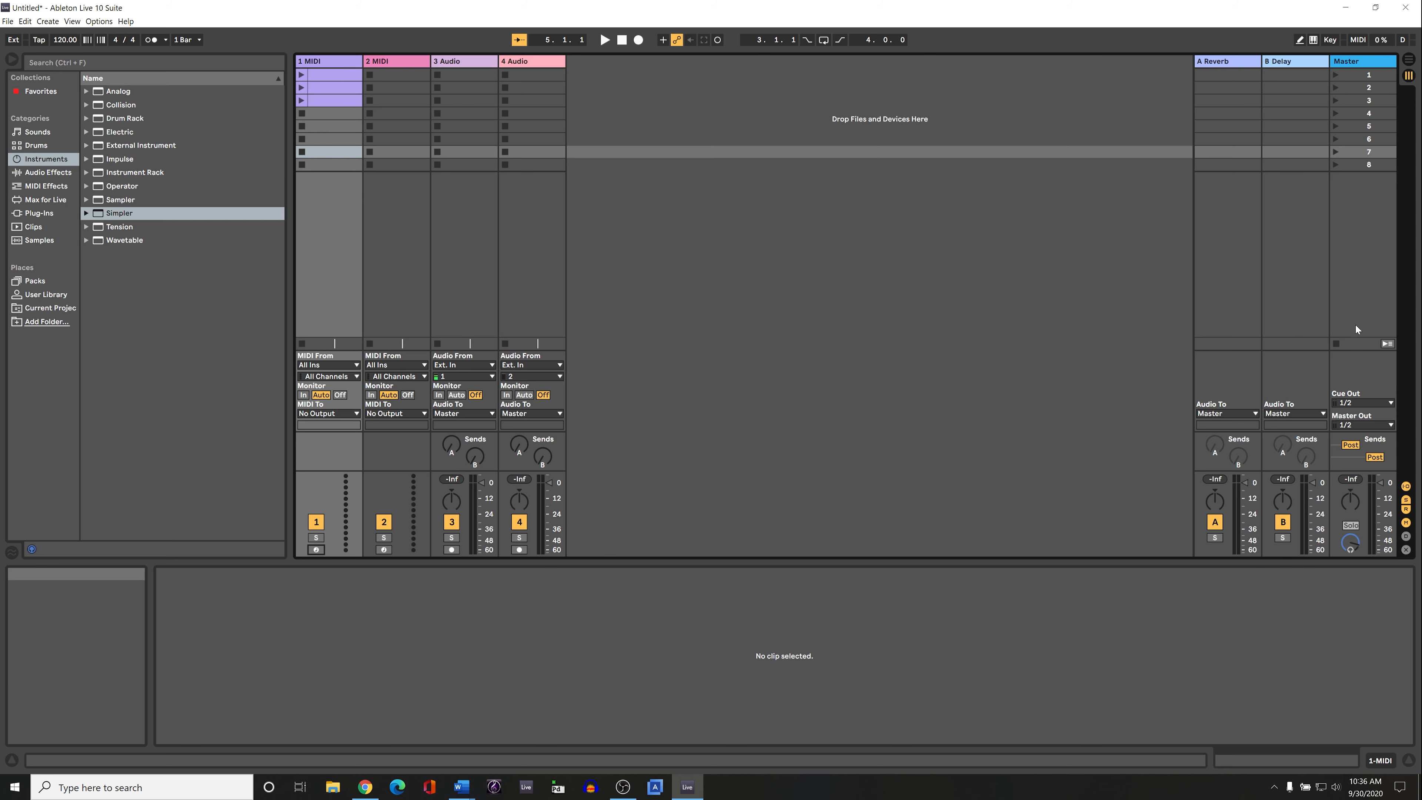
pyautogui.click(623, 40)
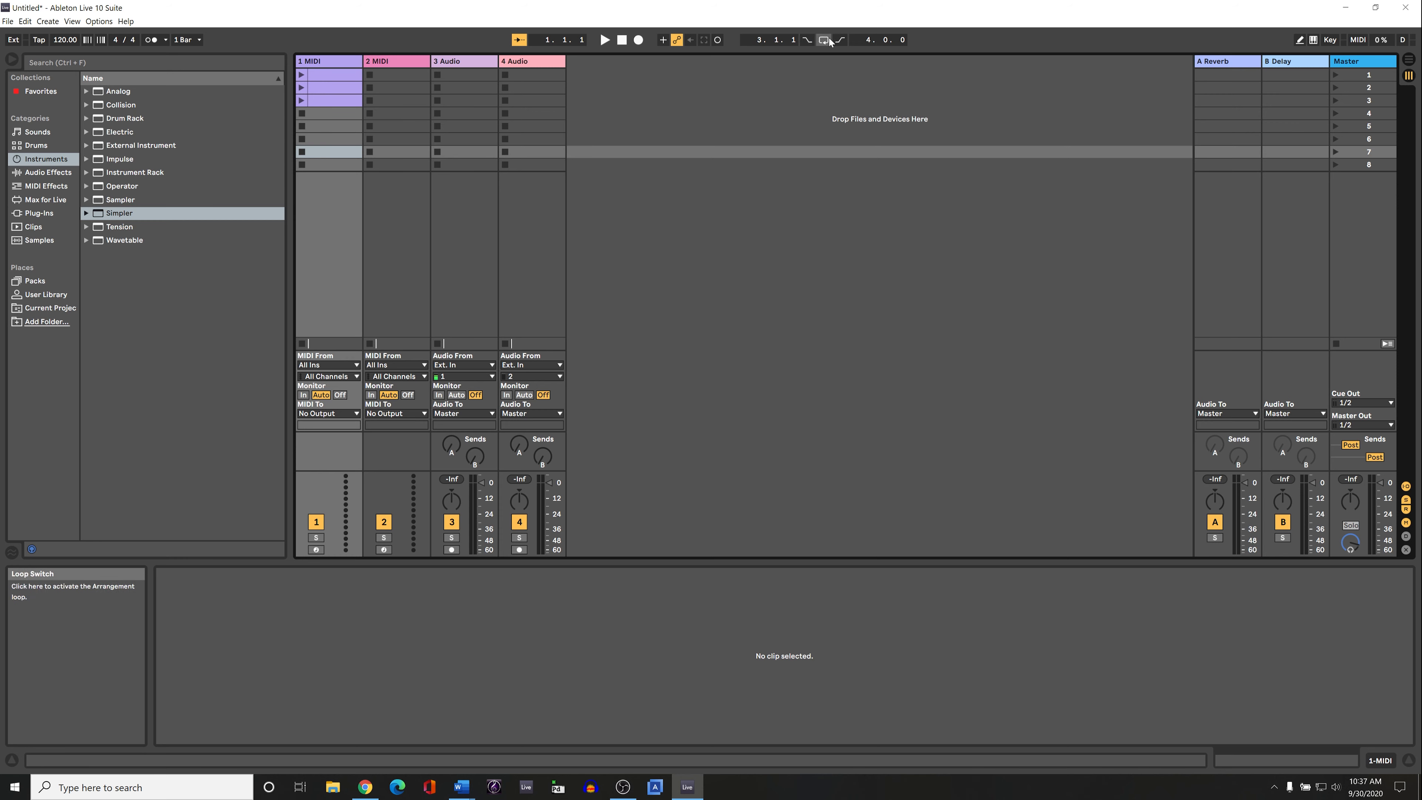
# - Try the punch-in and punch-out switches, and turn both off again
pyautogui.click(807, 40)
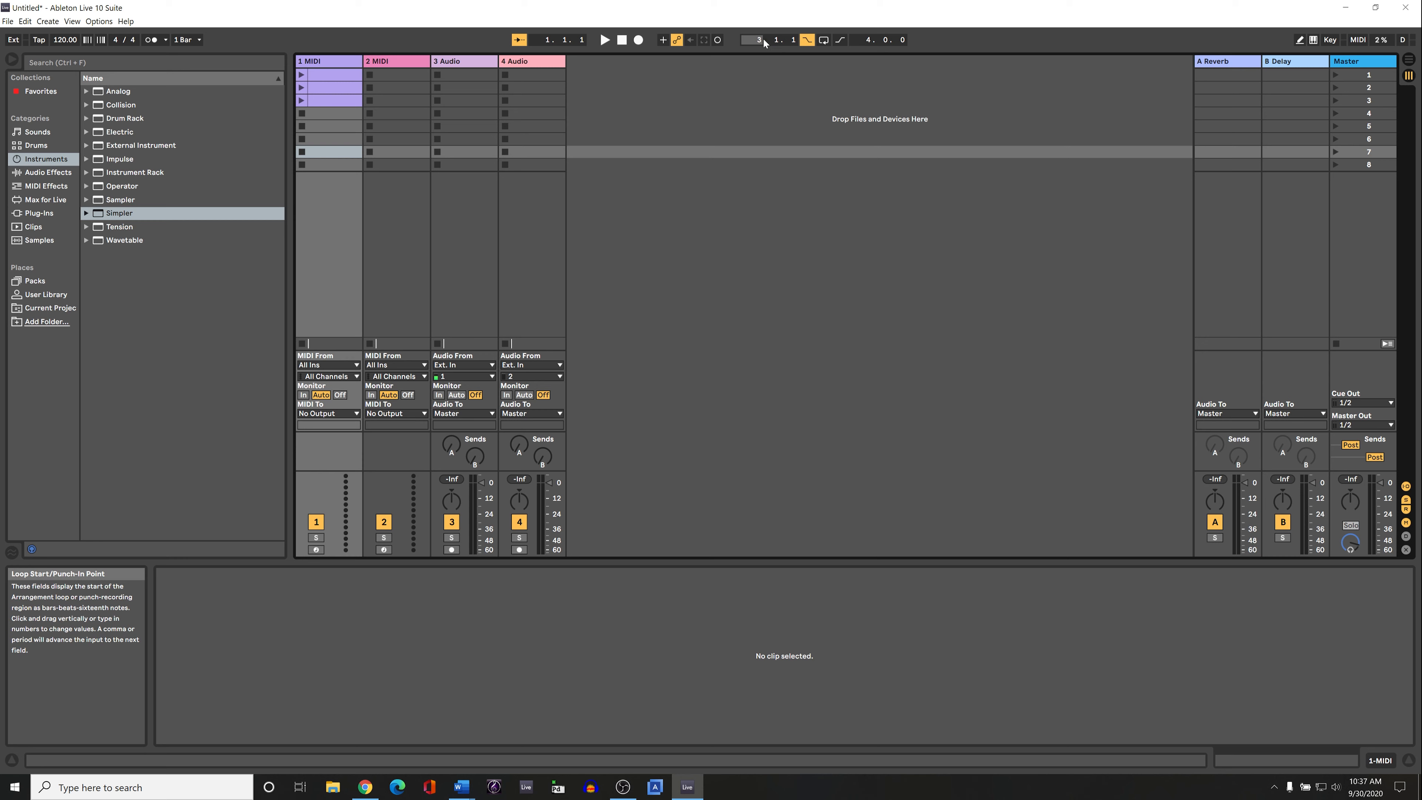
pyautogui.click(840, 42)
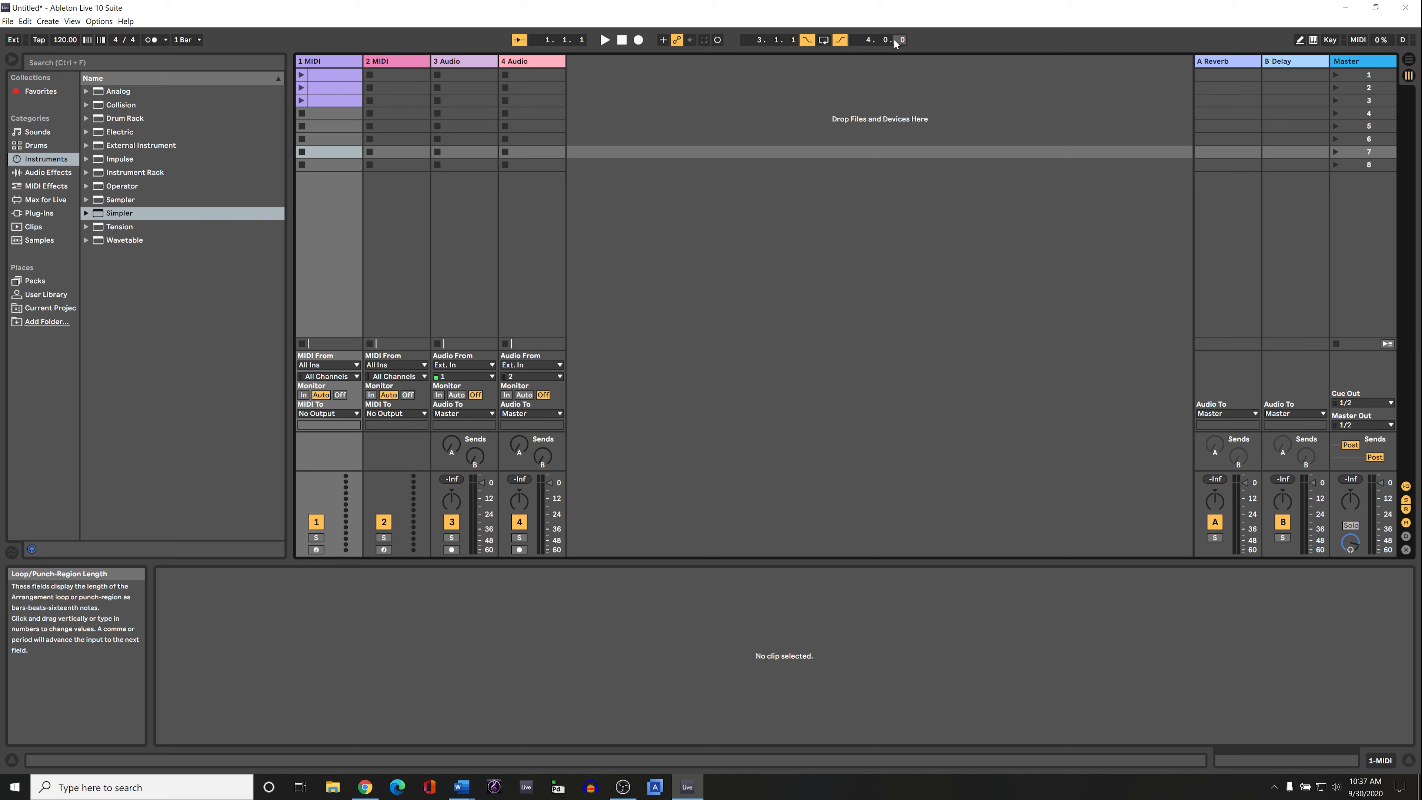
pyautogui.click(840, 40)
pyautogui.click(807, 39)
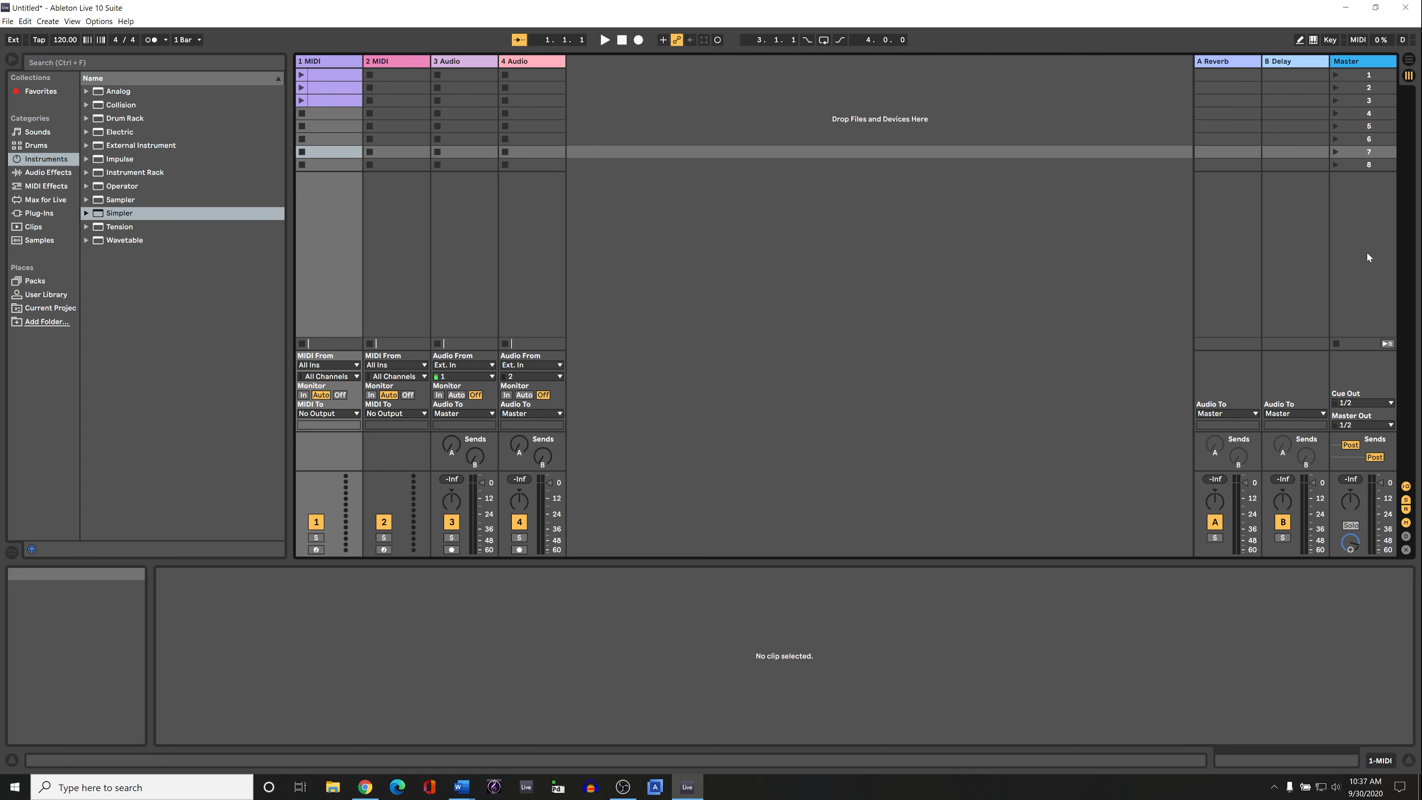
# - Select the Master track and try its volume fader, leaving it at 0.0 dB
pyautogui.click(1163, 286)
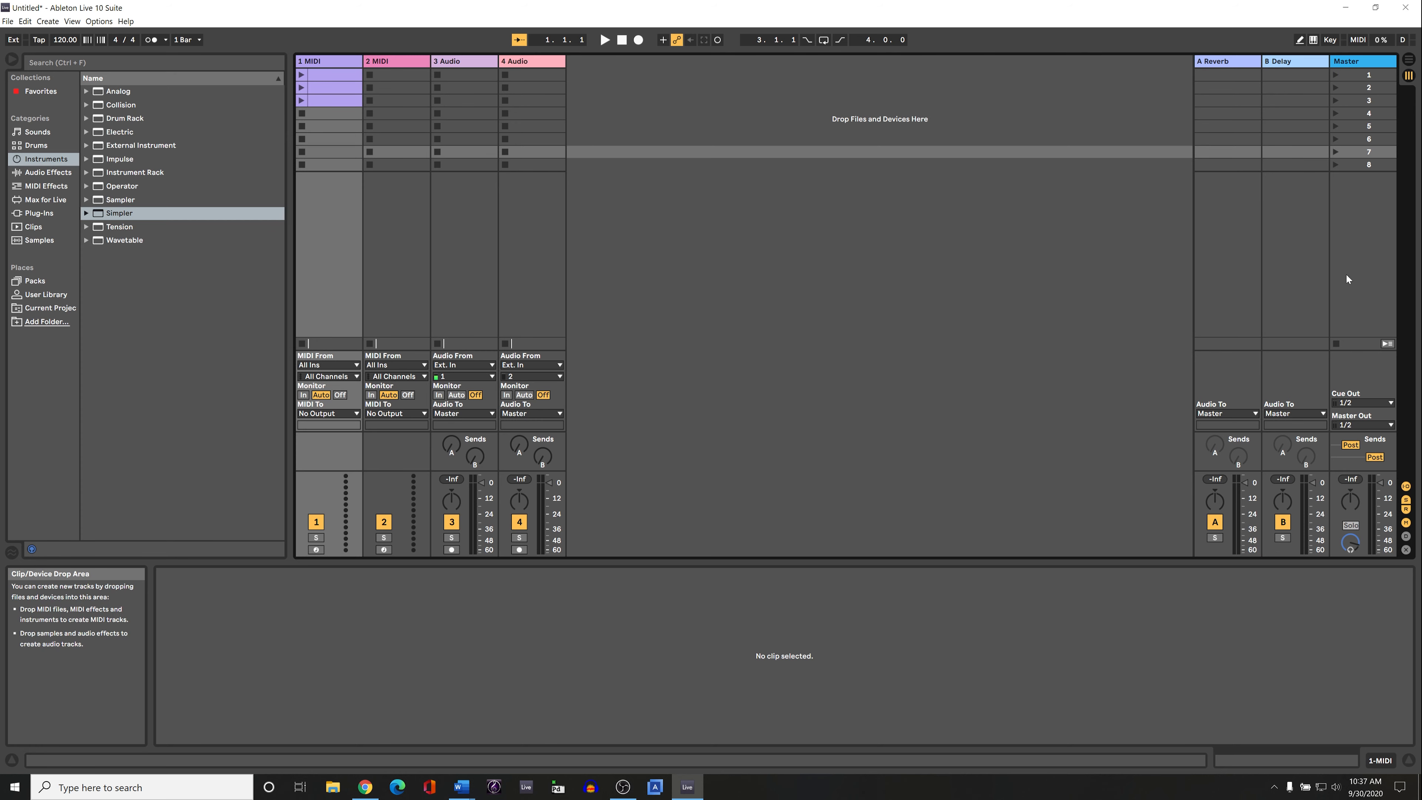
pyautogui.click(1365, 344)
pyautogui.click(1365, 63)
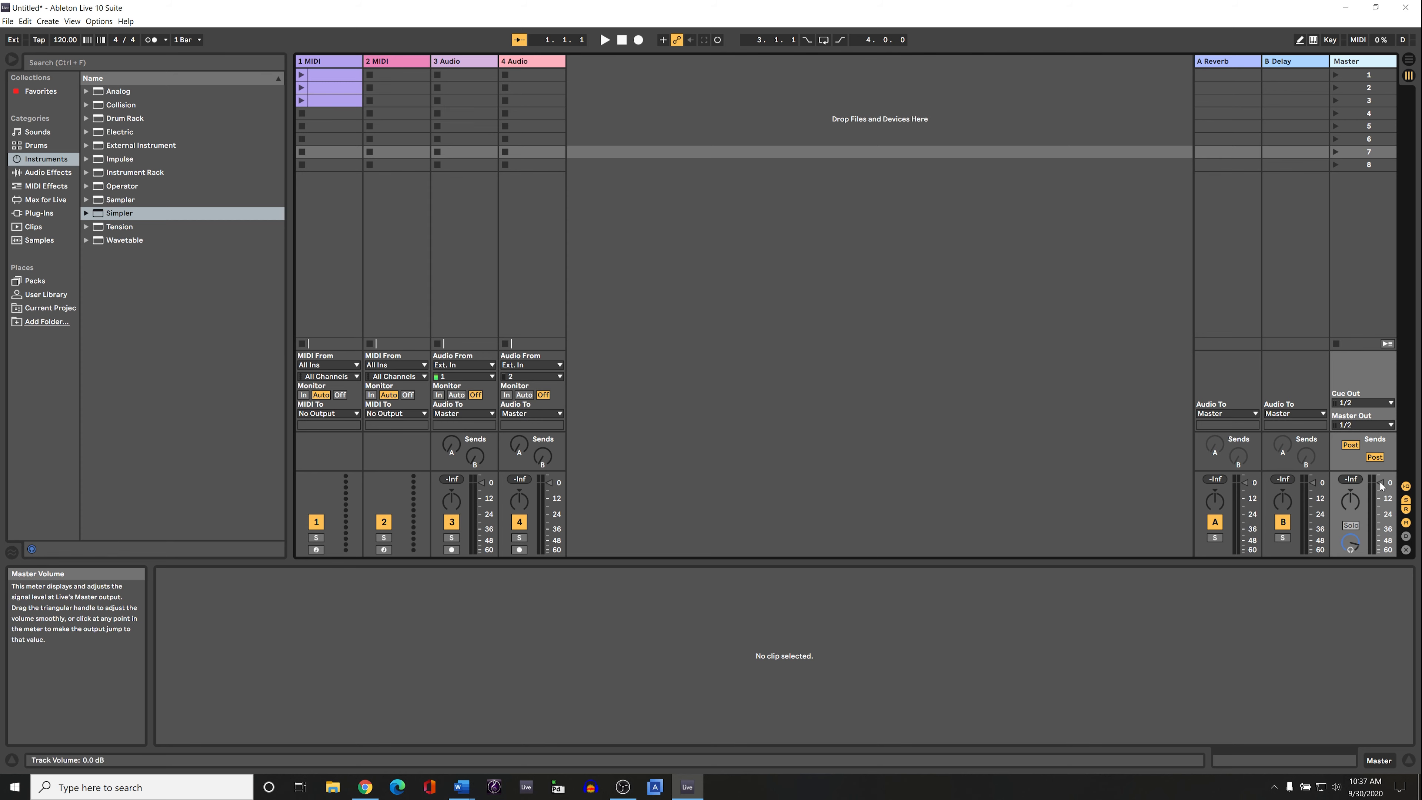
pyautogui.moveTo(1381, 483)
pyautogui.mouseDown()
pyautogui.moveTo(1380, 551)
pyautogui.moveTo(1377, 488)
pyautogui.mouseUp()
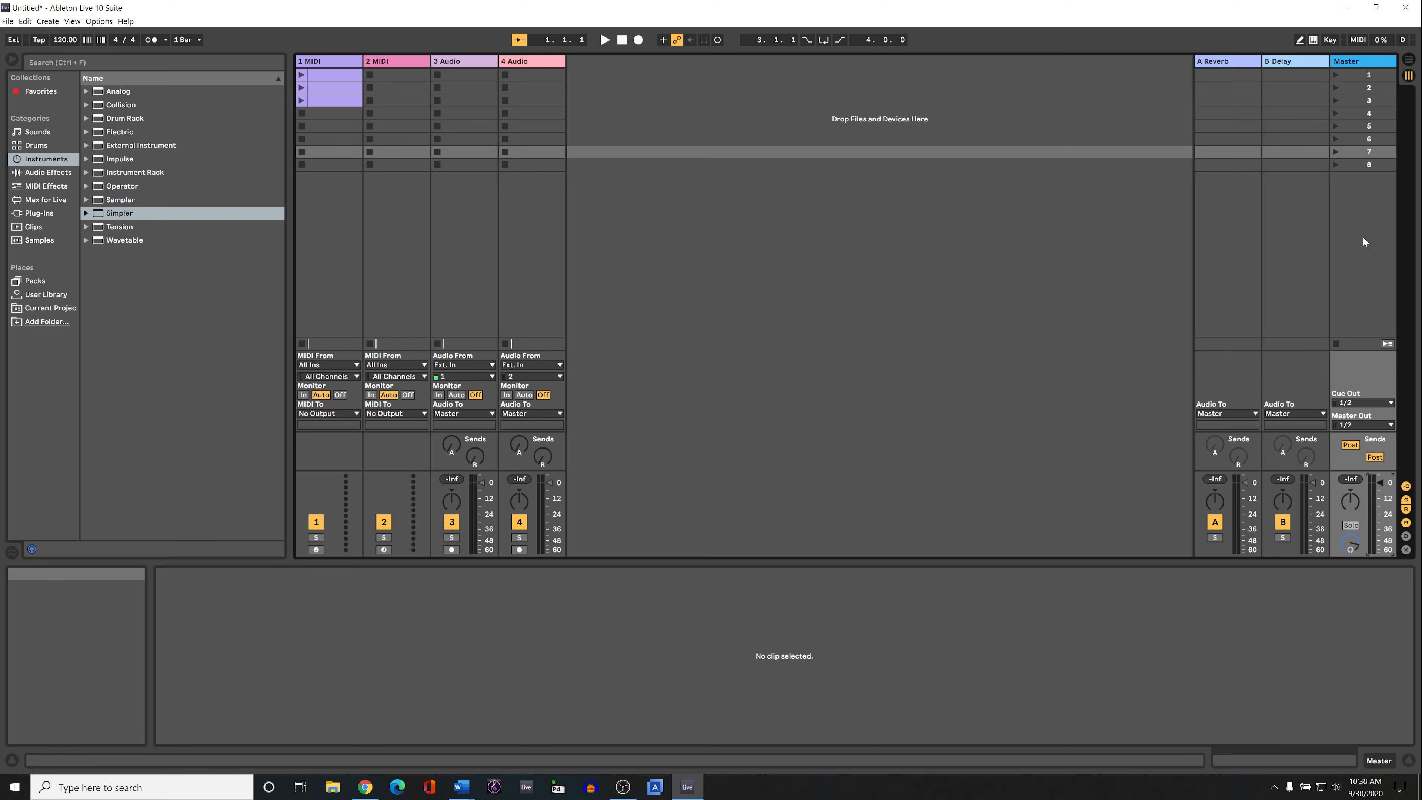
# - Inspect the A Reverb and B Delay return tracks by selecting them alternately
pyautogui.click(1282, 197)
pyautogui.click(1235, 256)
pyautogui.click(1303, 278)
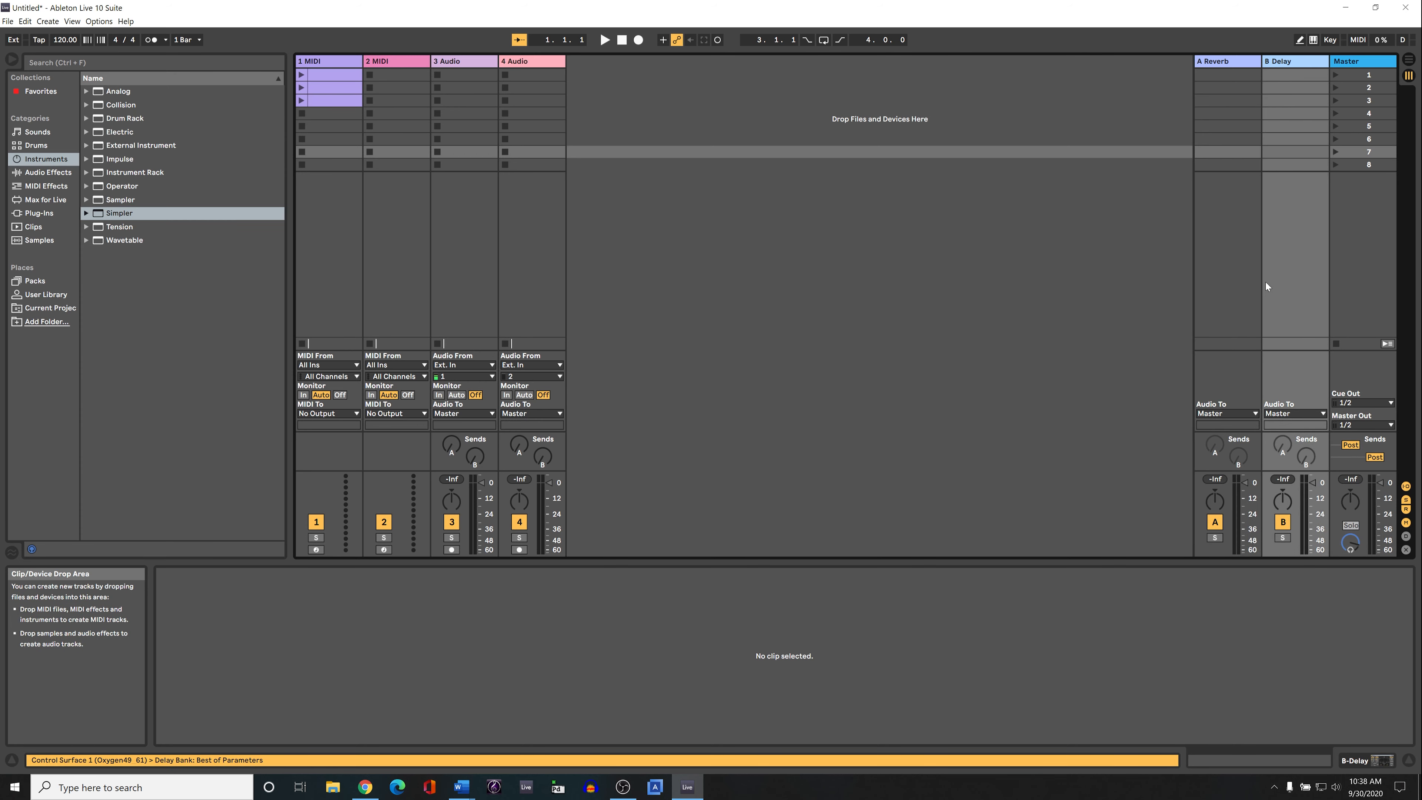
pyautogui.click(1242, 289)
pyautogui.click(1301, 289)
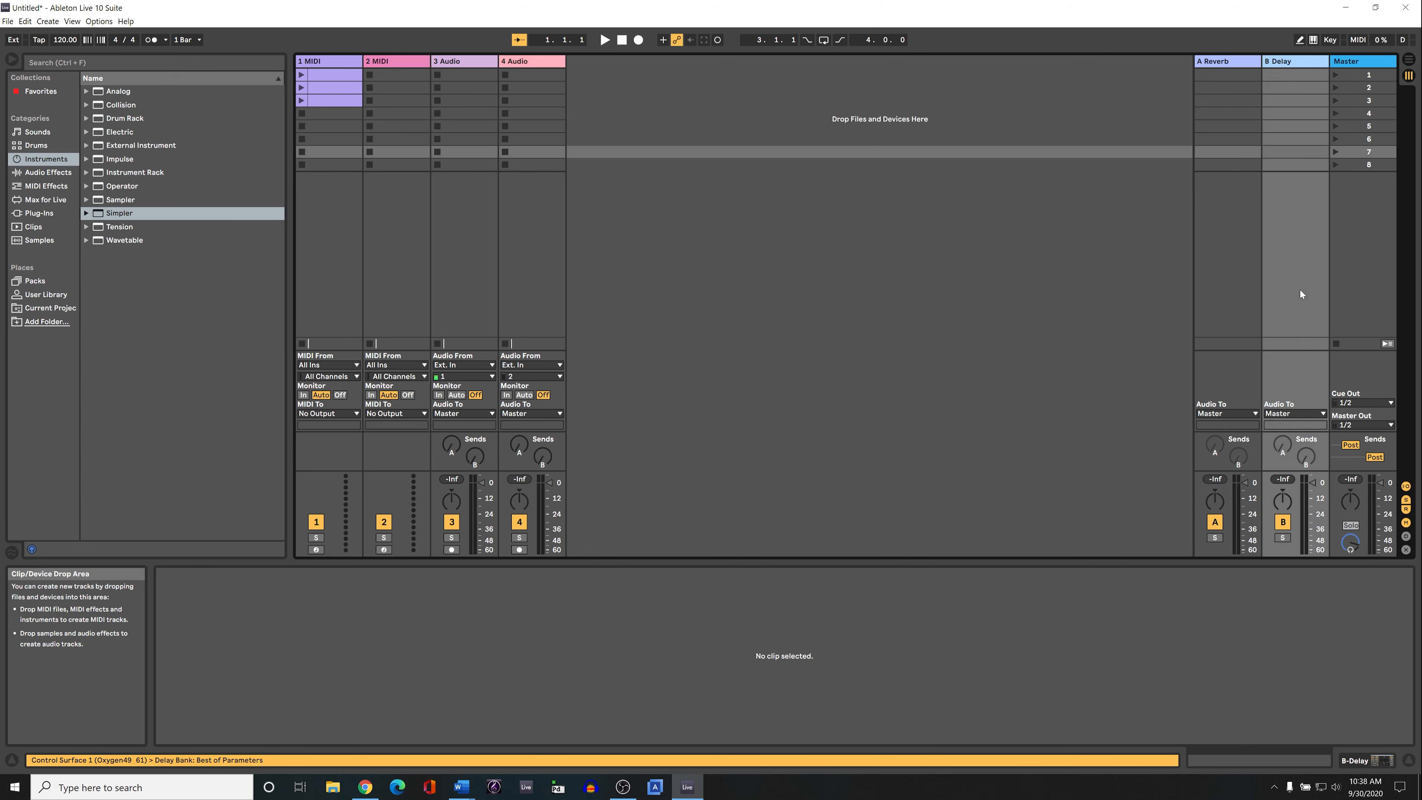
pyautogui.click(1243, 293)
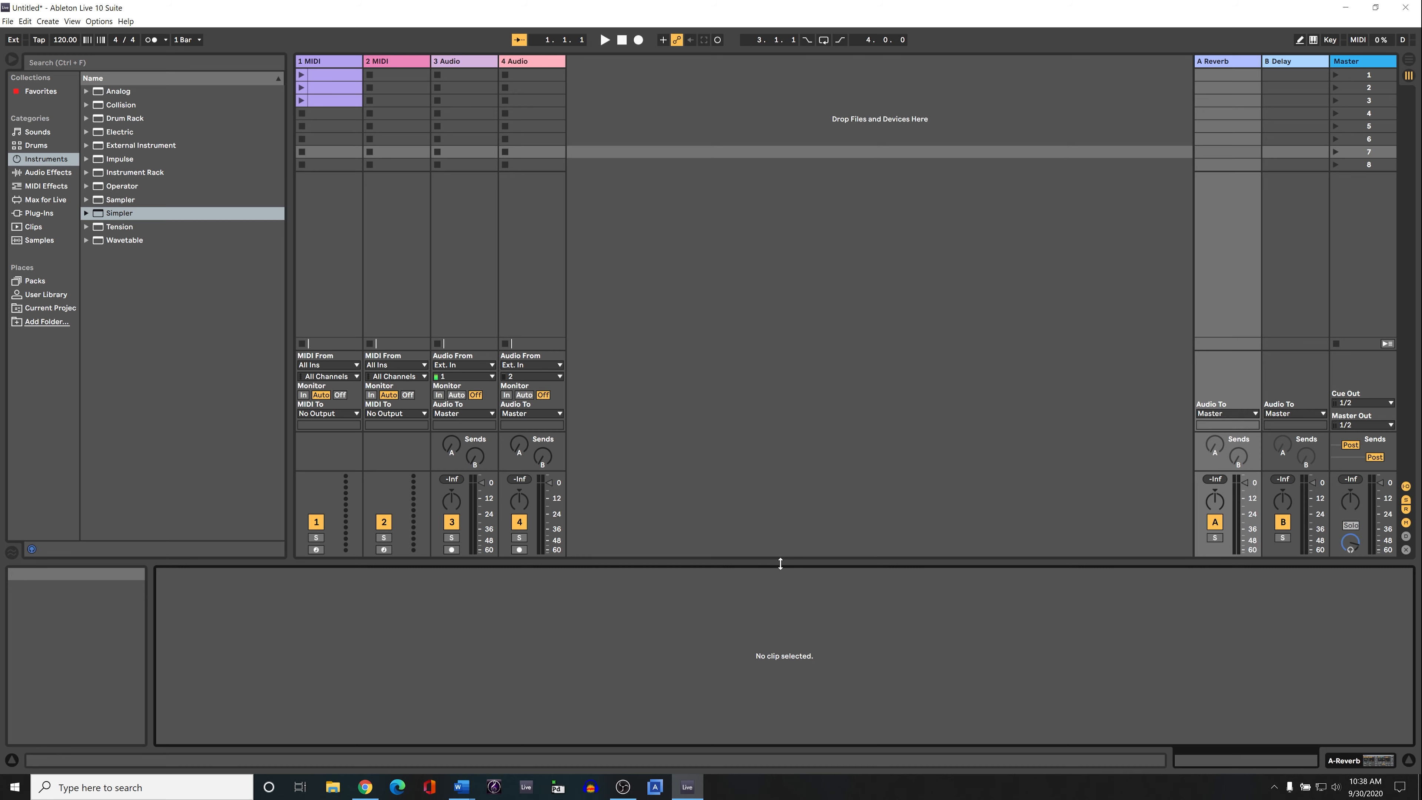
# - Open the third clip on the 1 MIDI track and enlarge the note editor to cover most of the window
pyautogui.moveTo(776, 558); pyautogui.dragTo(769, 507)
pyautogui.click(335, 103)
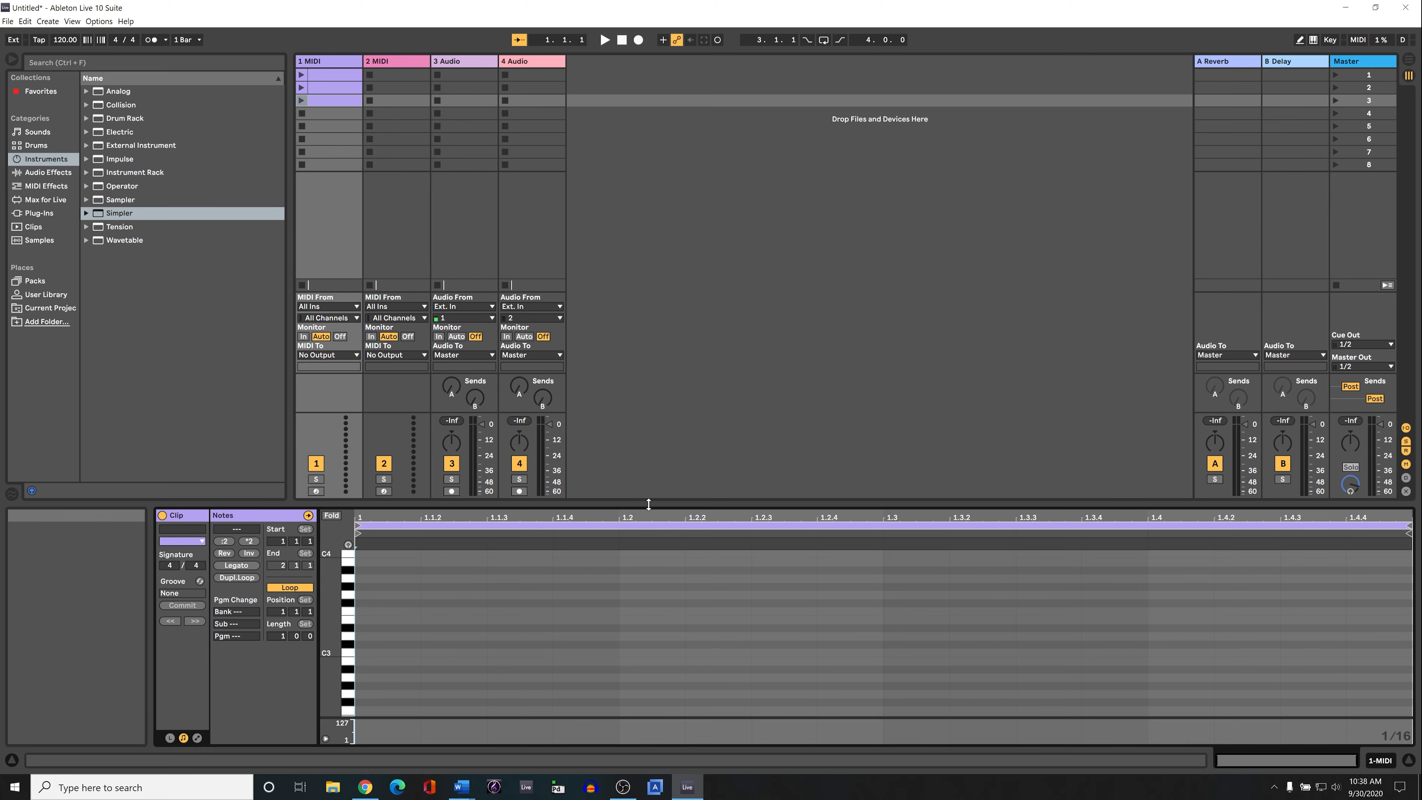
pyautogui.moveTo(648, 504); pyautogui.dragTo(621, 187)
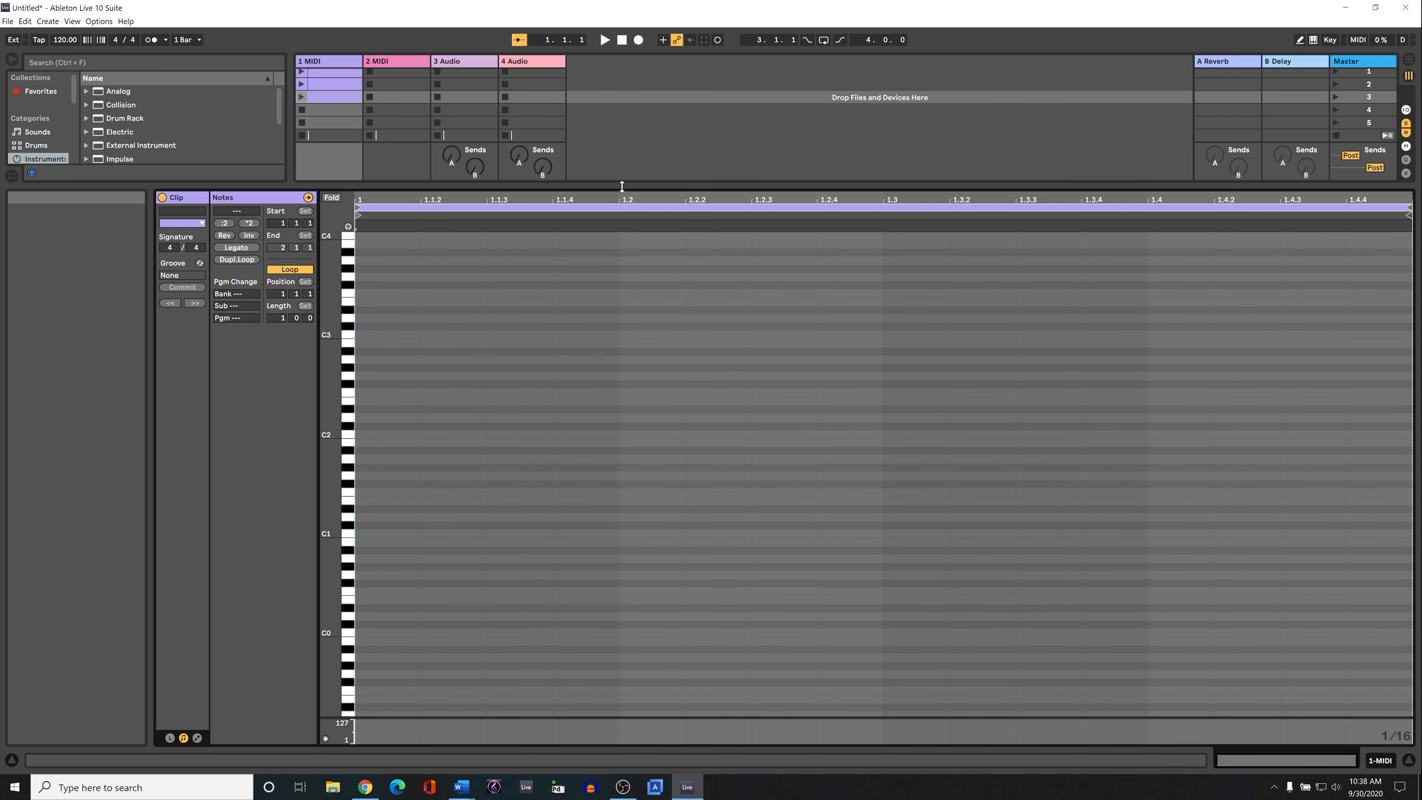
# - Add three long notes to the clip: E2 from the start to 1.2.2, D3 from 1.2.2 to 1.4.2, and B1 from 1.3.2 to 1.4.4
pyautogui.doubleClick(390, 401)
pyautogui.moveTo(417, 406); pyautogui.dragTo(685, 406)
pyautogui.doubleClick(740, 317)
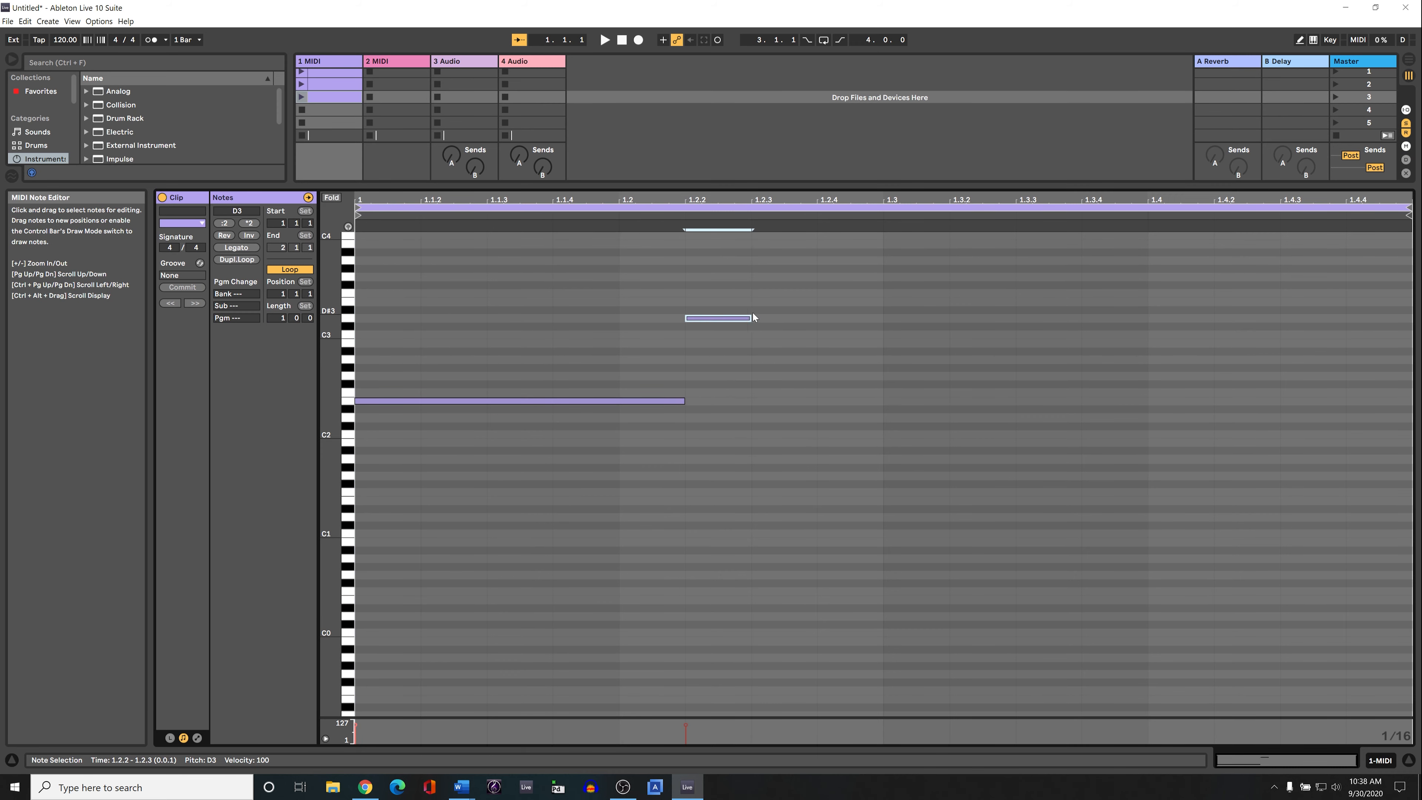
pyautogui.moveTo(753, 317); pyautogui.dragTo(1212, 319)
pyautogui.doubleClick(986, 442)
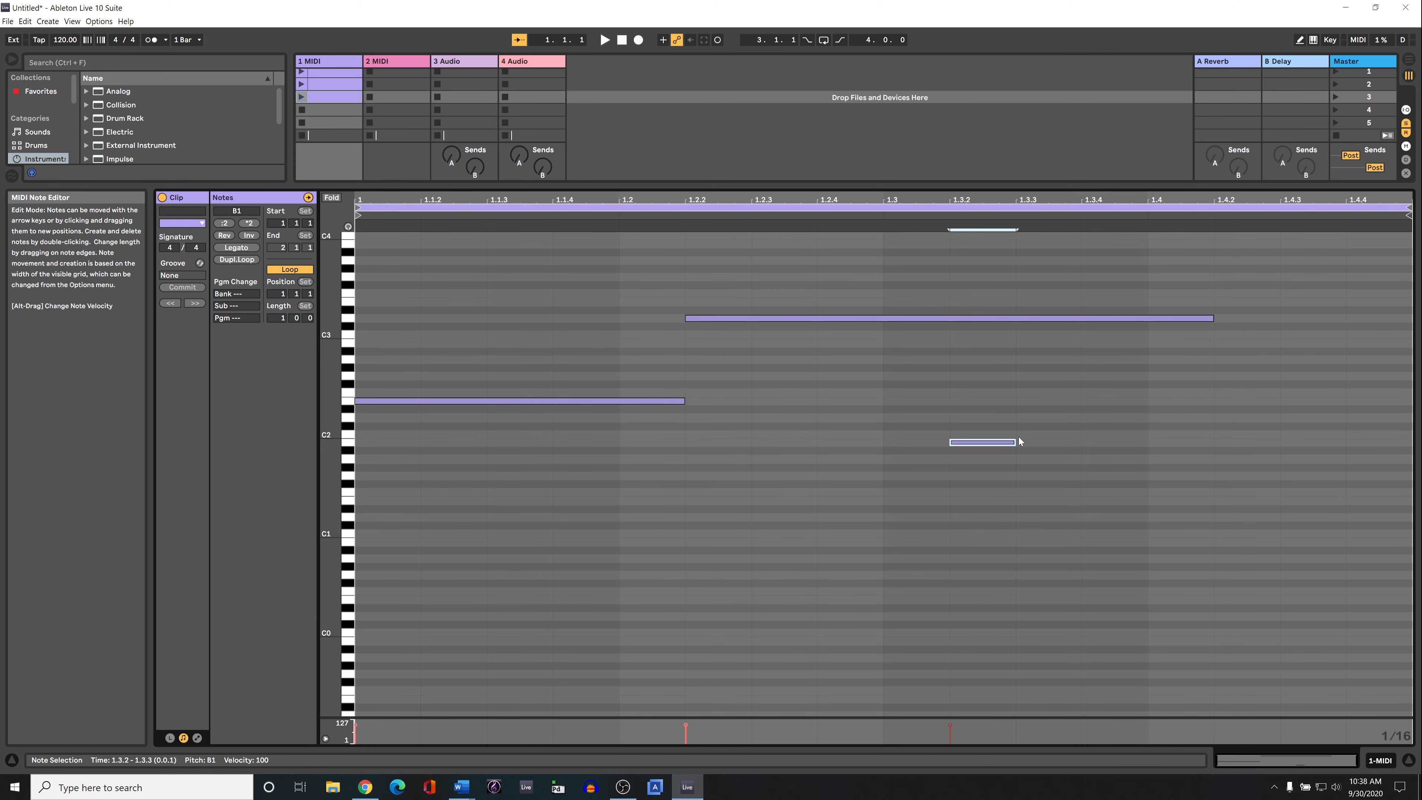
pyautogui.moveTo(1012, 451); pyautogui.dragTo(1346, 444)
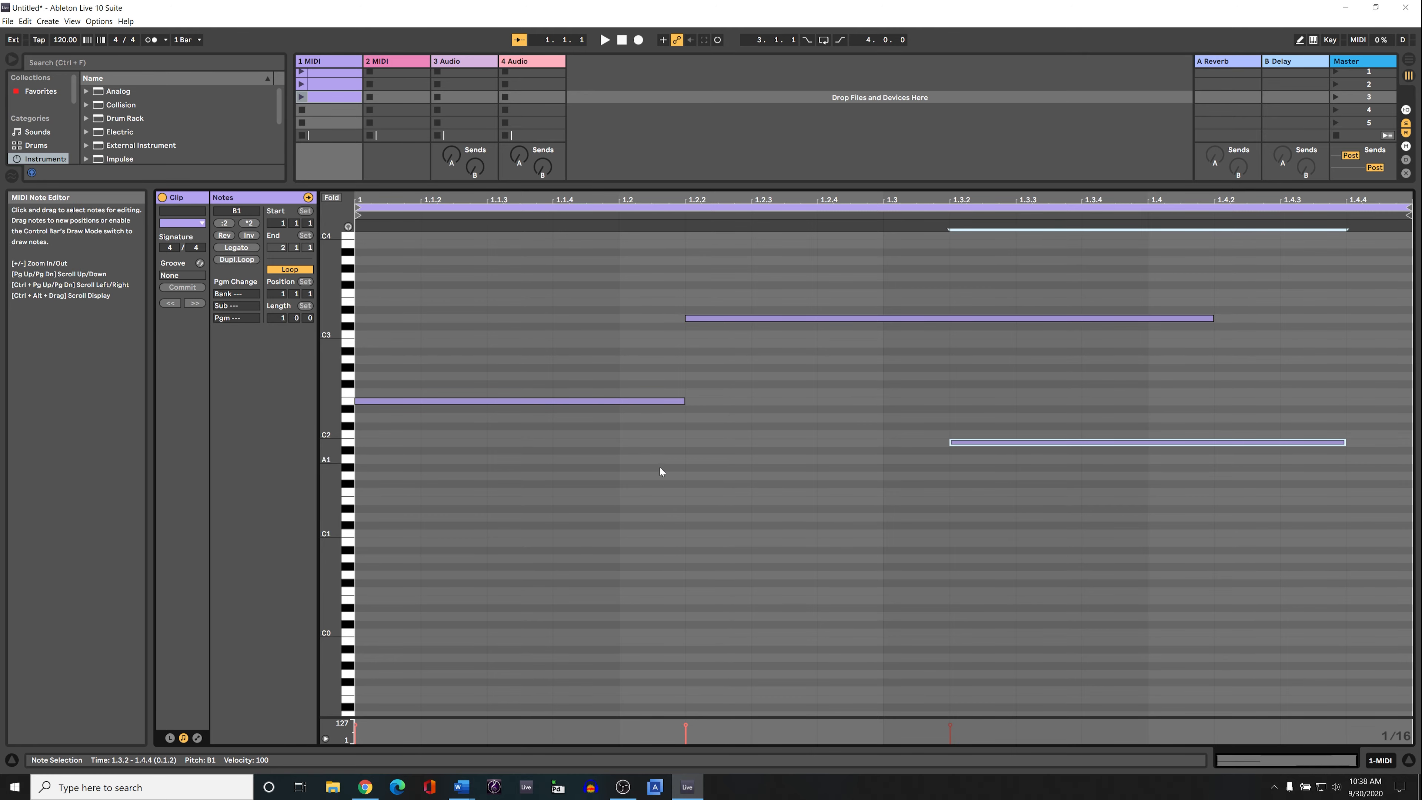
# - Try different heights for the note editor and shrink it until the clip slots and mixer are fully shown
pyautogui.moveTo(536, 186); pyautogui.dragTo(598, 489)
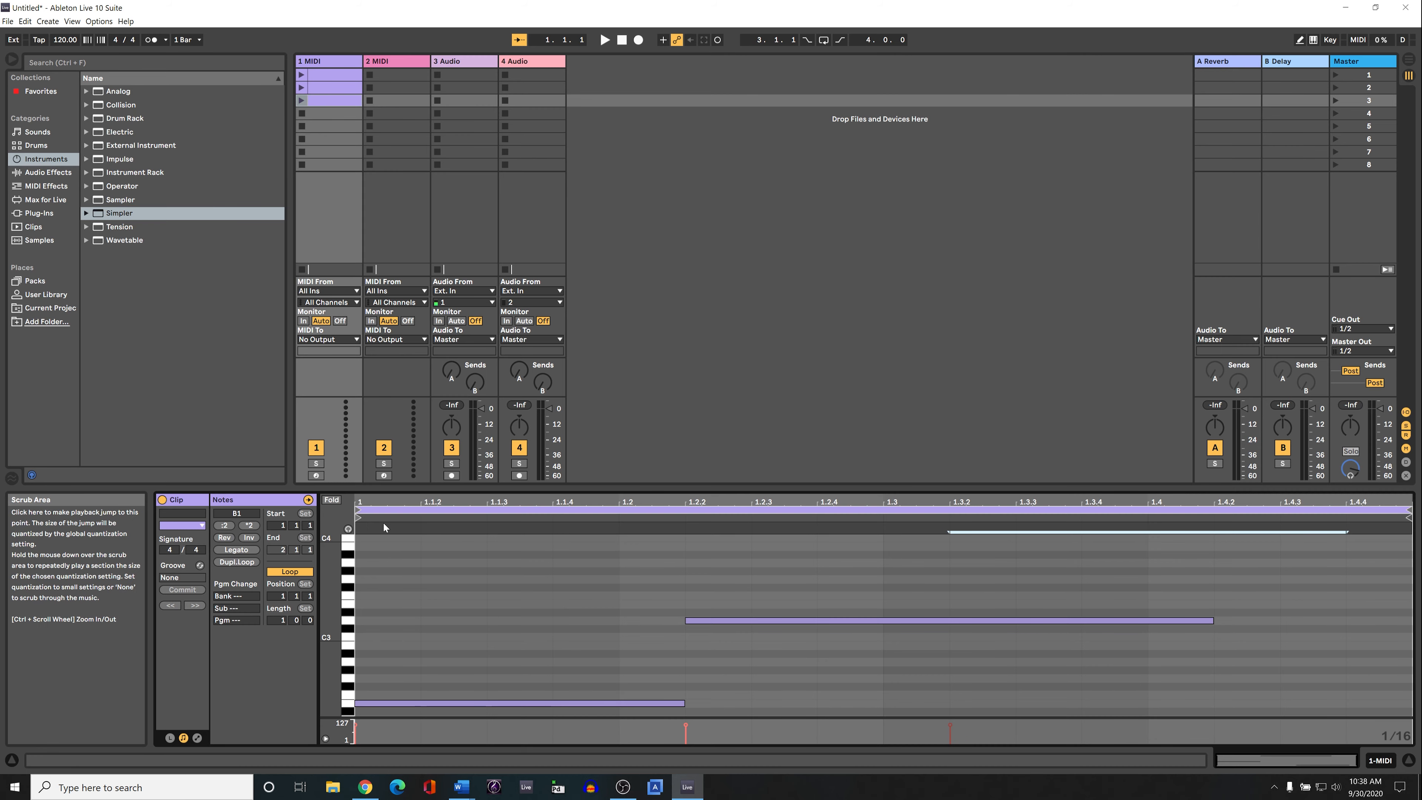
pyautogui.moveTo(730, 489); pyautogui.dragTo(741, 309)
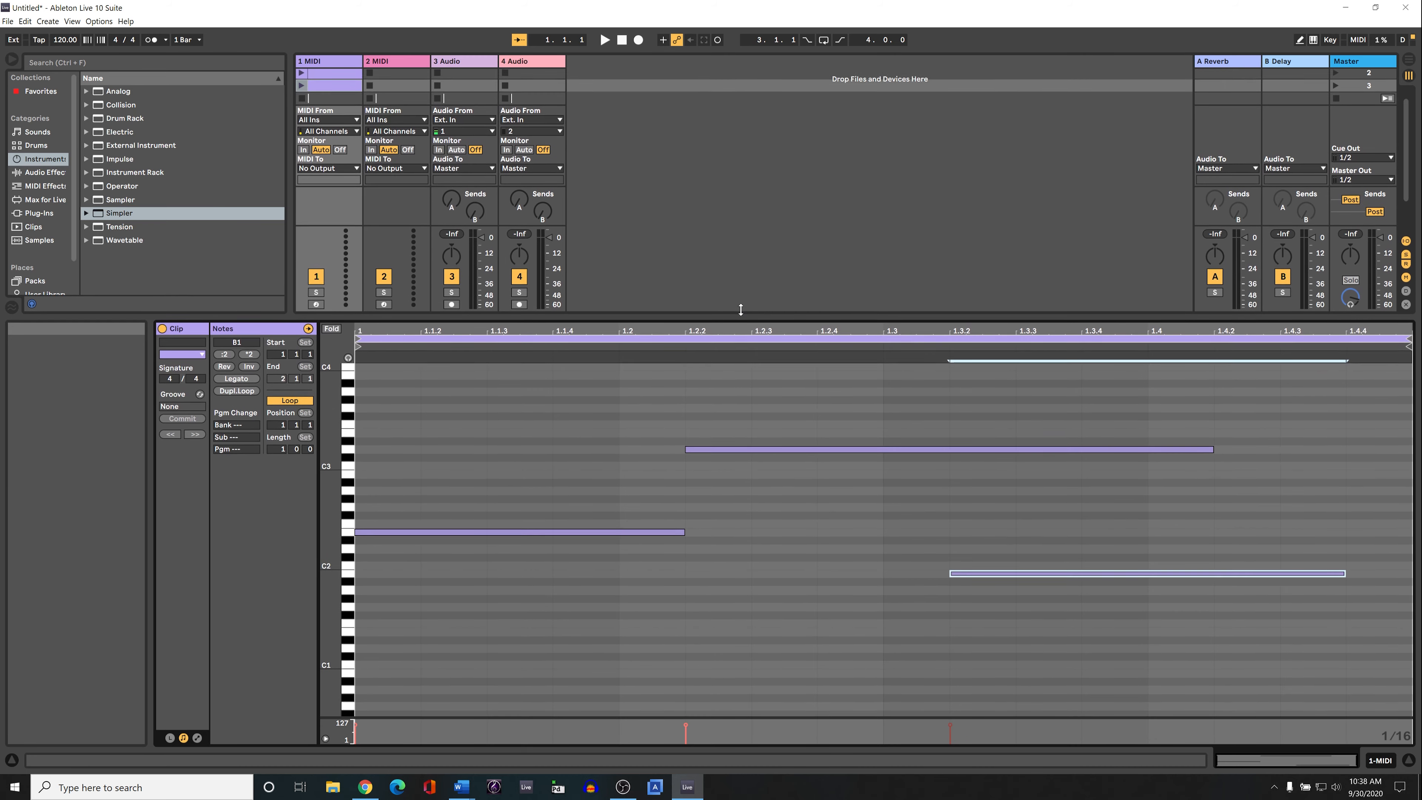
pyautogui.moveTo(651, 308); pyautogui.dragTo(666, 514)
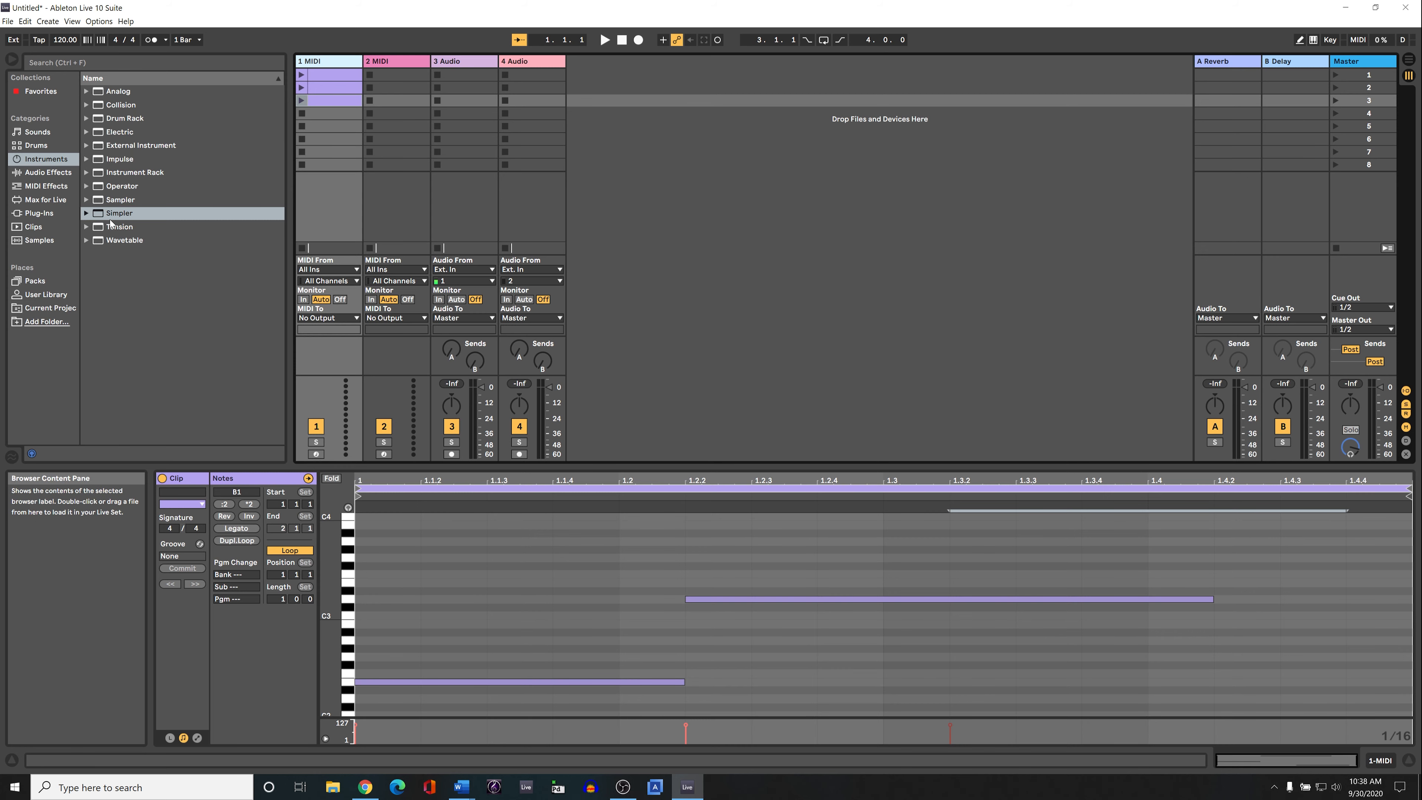
# - Load the Wavetable instrument onto the 1 MIDI track and add the Arpeggiator MIDI effect to it
pyautogui.moveTo(312, 139); pyautogui.dragTo(326, 61)
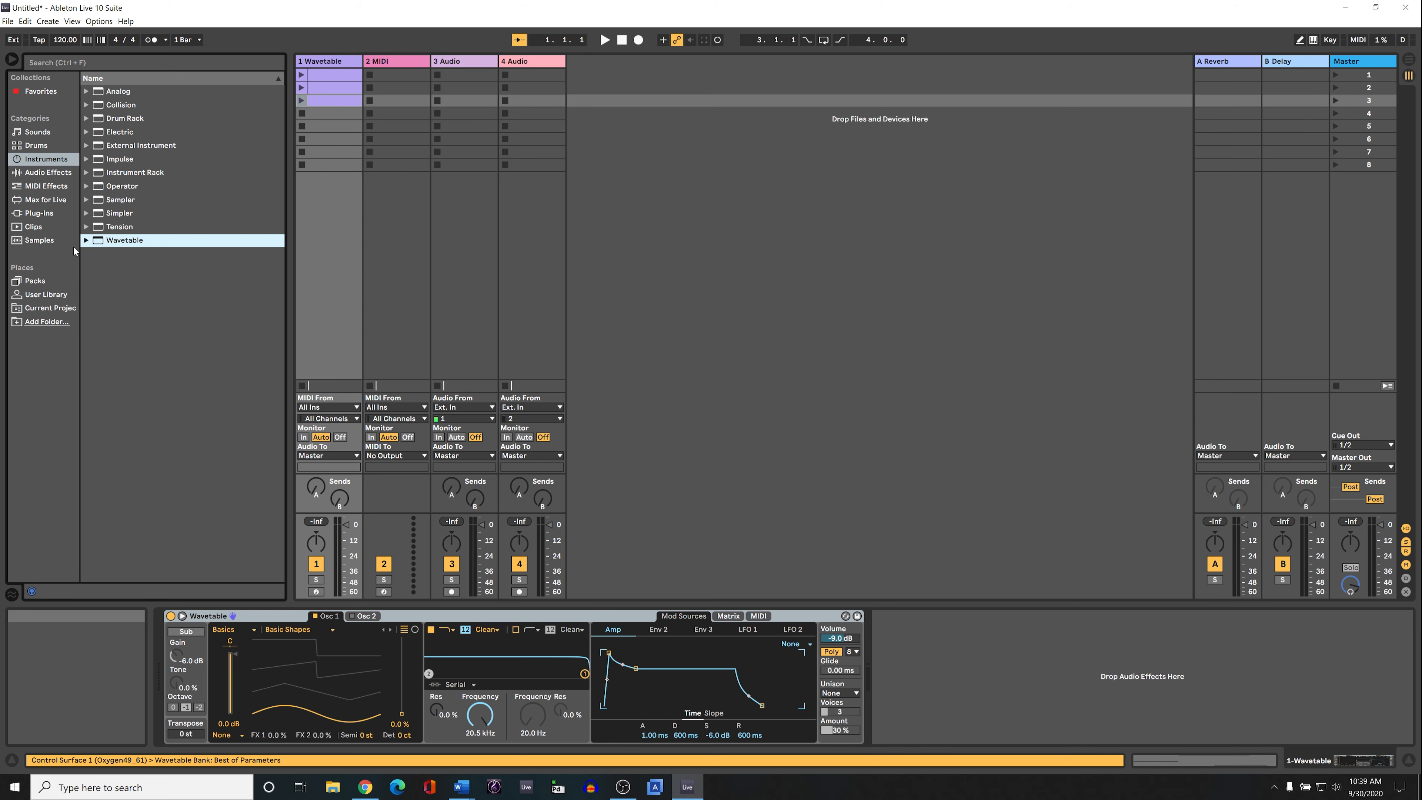
pyautogui.click(31, 174)
pyautogui.click(35, 186)
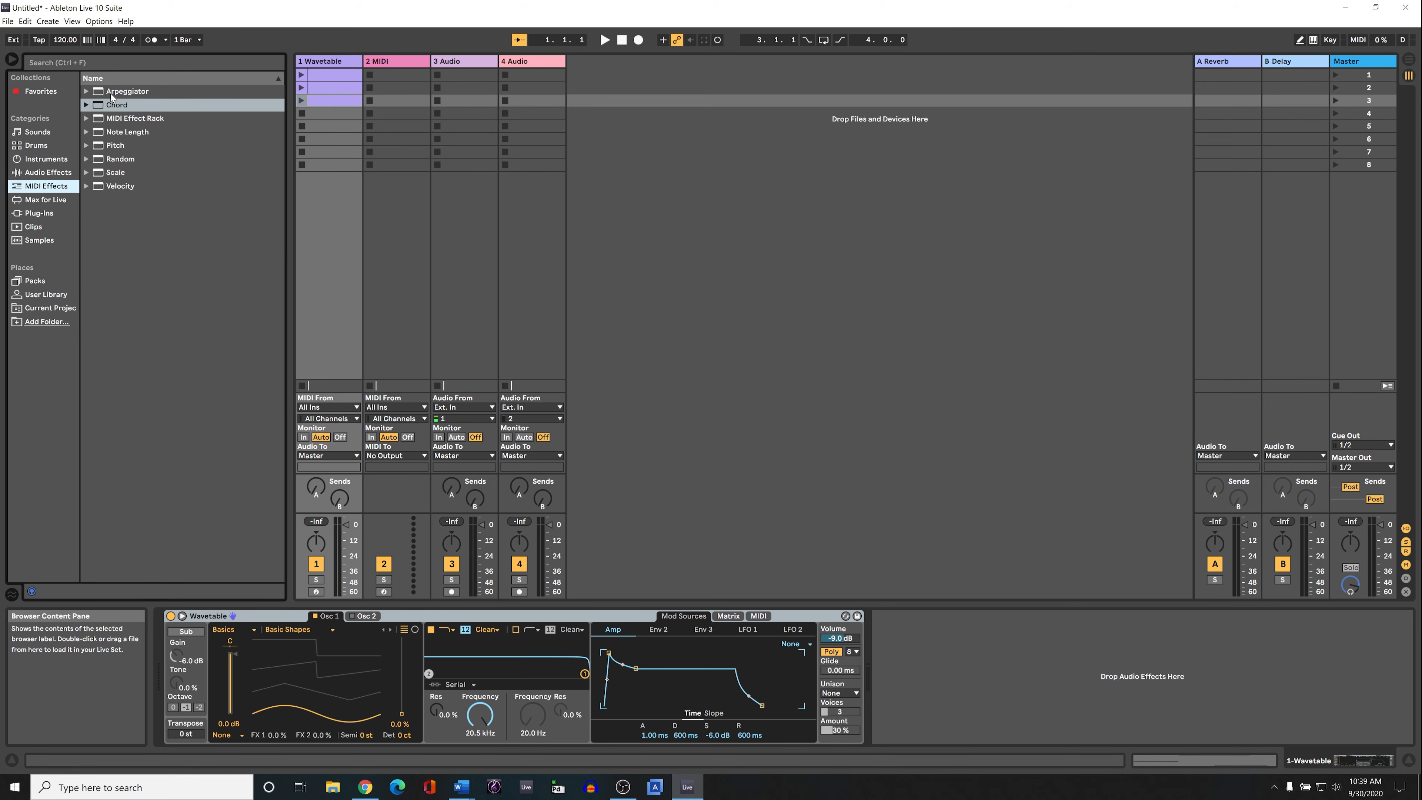
pyautogui.moveTo(115, 92); pyautogui.dragTo(333, 223)
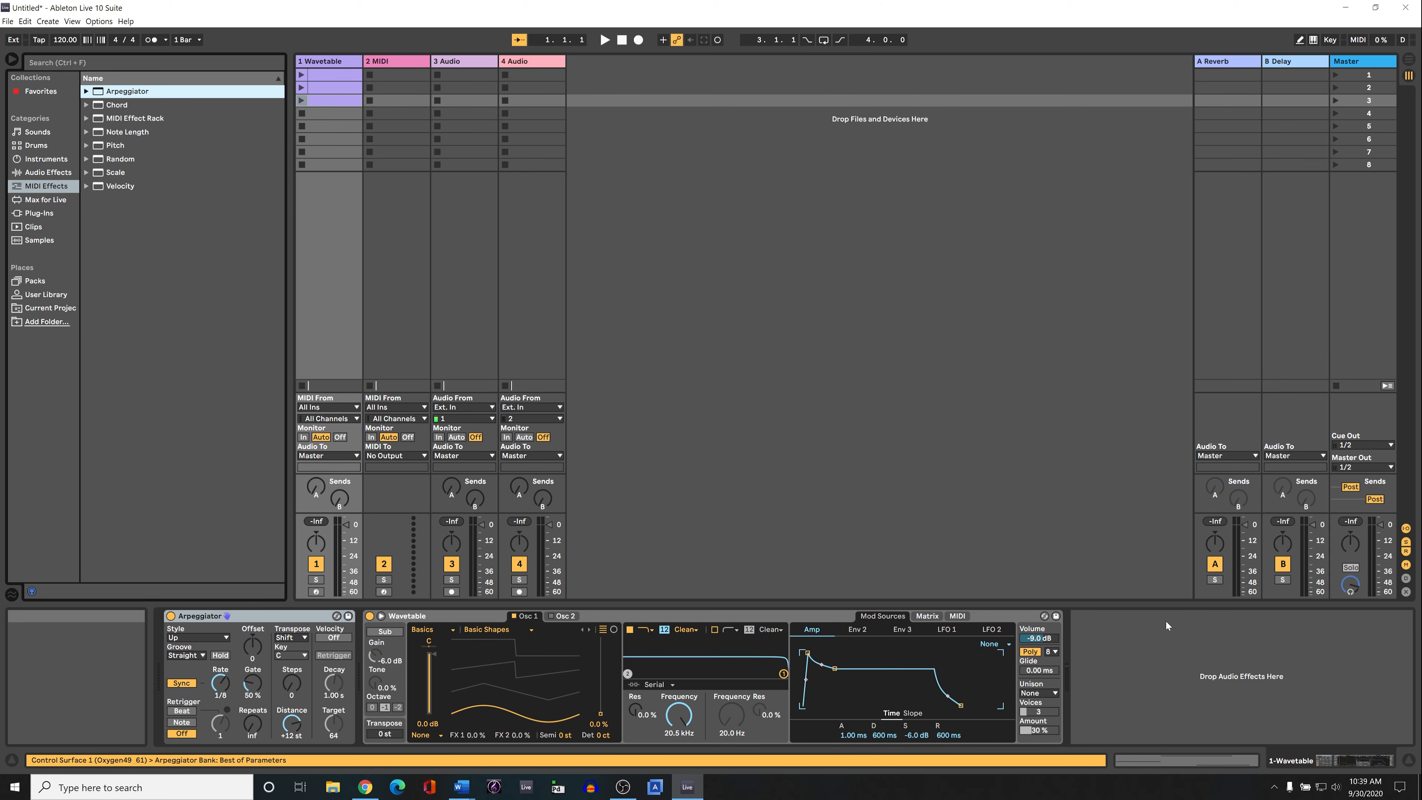
# - Add the Compressor audio effect after Wavetable on the first track
pyautogui.click(45, 172)
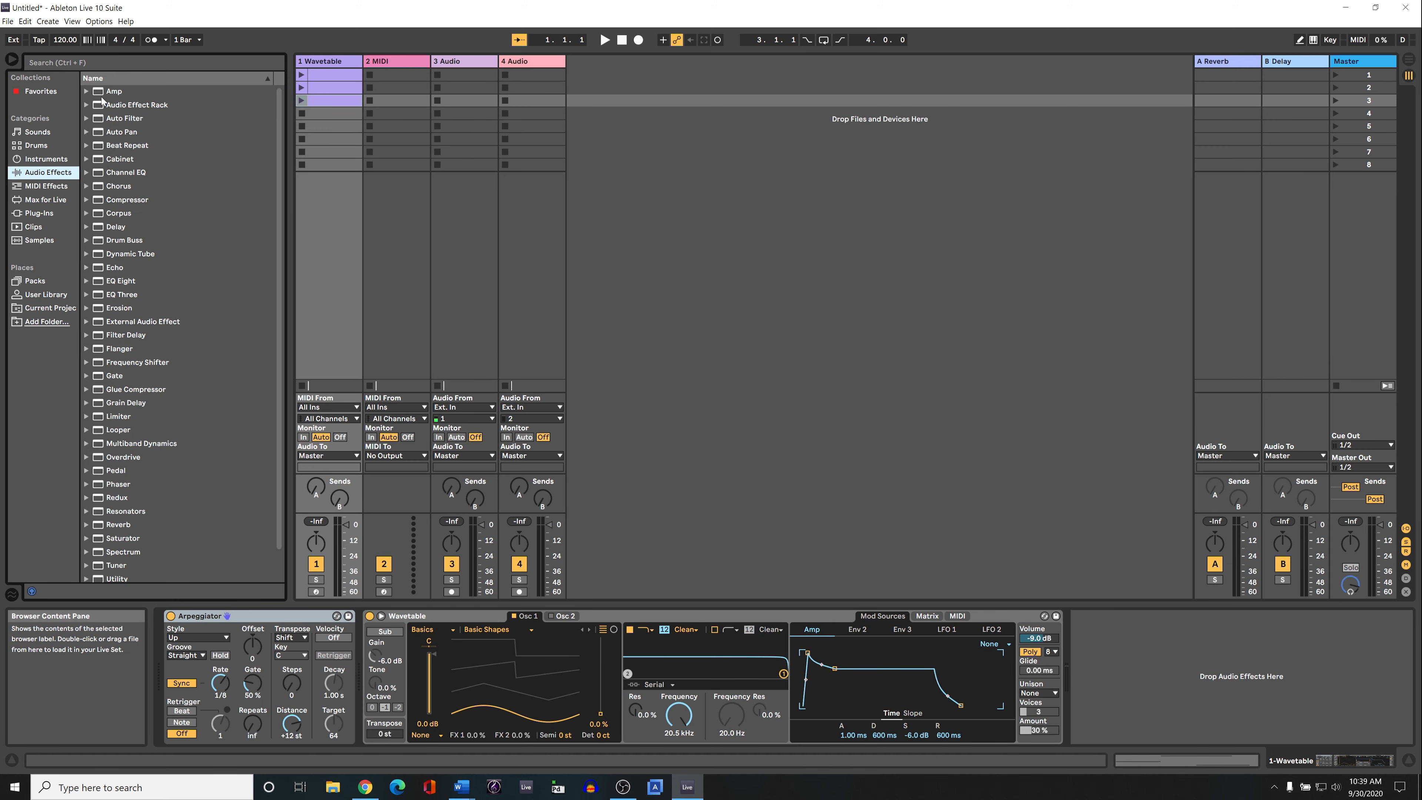
pyautogui.click(127, 199)
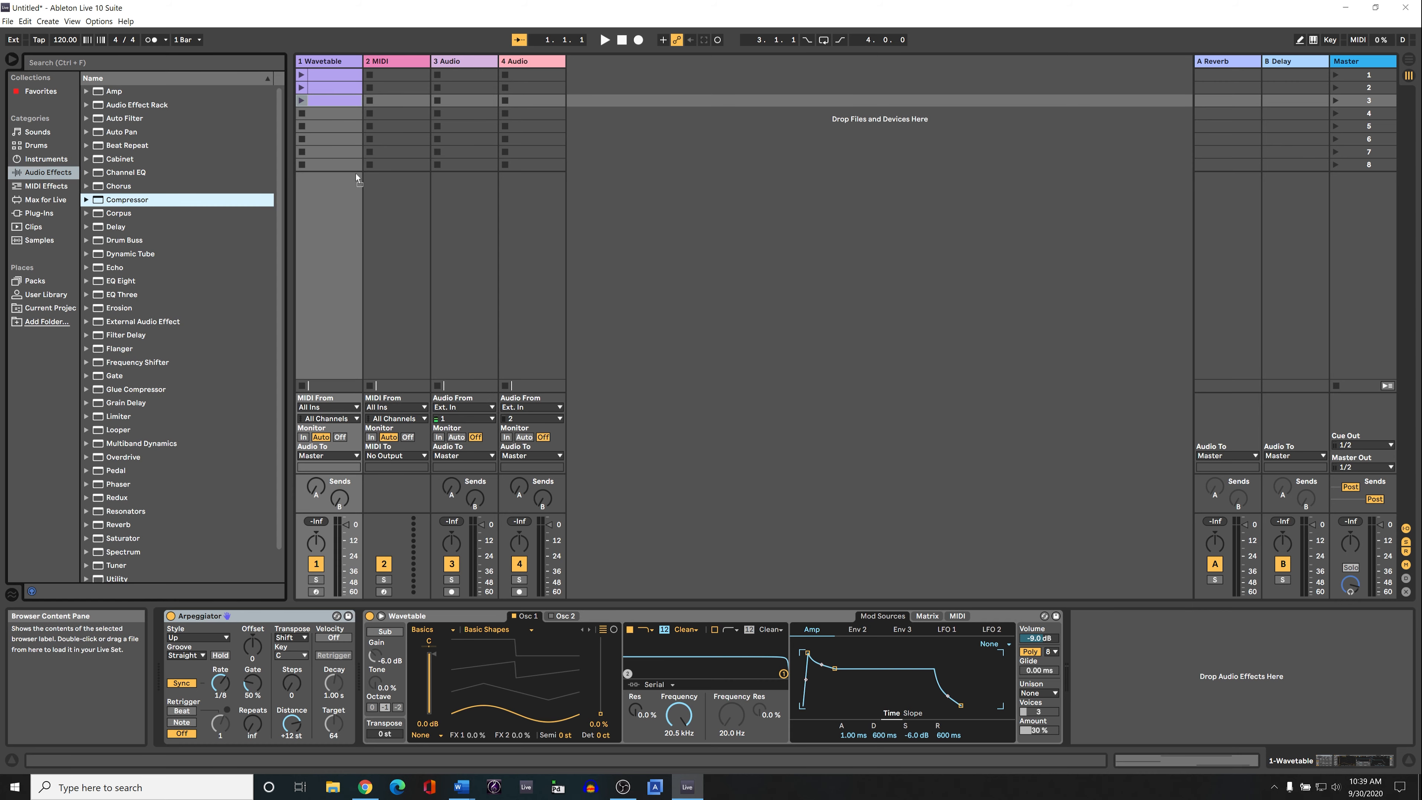
pyautogui.moveTo(858, 607); pyautogui.dragTo(980, 671)
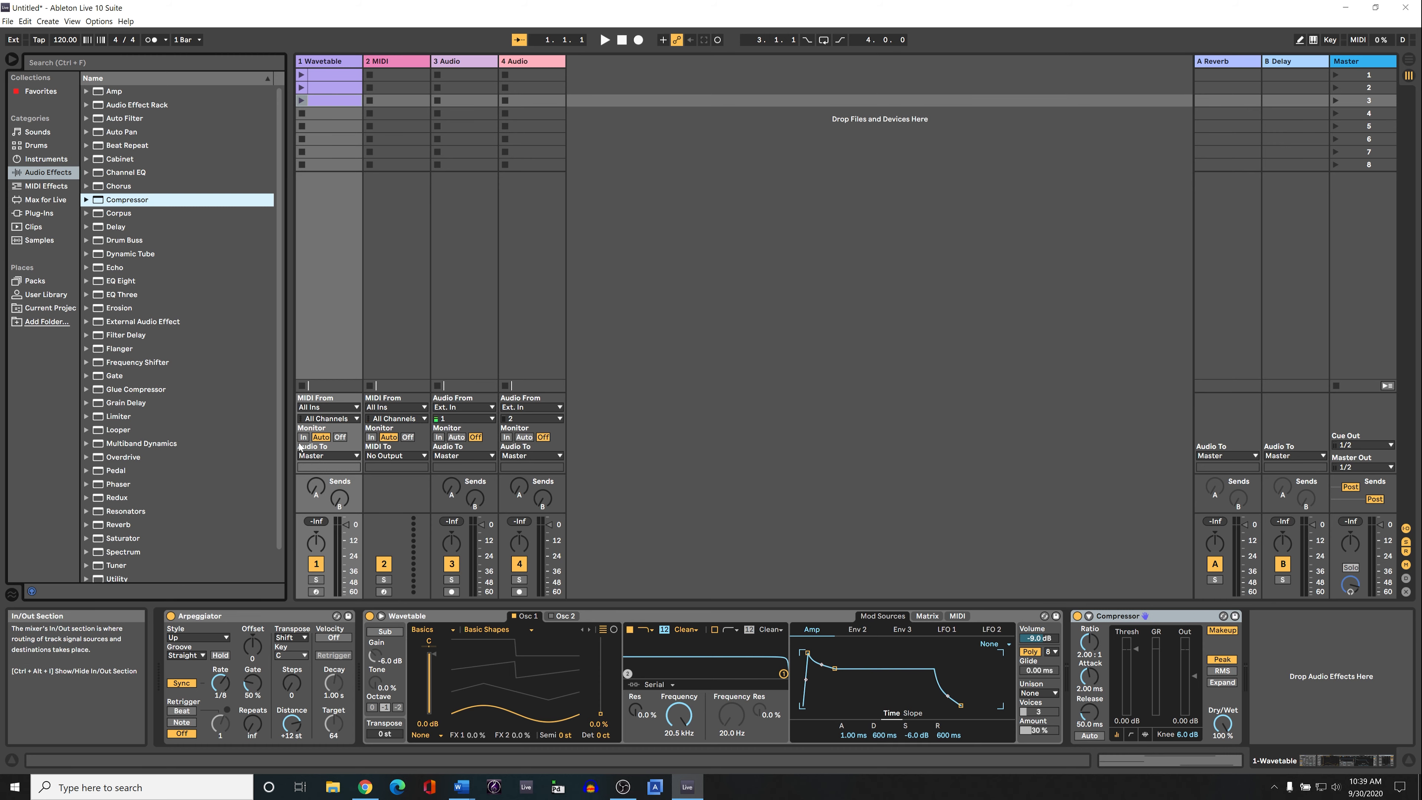
# - Look through the browser categories from Sounds and Drums to the effects, Max for Live, Plug-Ins and Samples
pyautogui.click(42, 134)
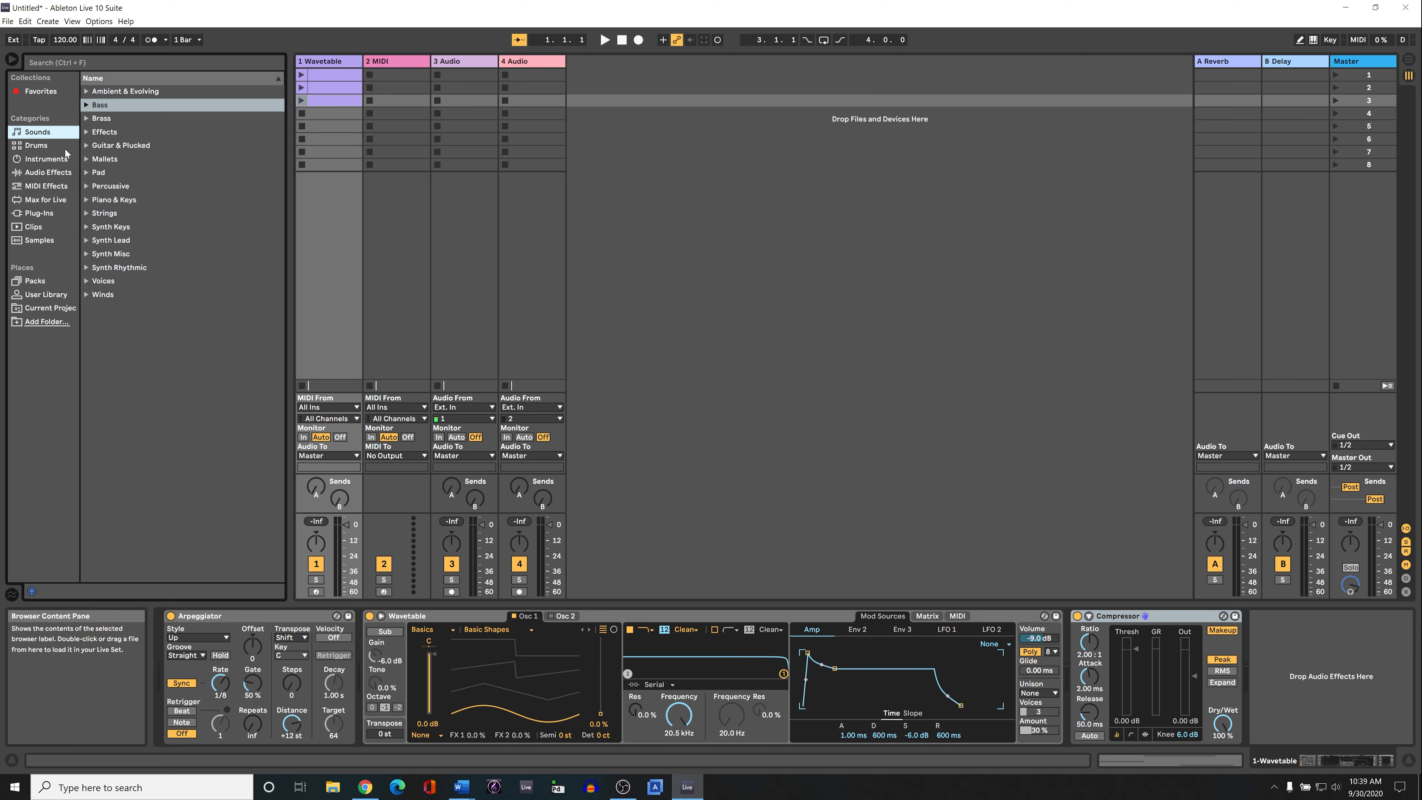
pyautogui.click(40, 145)
pyautogui.click(39, 133)
pyautogui.click(37, 145)
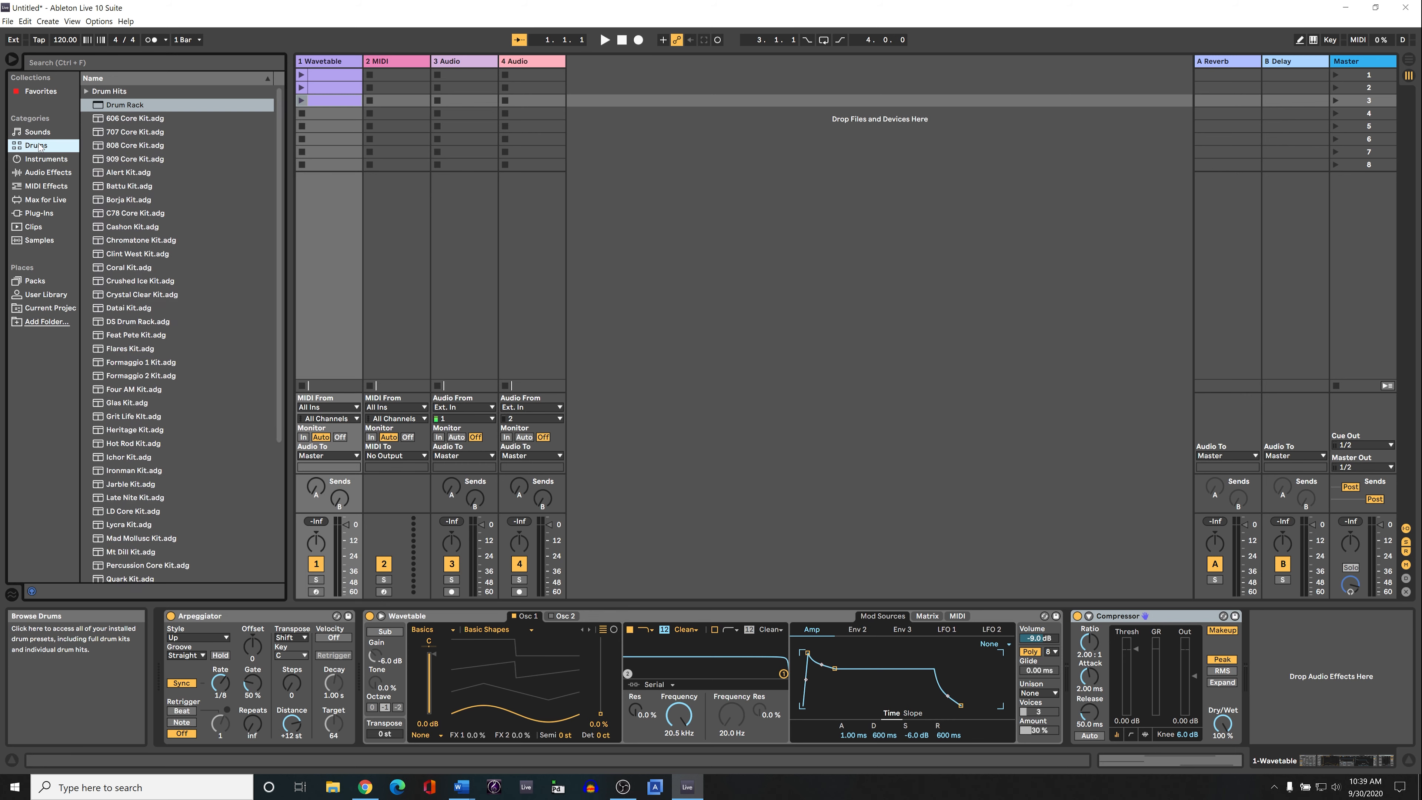
pyautogui.click(45, 159)
pyautogui.click(45, 173)
pyautogui.click(44, 186)
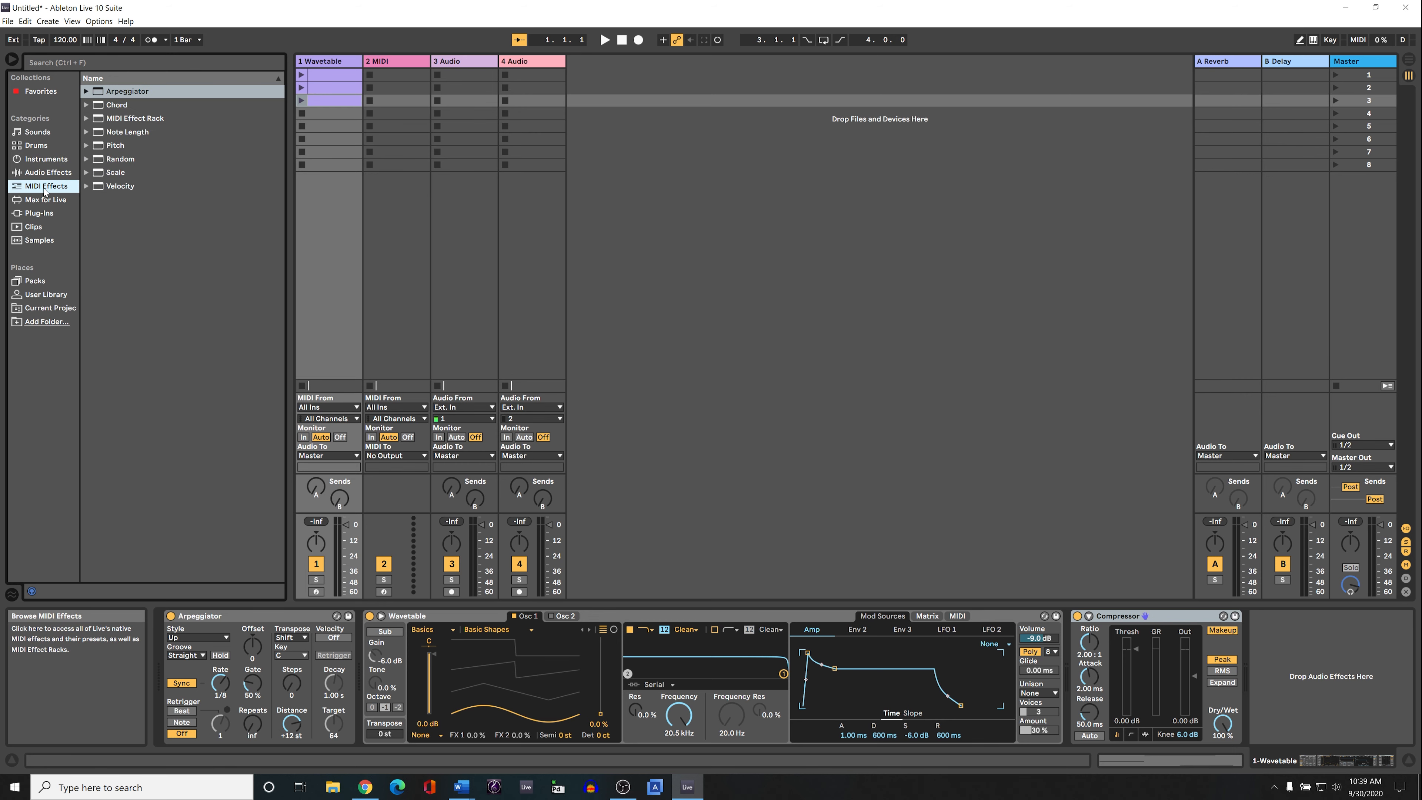
pyautogui.click(45, 201)
pyautogui.click(42, 213)
pyautogui.click(39, 240)
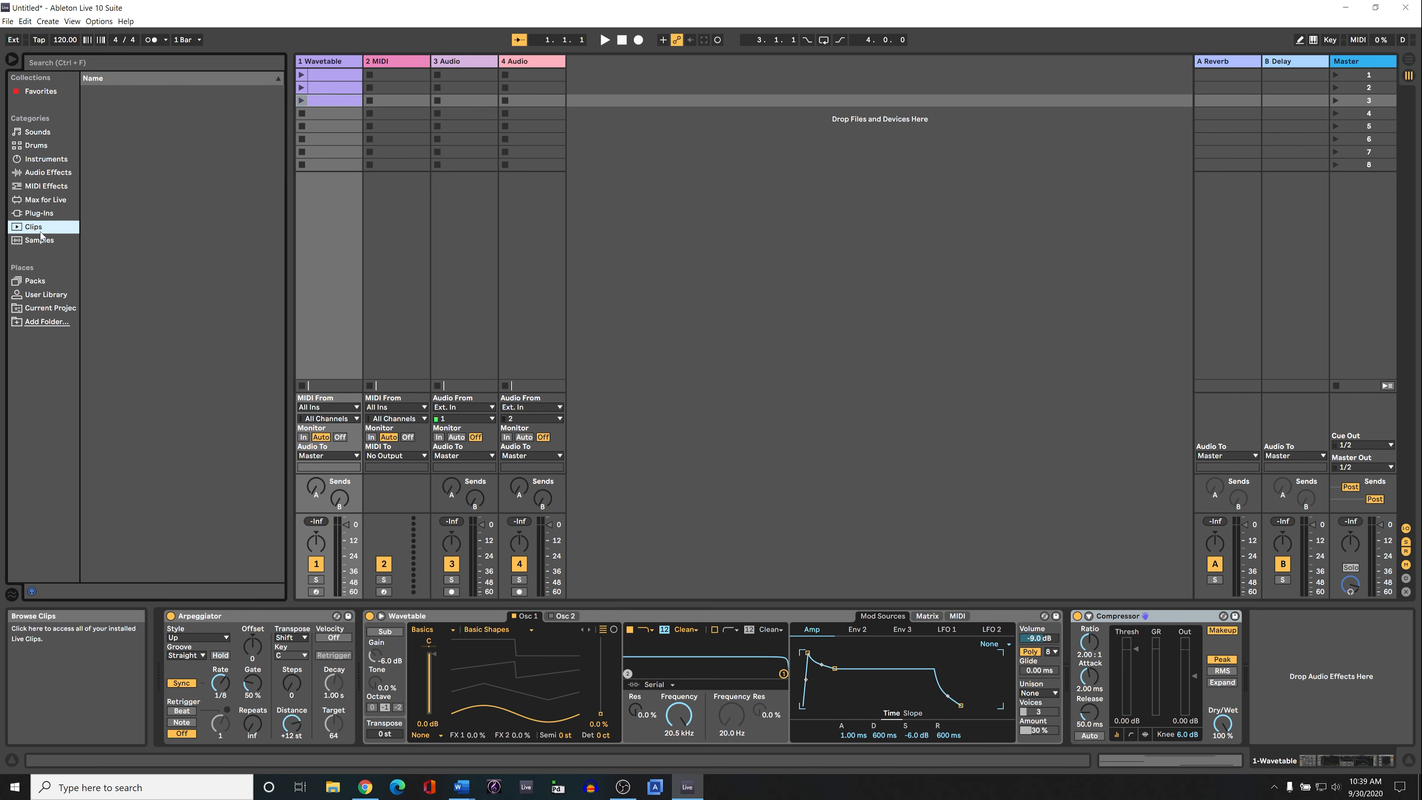
# - Browse the Brass presets in the Sounds category and select Mellow Notch Brass.adv
pyautogui.click(38, 131)
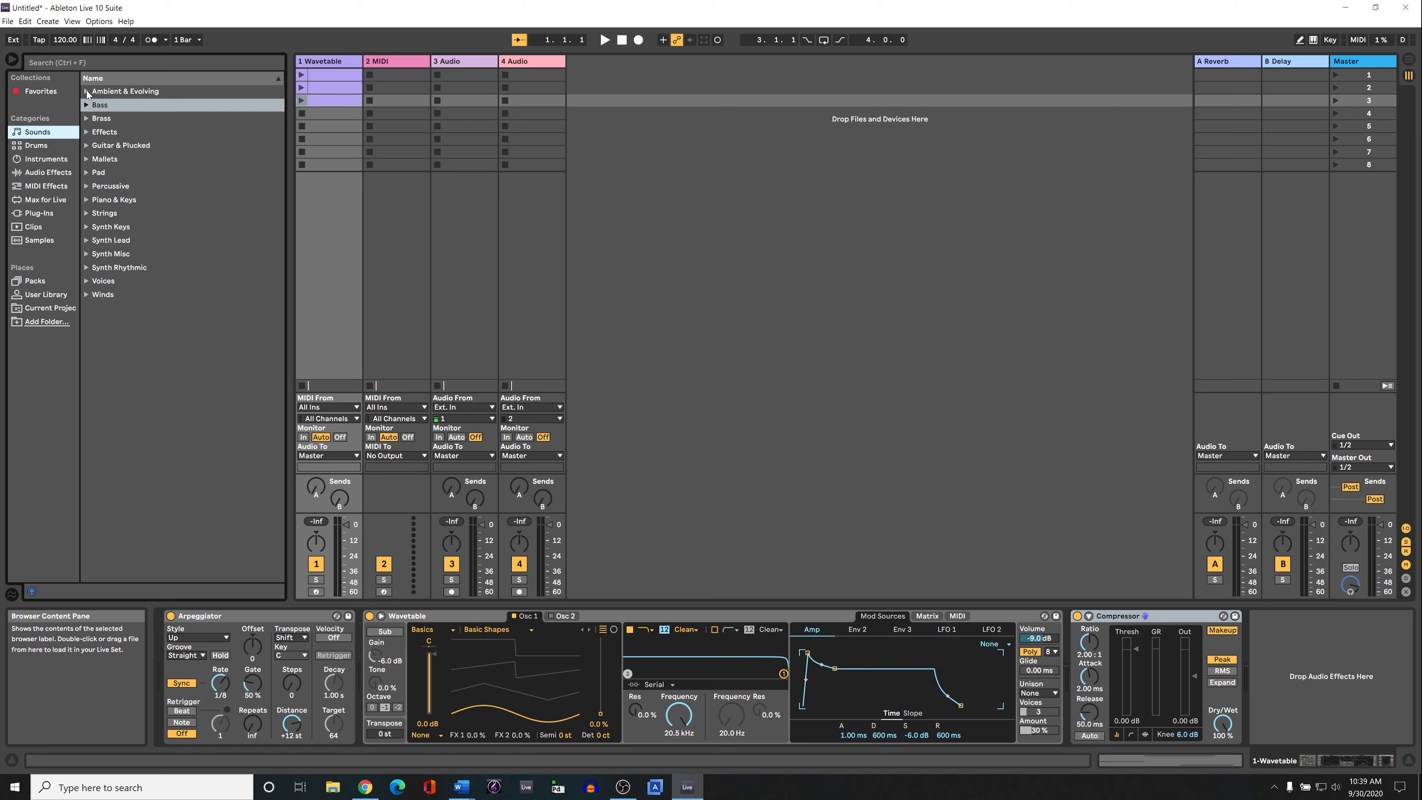
pyautogui.click(85, 119)
pyautogui.click(140, 280)
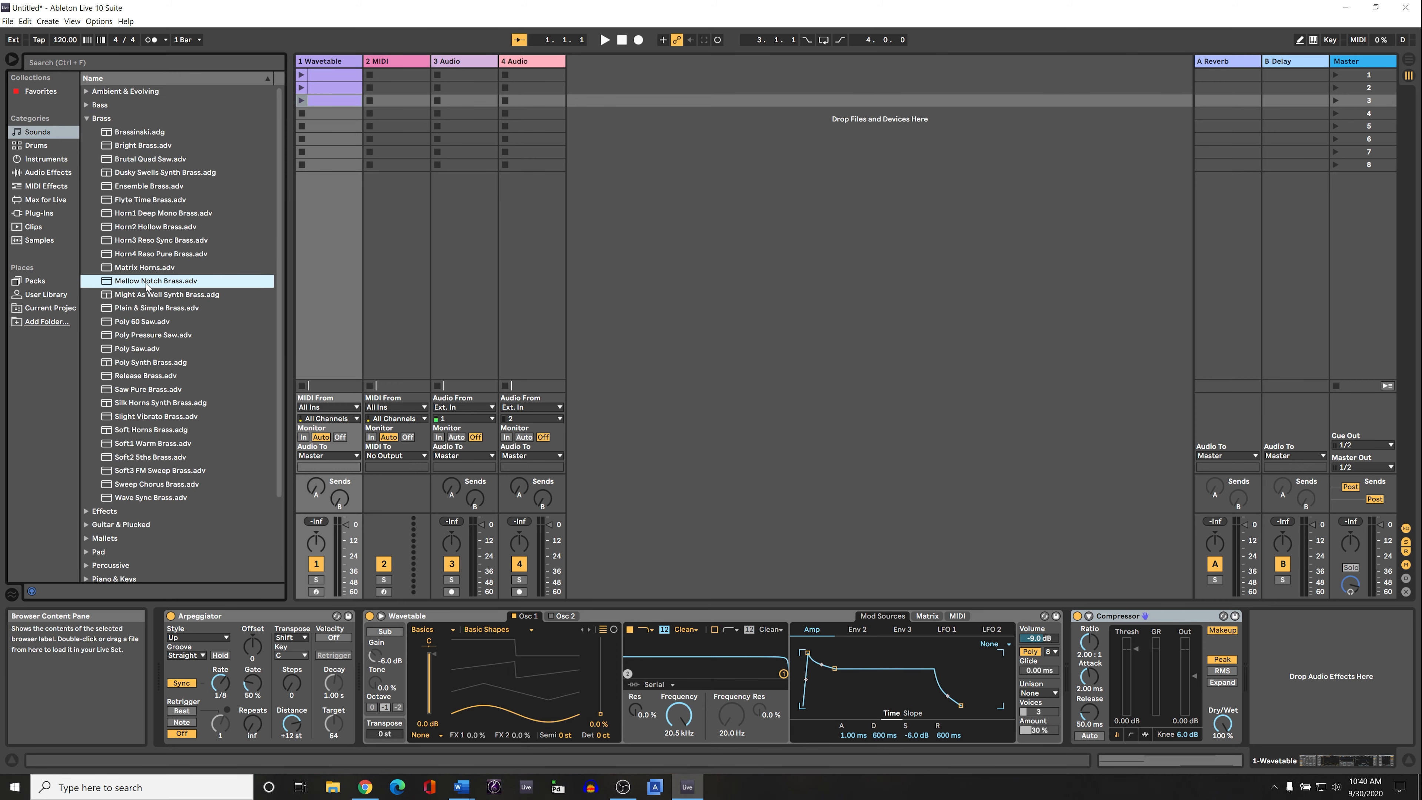
# - Preview the Might As Well Synth Brass, Poly Saw, Soft2 5ths Brass and Mellow Notch Brass presets and collapse the Brass folder
pyautogui.click(147, 295)
pyautogui.click(156, 349)
pyautogui.click(170, 457)
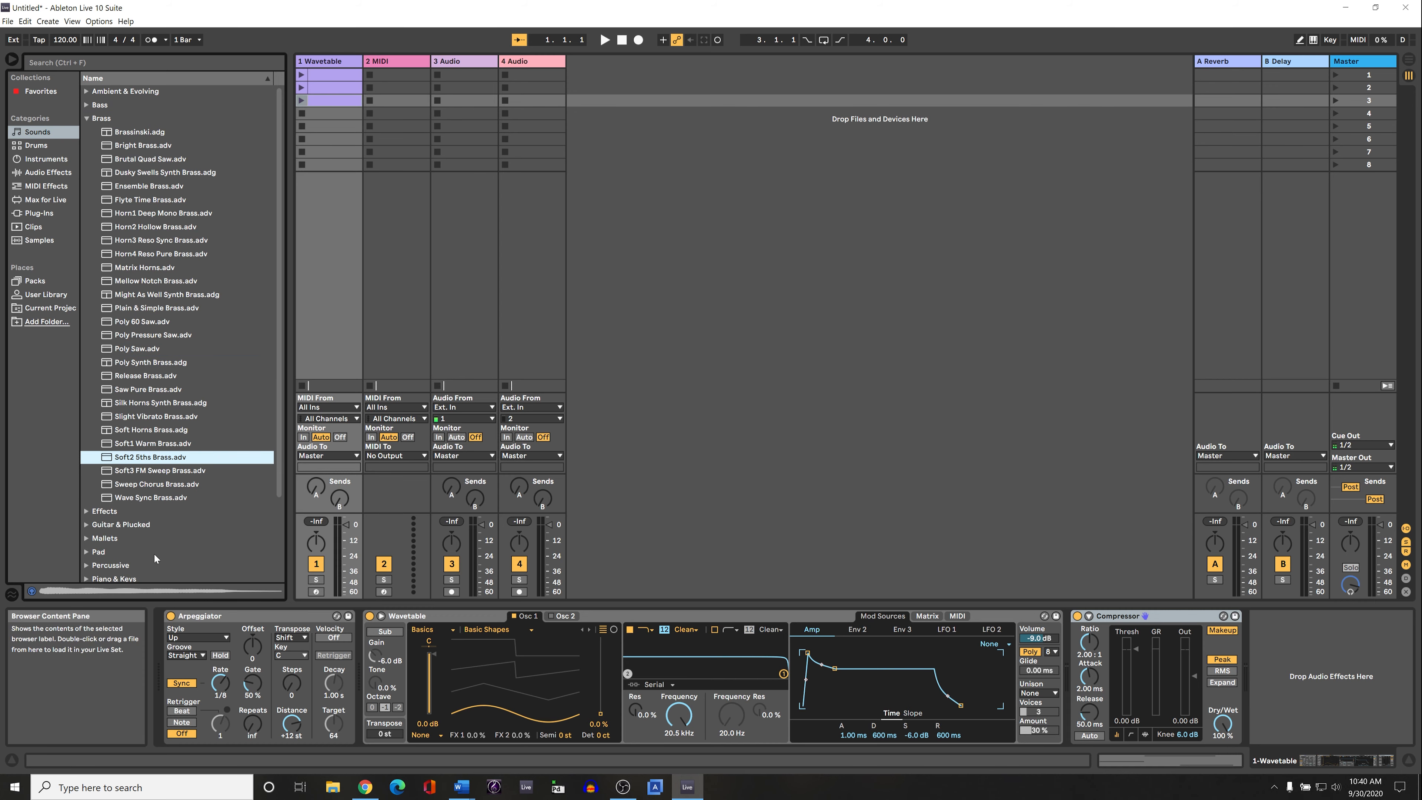
pyautogui.click(147, 280)
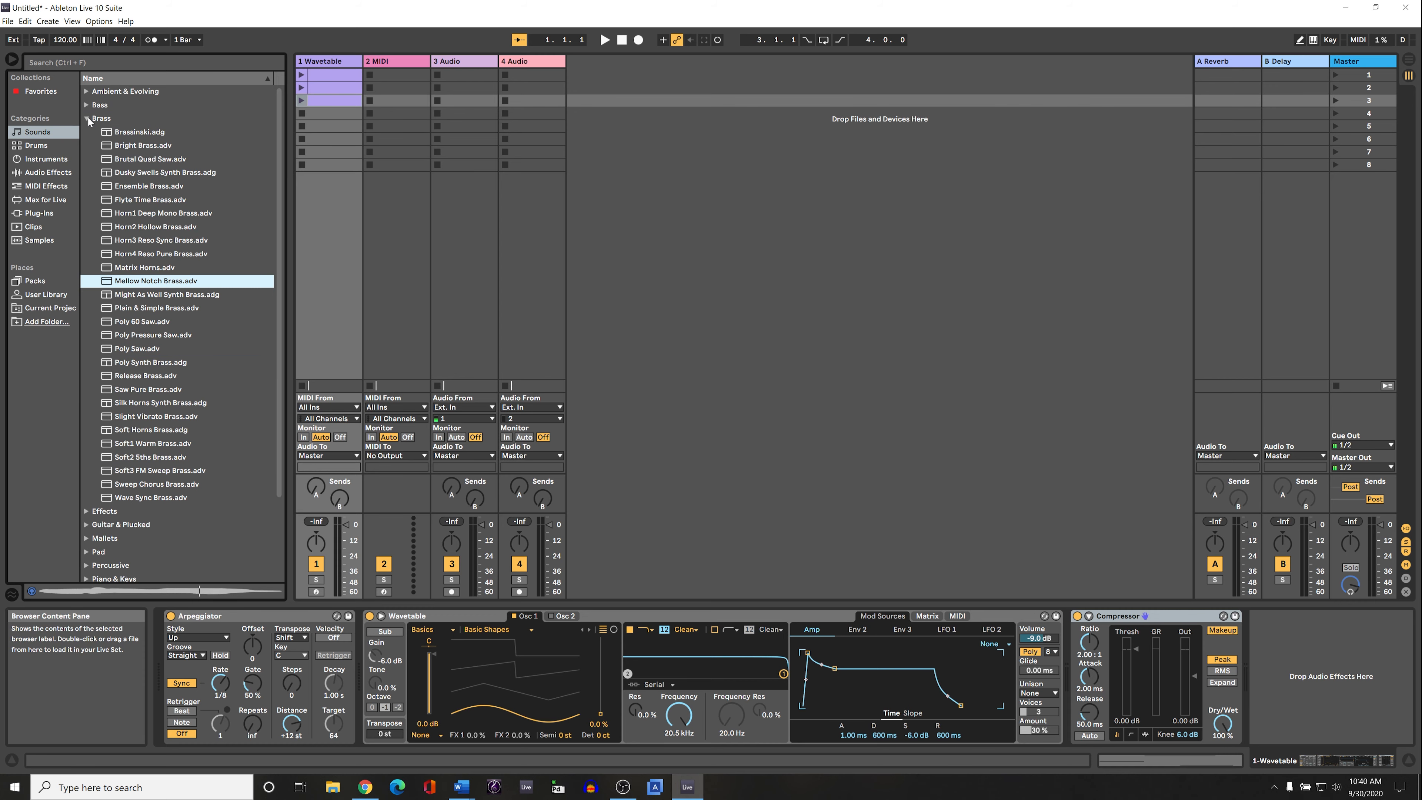
pyautogui.click(87, 118)
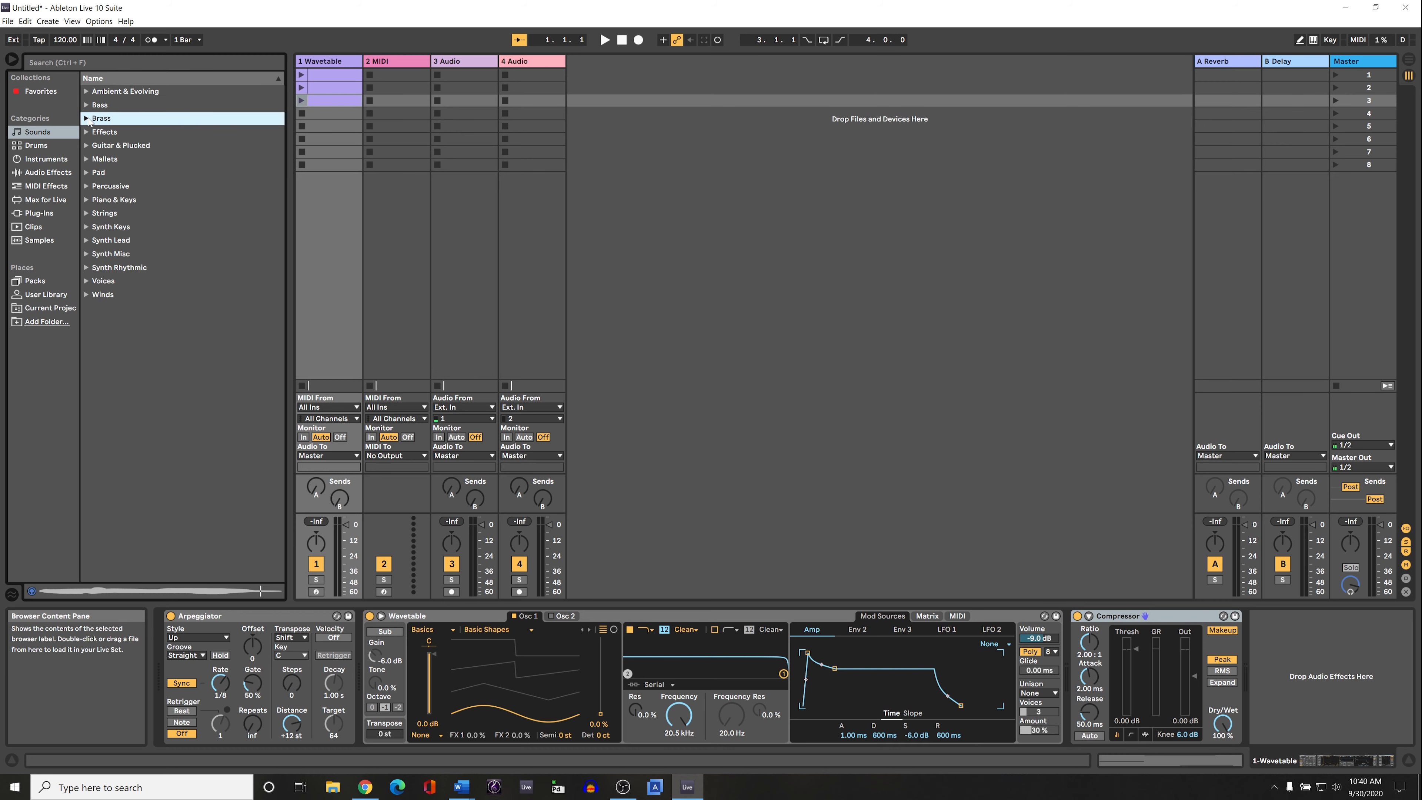
# - Preview the Strings presets, from Strings5 Quartet up the list to M Tron Strings, and collapse the folder
pyautogui.click(87, 213)
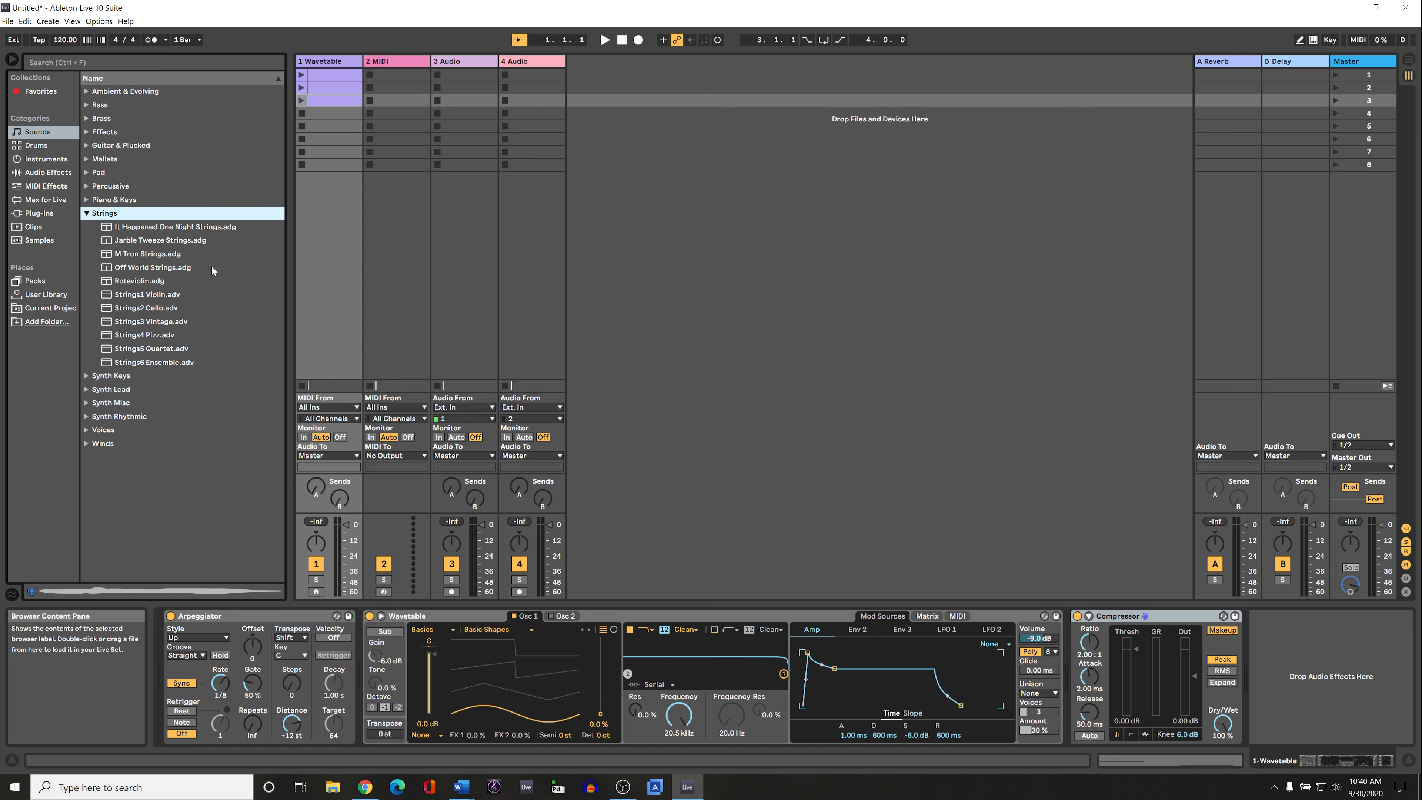
pyautogui.click(152, 255)
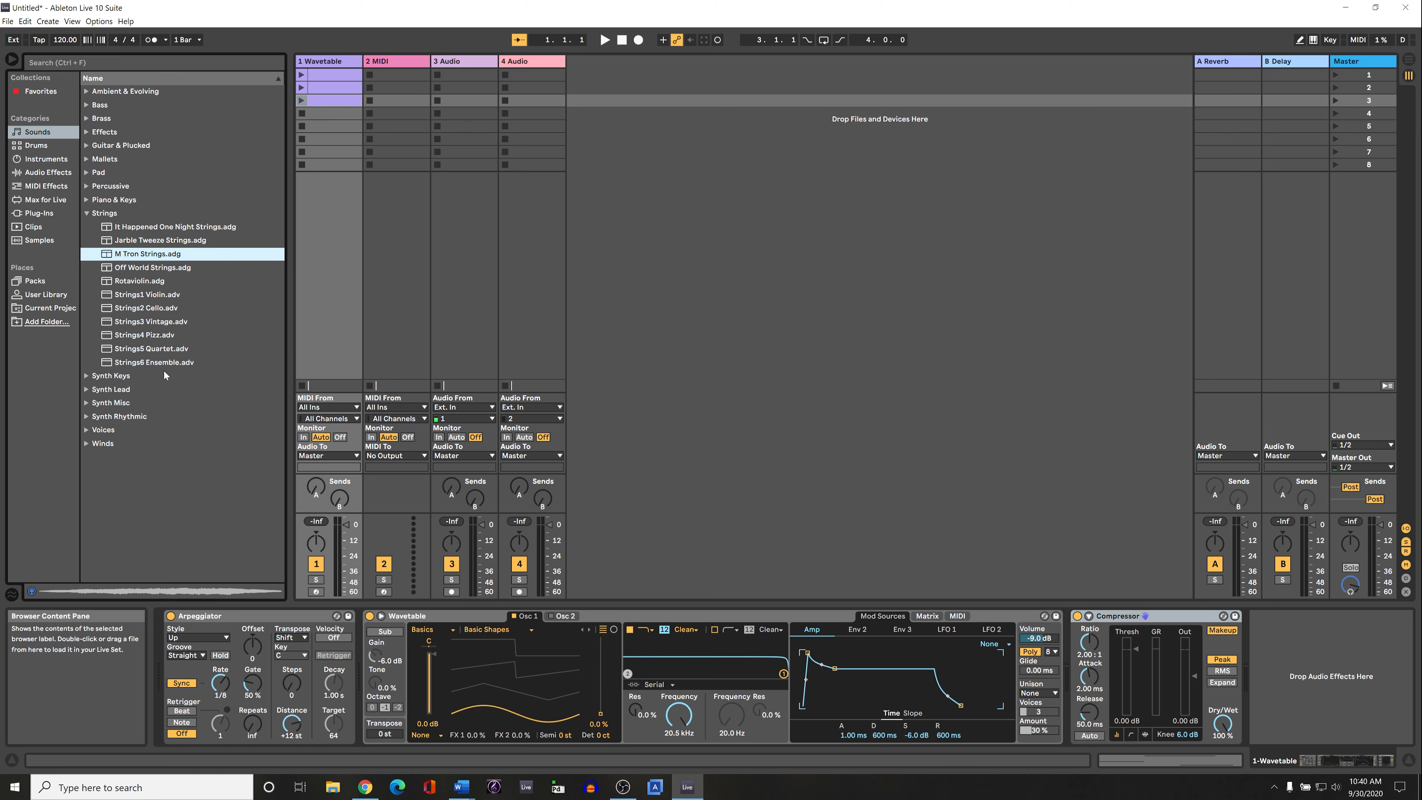
pyautogui.click(140, 346)
pyautogui.click(145, 336)
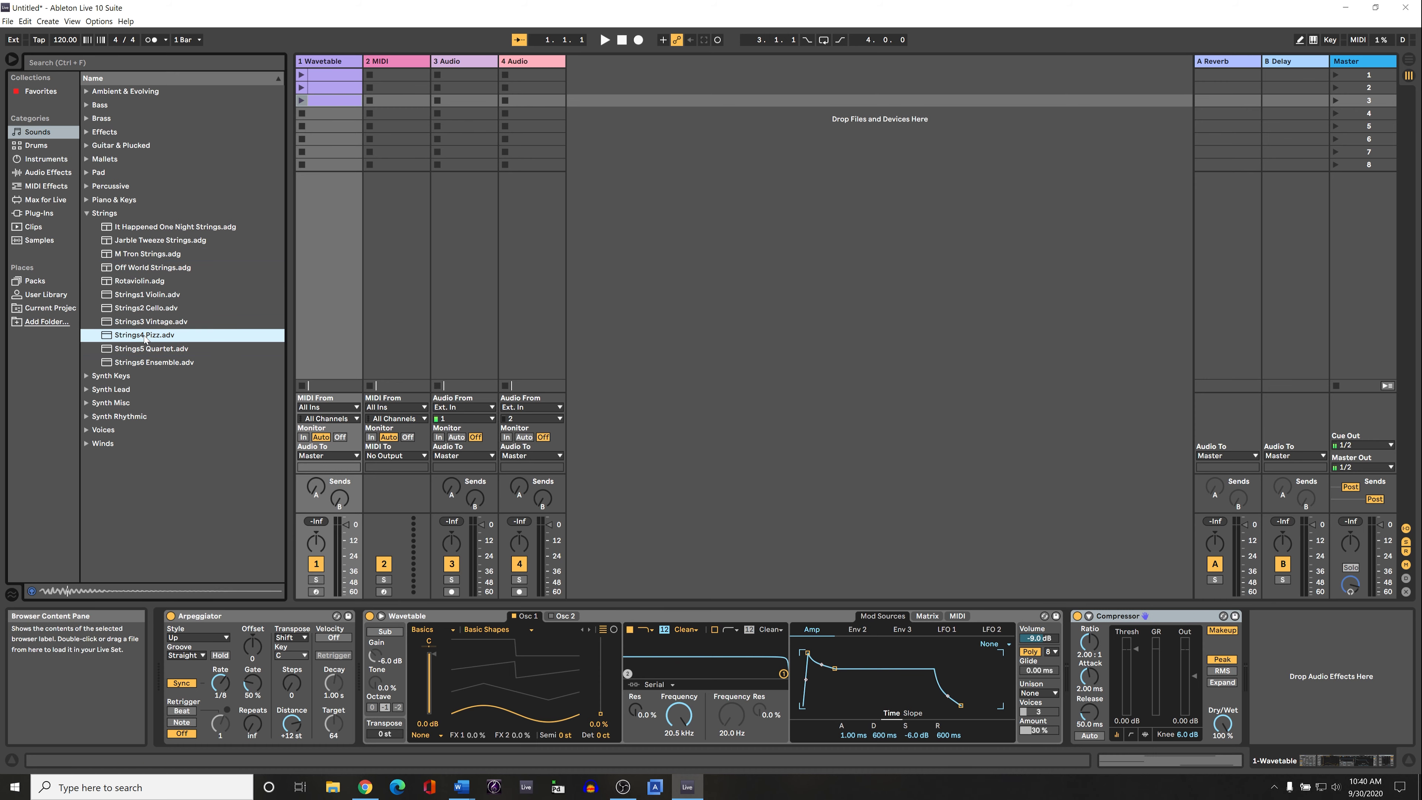
pyautogui.click(143, 324)
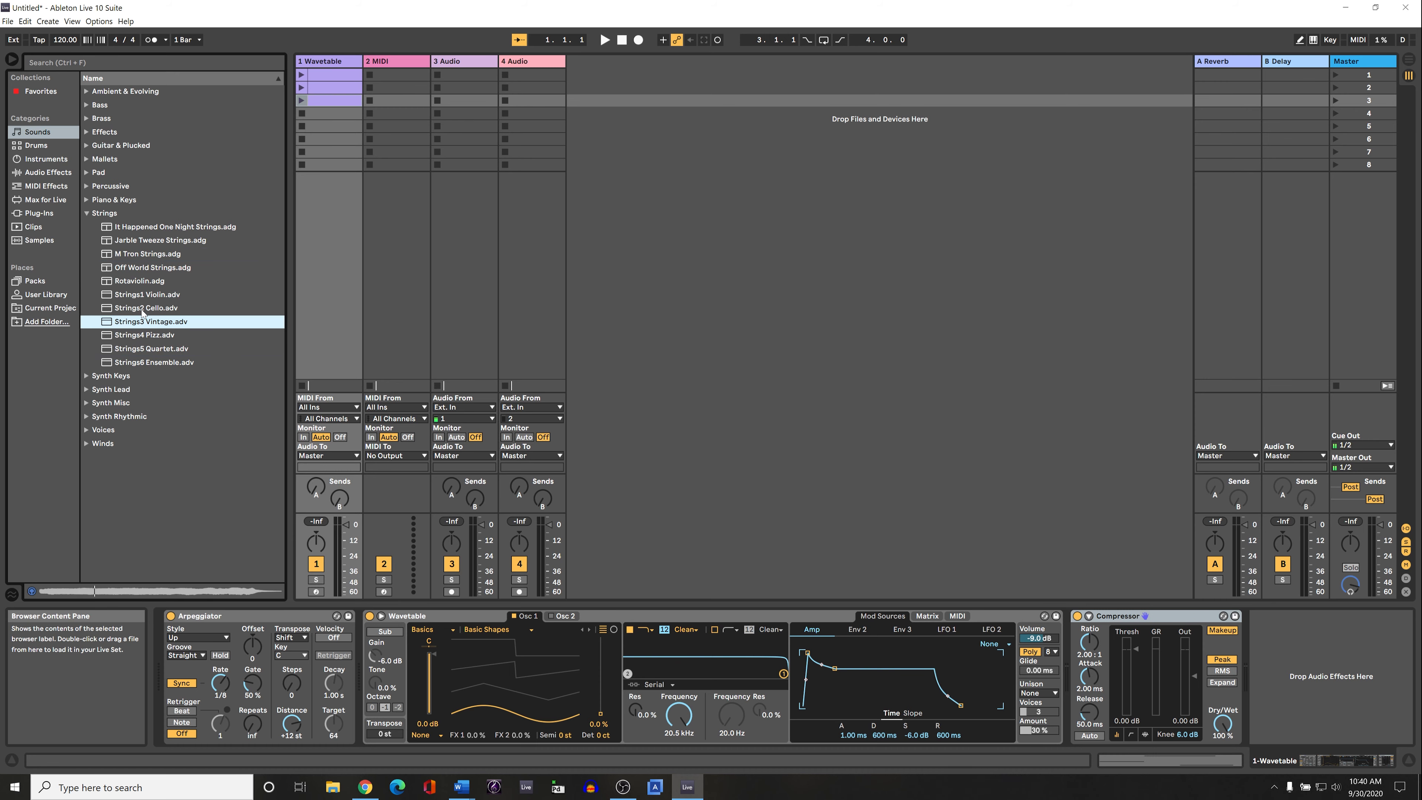
pyautogui.click(145, 308)
pyautogui.click(144, 296)
pyautogui.click(144, 282)
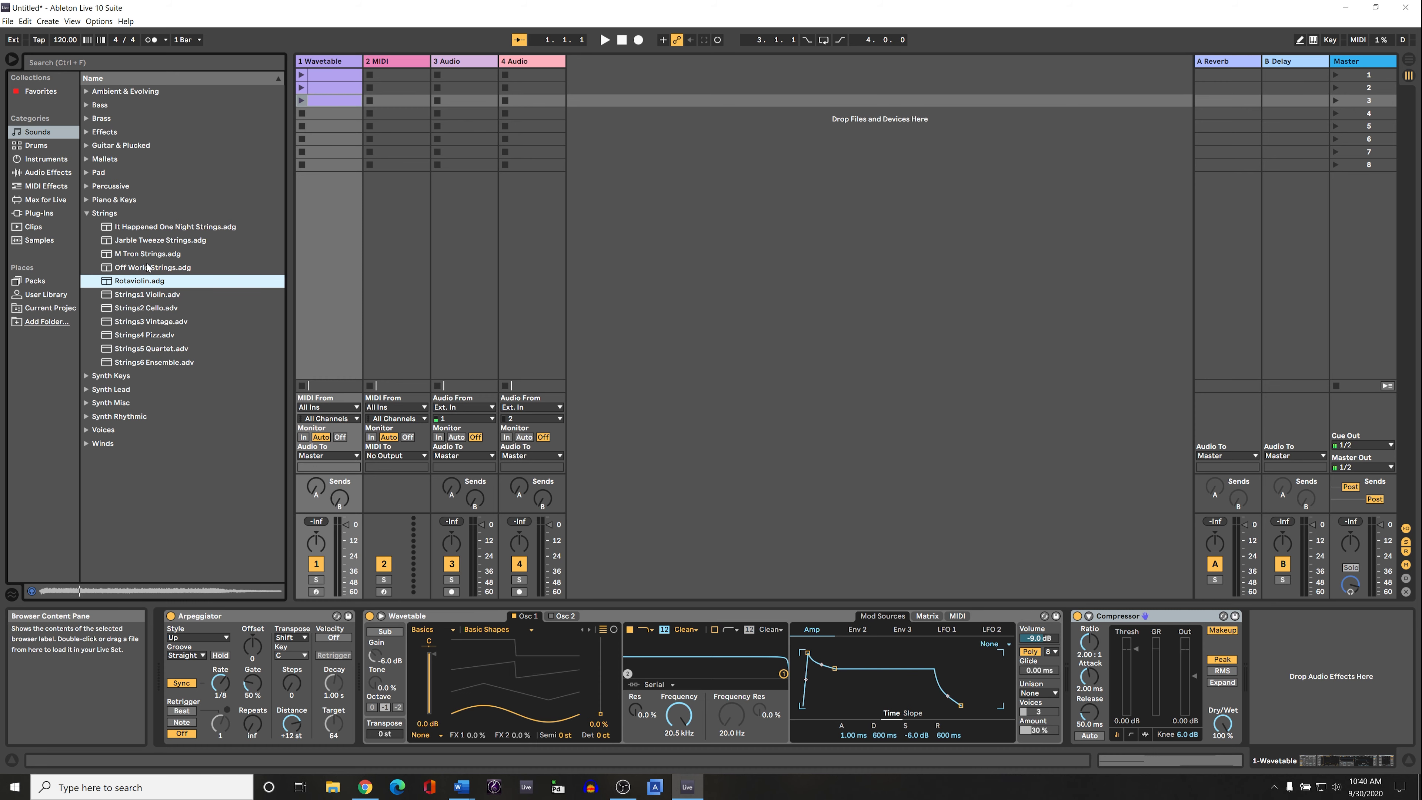
pyautogui.click(145, 269)
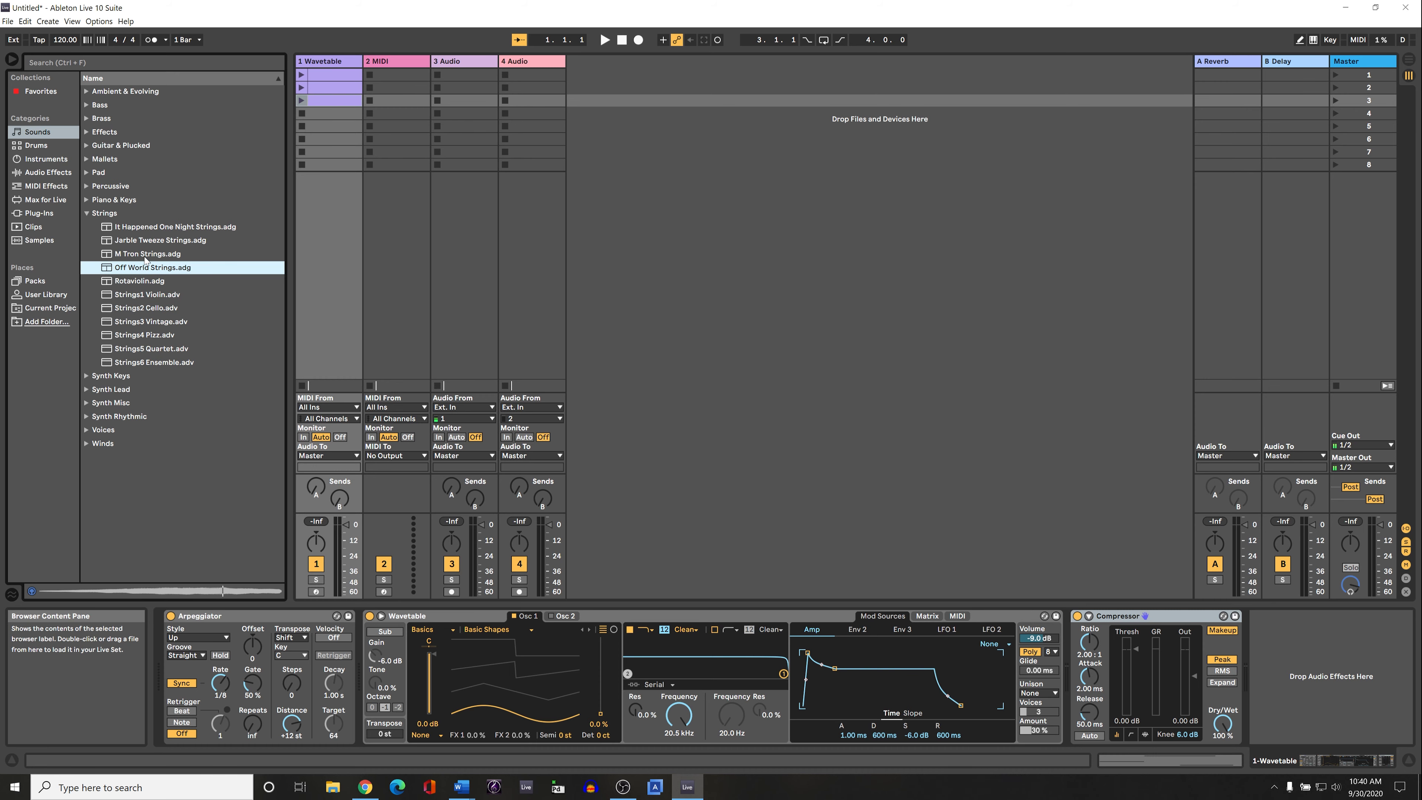
pyautogui.click(145, 254)
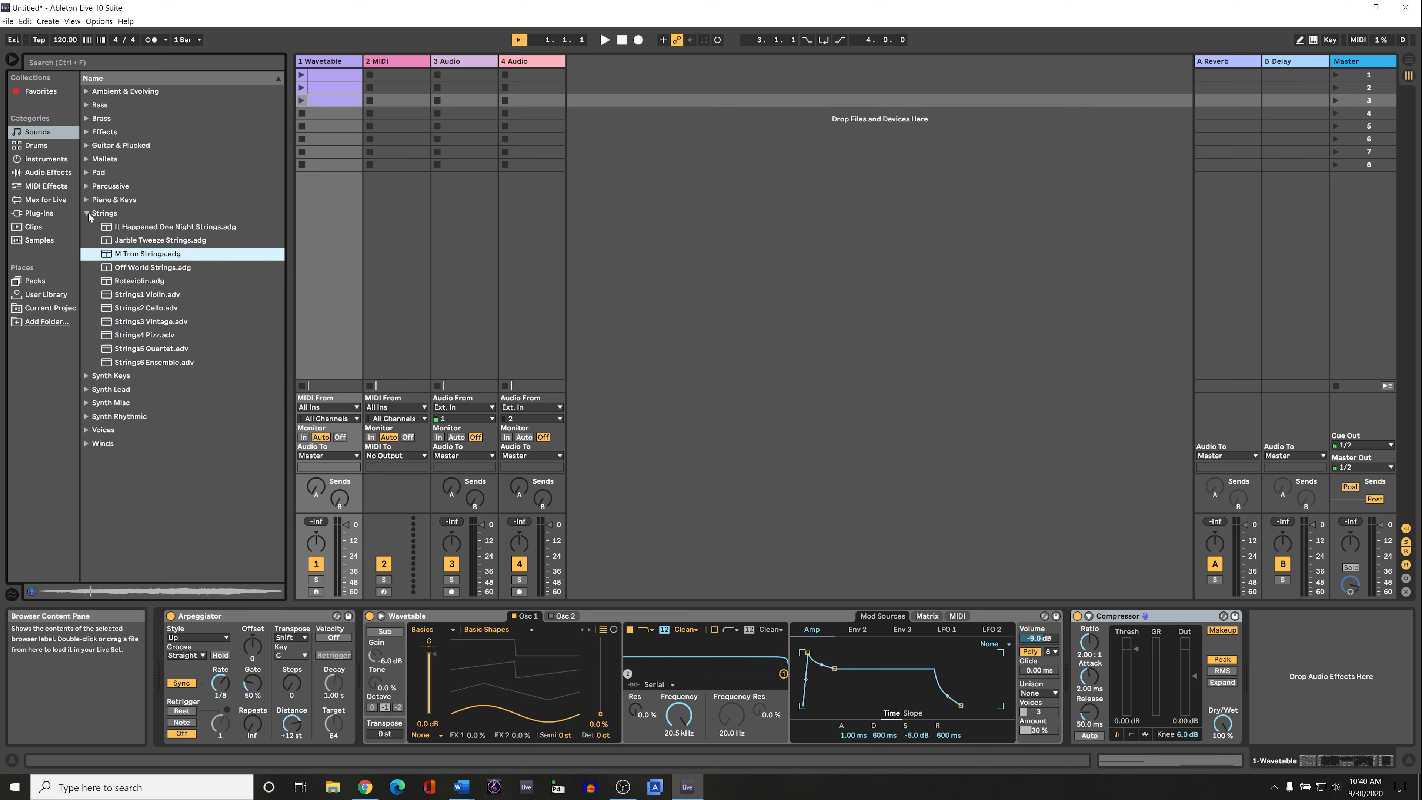
pyautogui.click(87, 214)
# - Preview the Synth Lead presets Block Minor, Buzz3 Aftertouch Noise Lead and Callibrated Solo, and collapse the folder
pyautogui.click(87, 241)
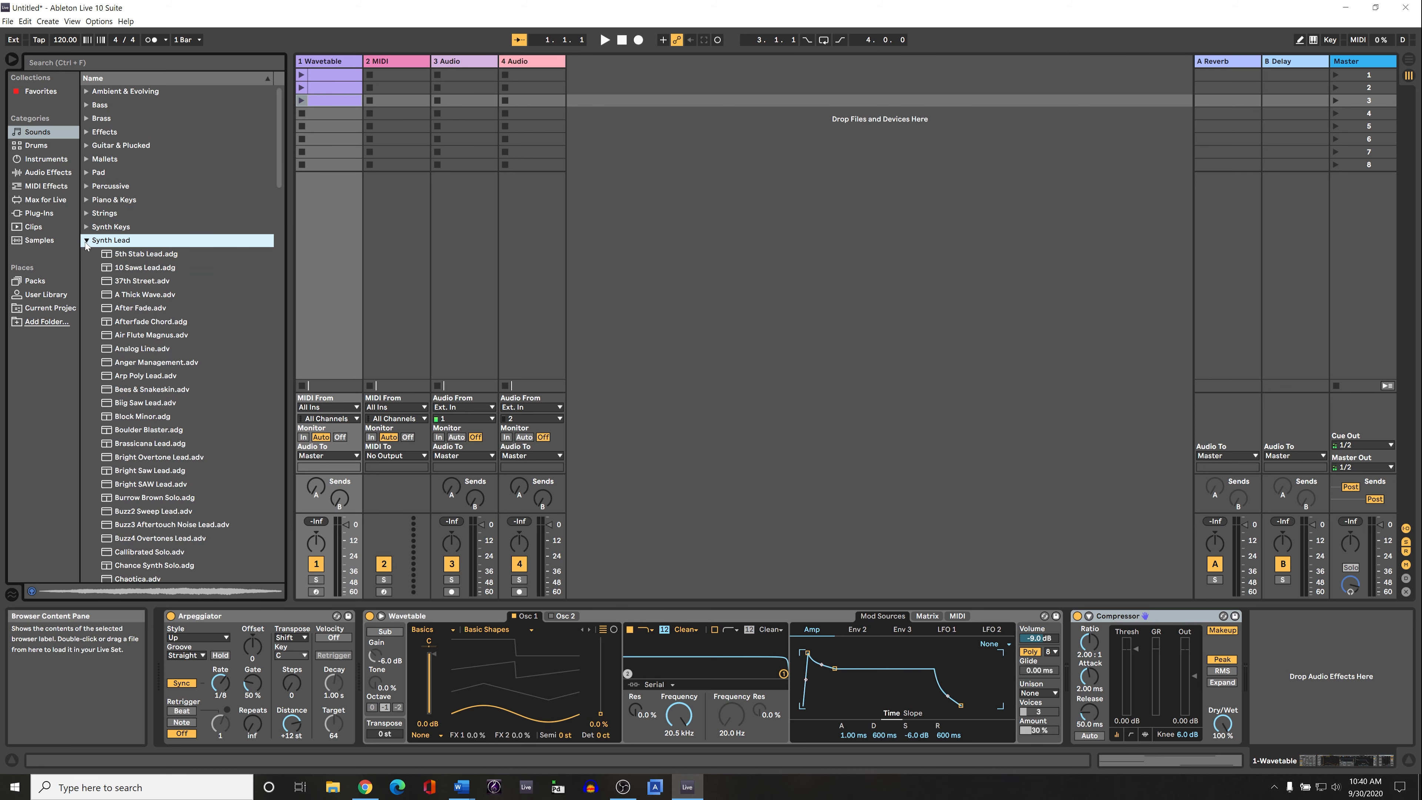
pyautogui.click(146, 419)
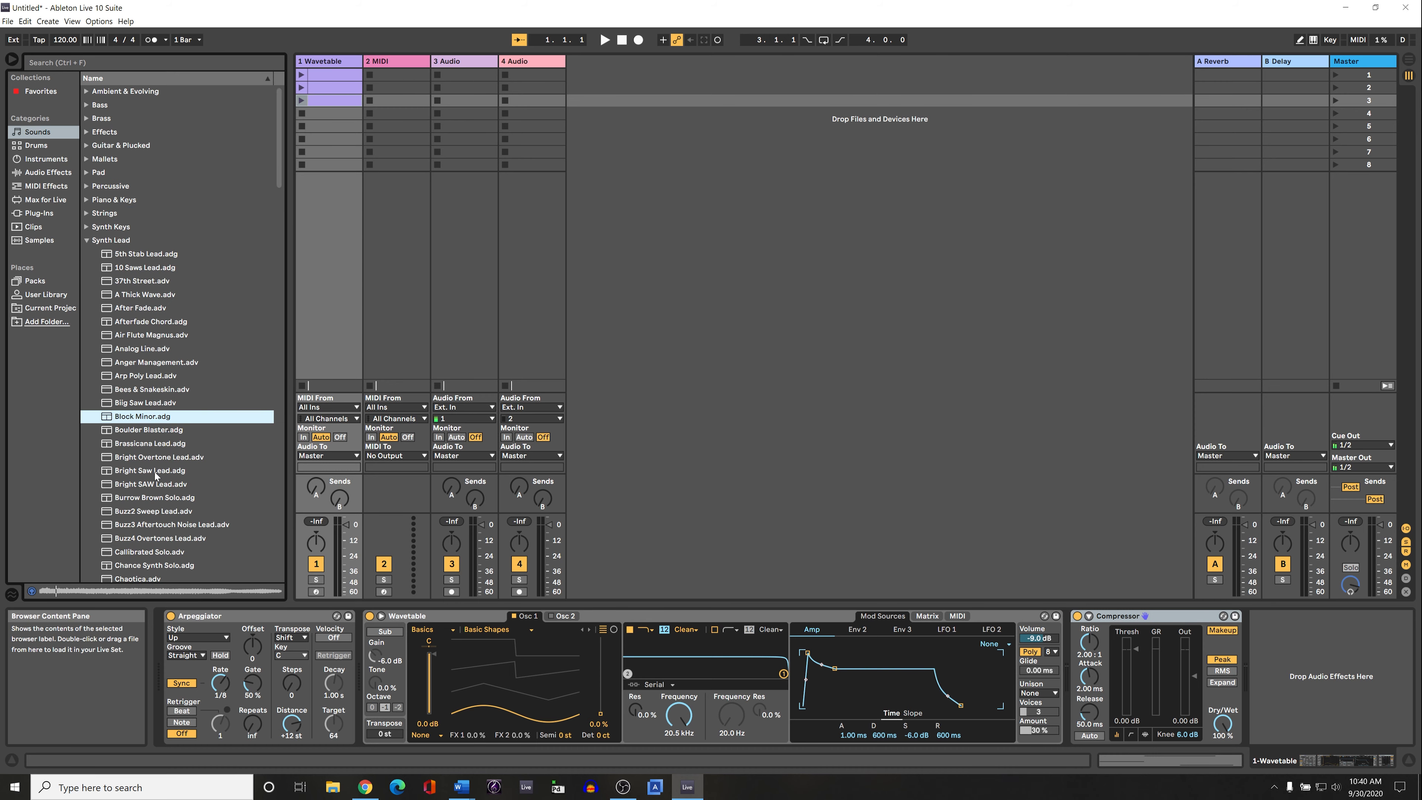
pyautogui.click(155, 525)
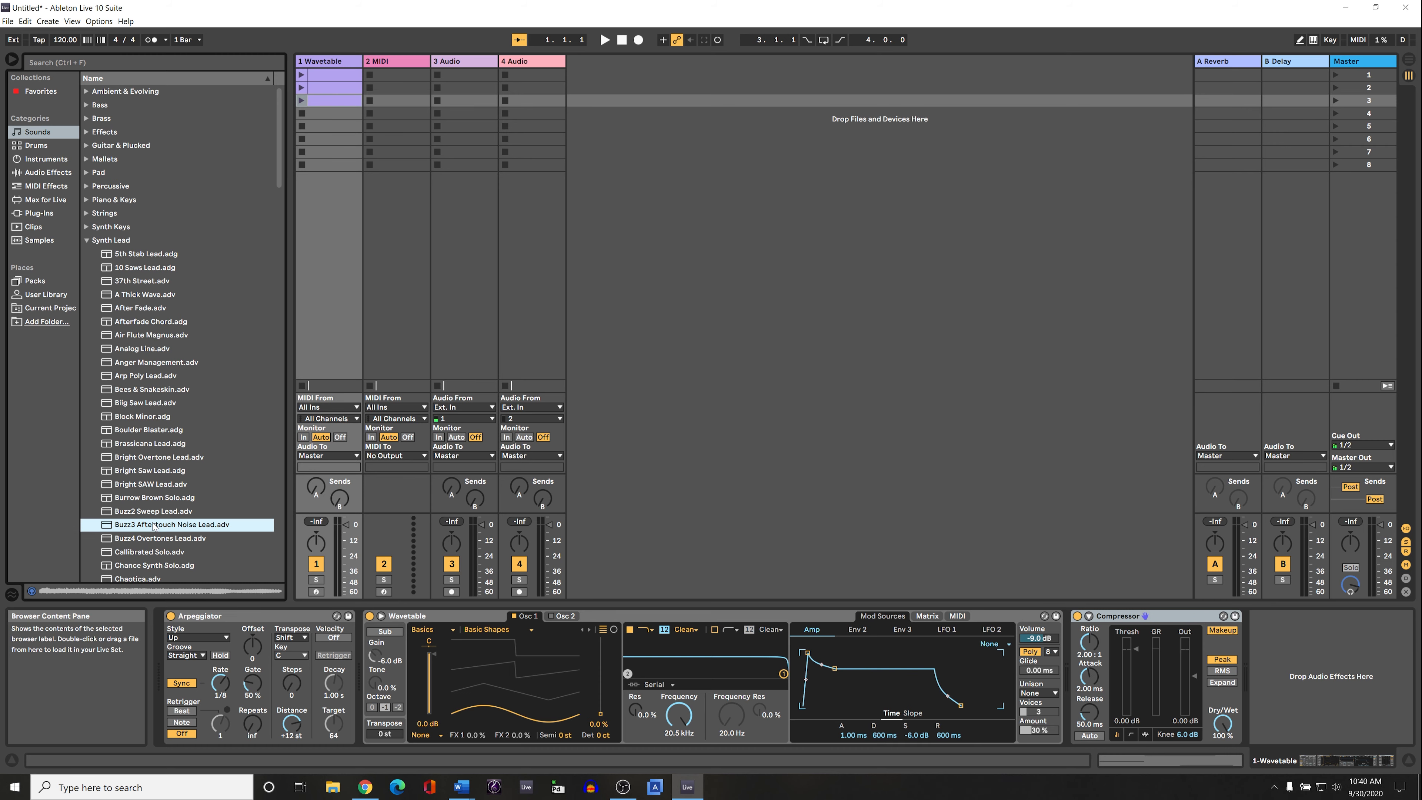
pyautogui.click(170, 552)
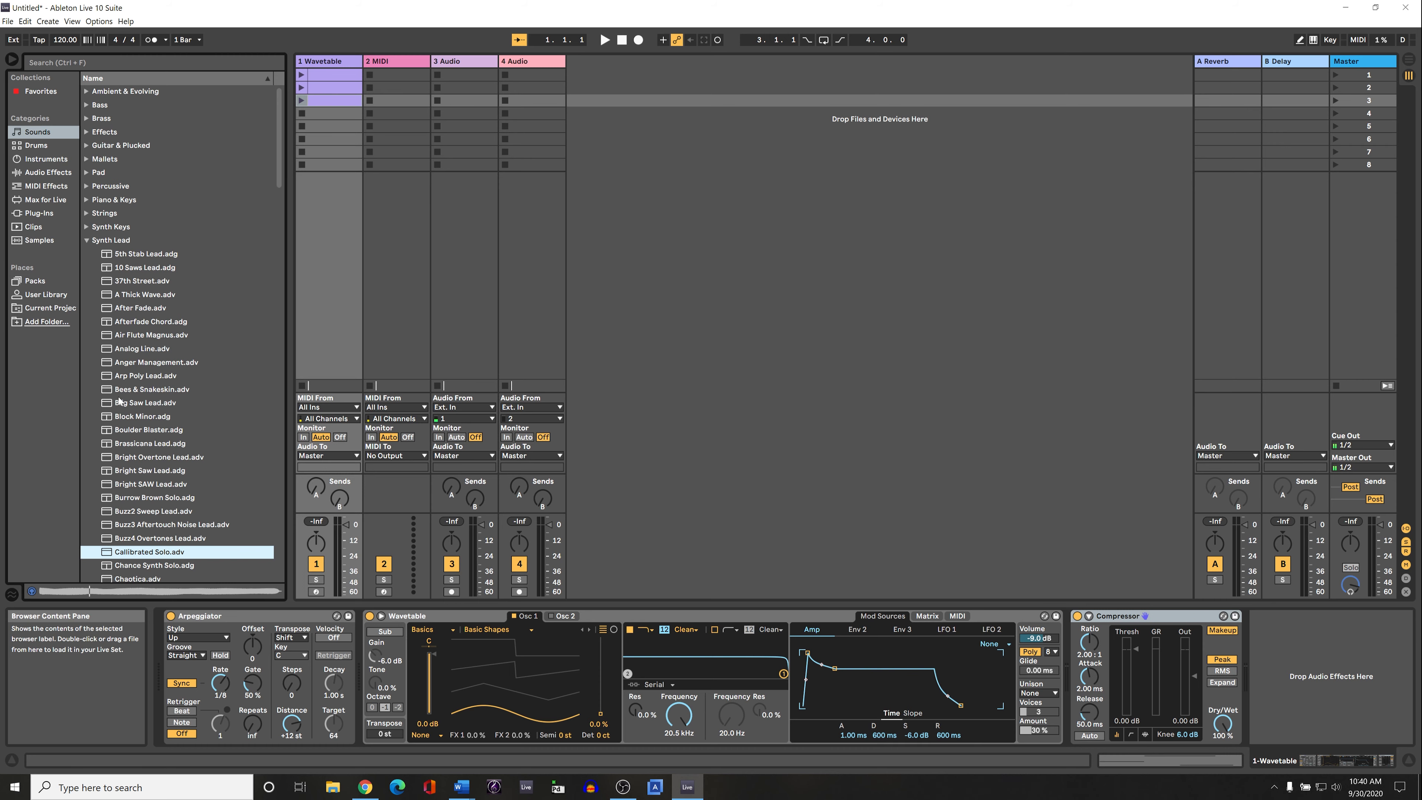
pyautogui.click(88, 241)
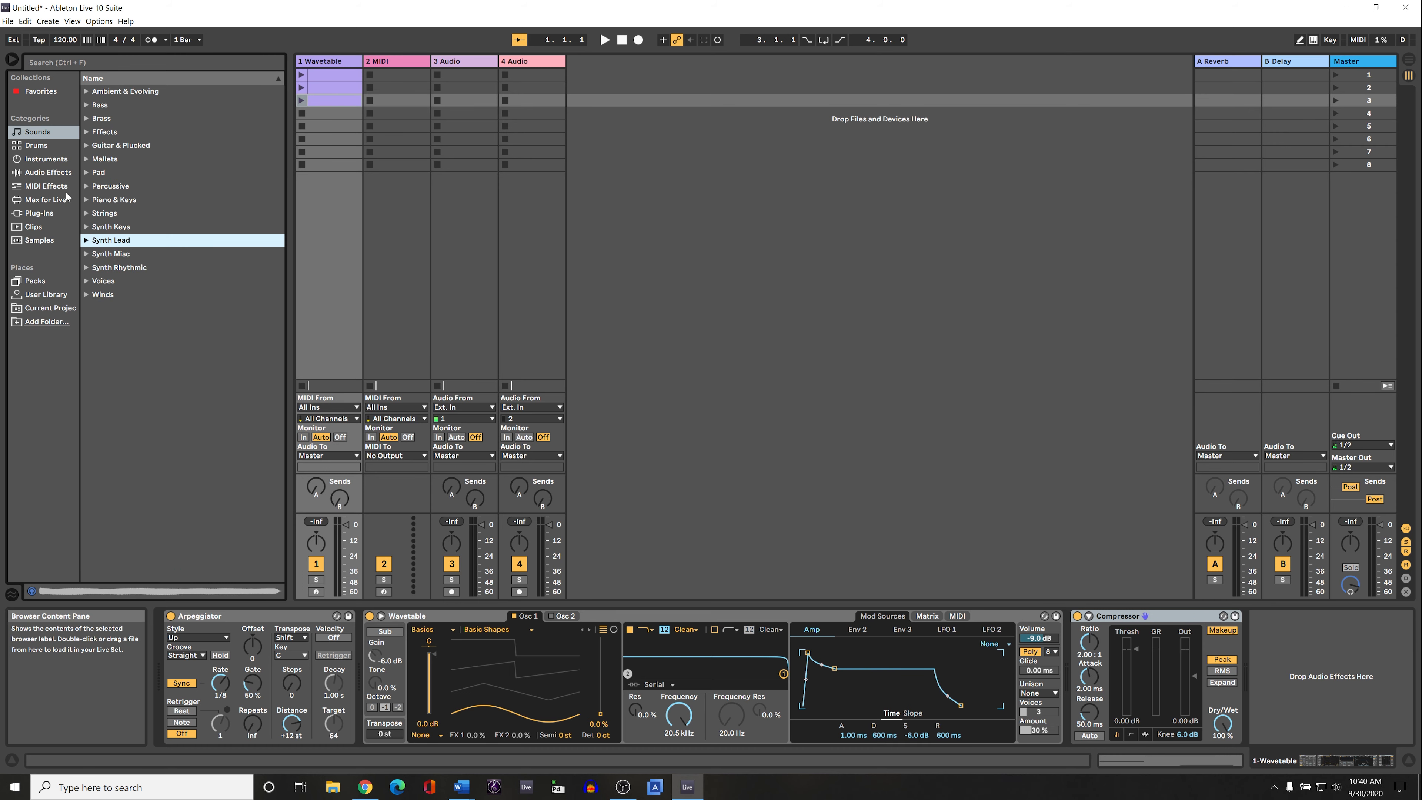
# - Show the Drums category and preview kits near the end of the list, including Percussion Core Kit
pyautogui.click(36, 146)
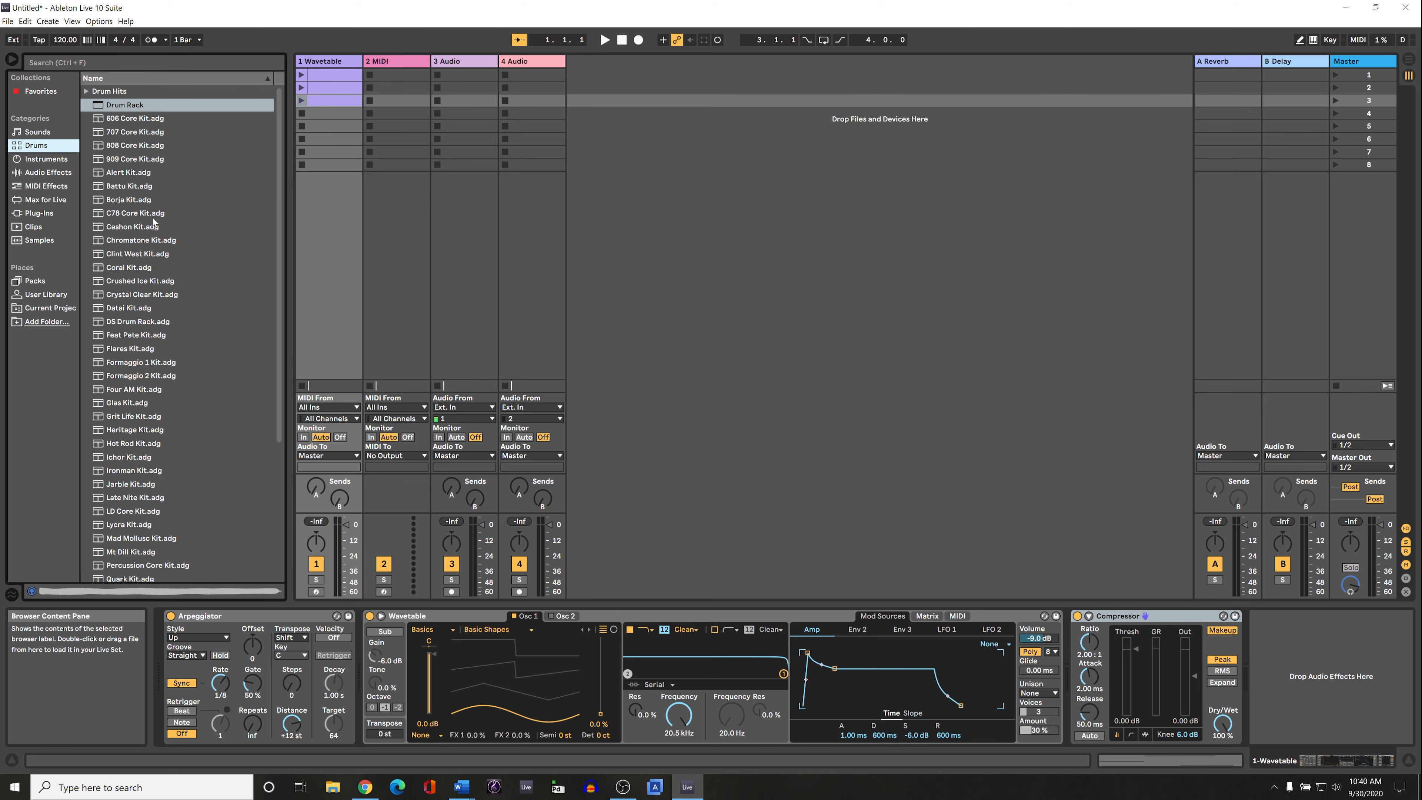
pyautogui.scroll(-5, 125, 224)
pyautogui.click(141, 335)
pyautogui.click(141, 372)
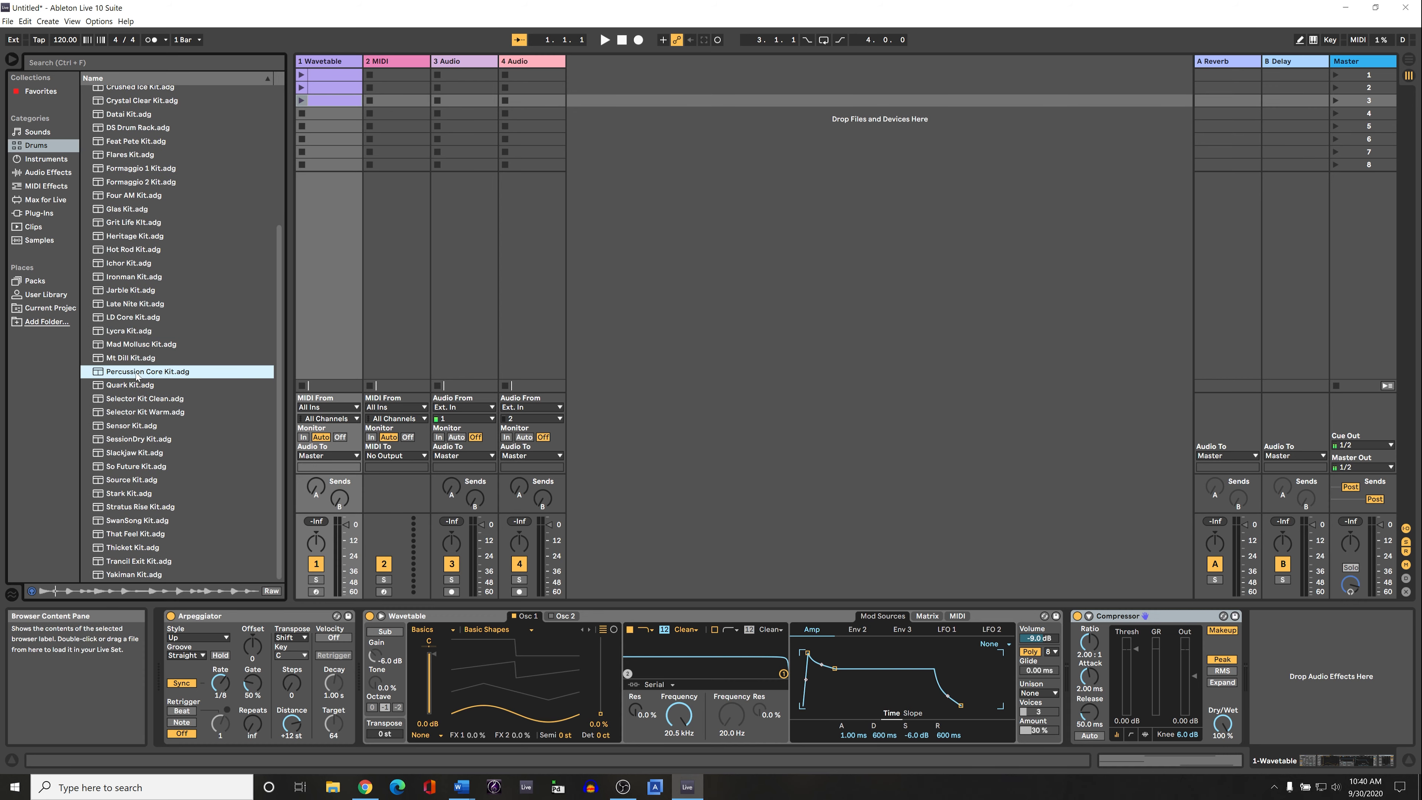
pyautogui.scroll(4, 137, 337)
pyautogui.scroll(1, 136, 330)
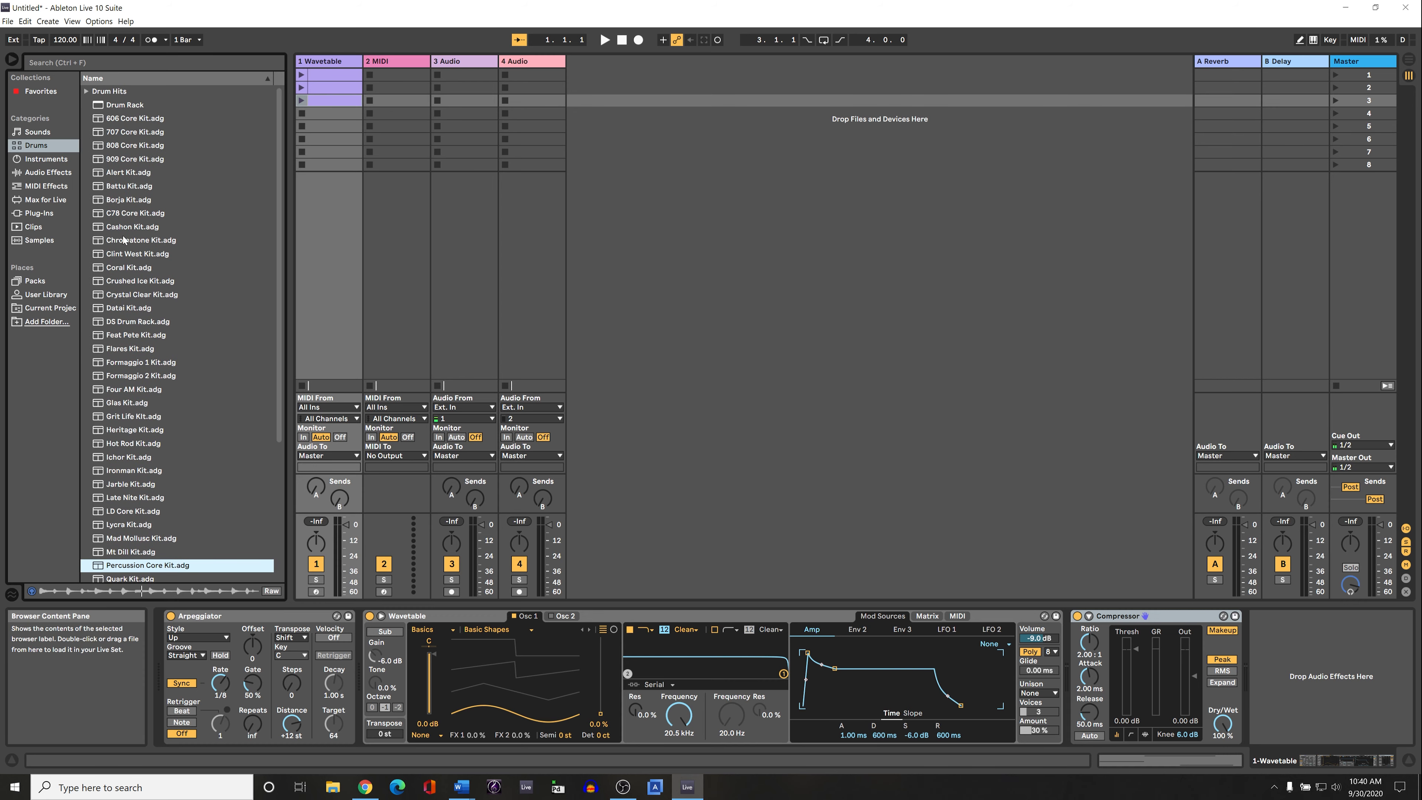
# - Preview the 909, 808 and 707 Core Kits, Battu Kit, Clint West Kit and DS Drum Rack
pyautogui.click(127, 160)
pyautogui.click(127, 146)
pyautogui.click(125, 134)
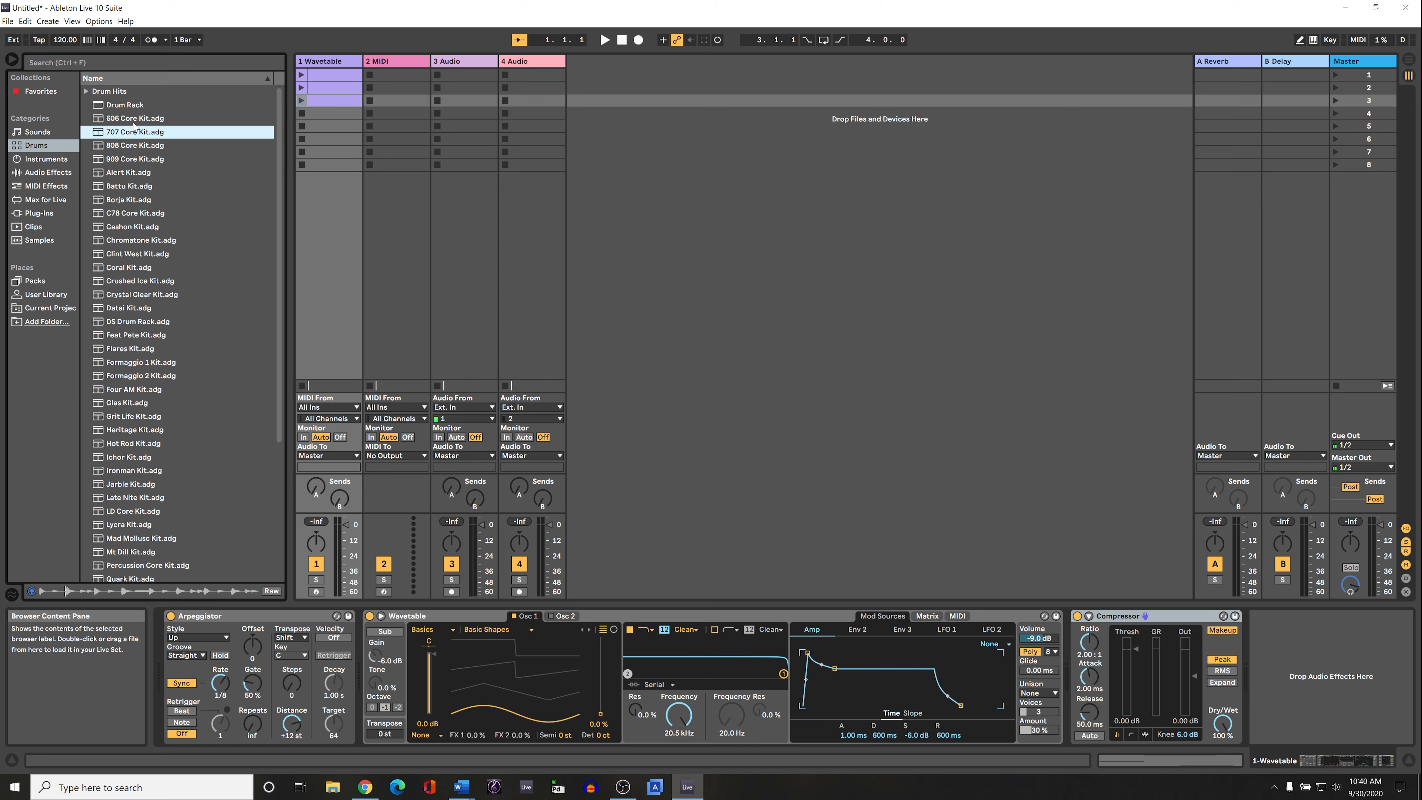
pyautogui.click(130, 147)
pyautogui.click(129, 187)
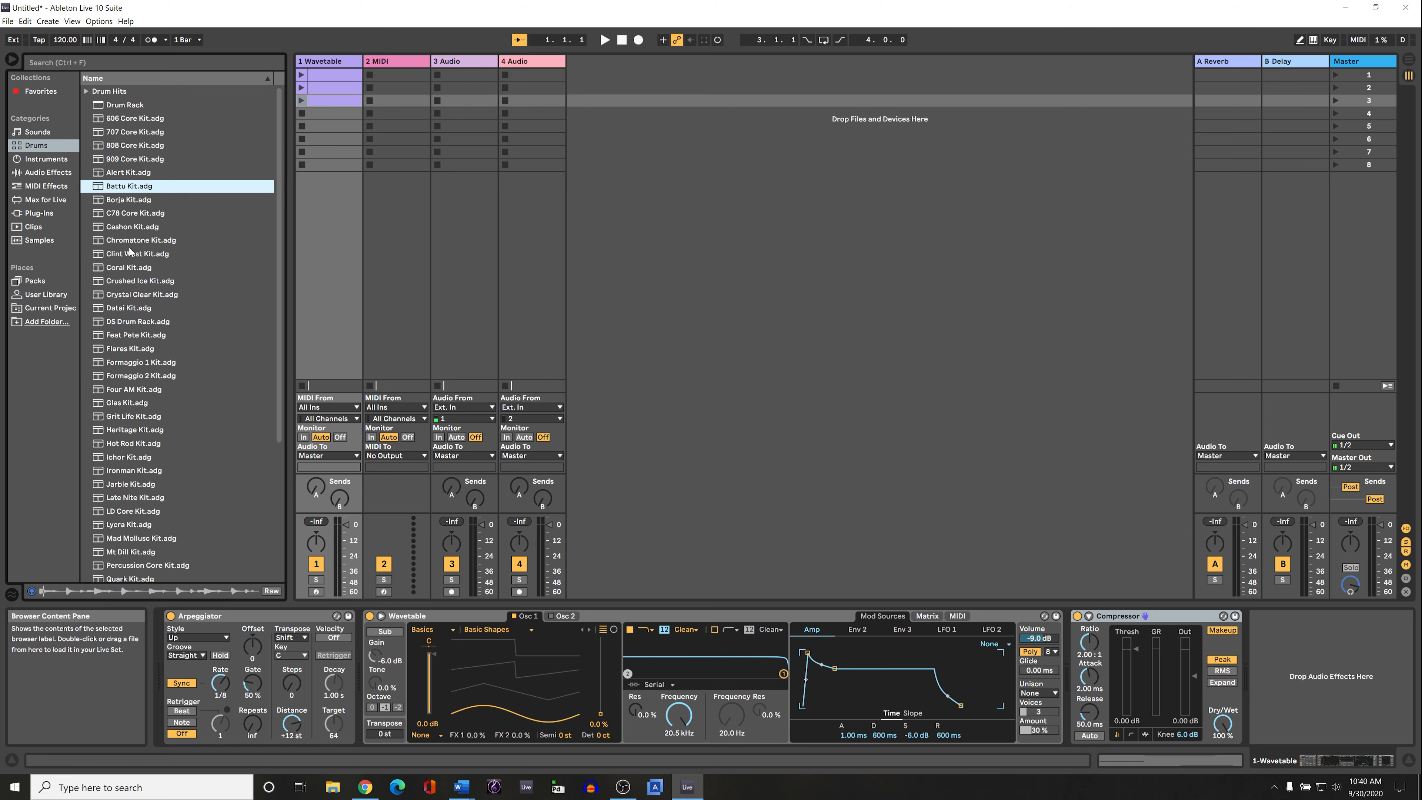
pyautogui.click(131, 254)
pyautogui.click(134, 322)
# - Preview the Mad Mollusc, Yakiman, So Future, Mt Dill and Lycra drum kits
pyautogui.scroll(-5, 140, 358)
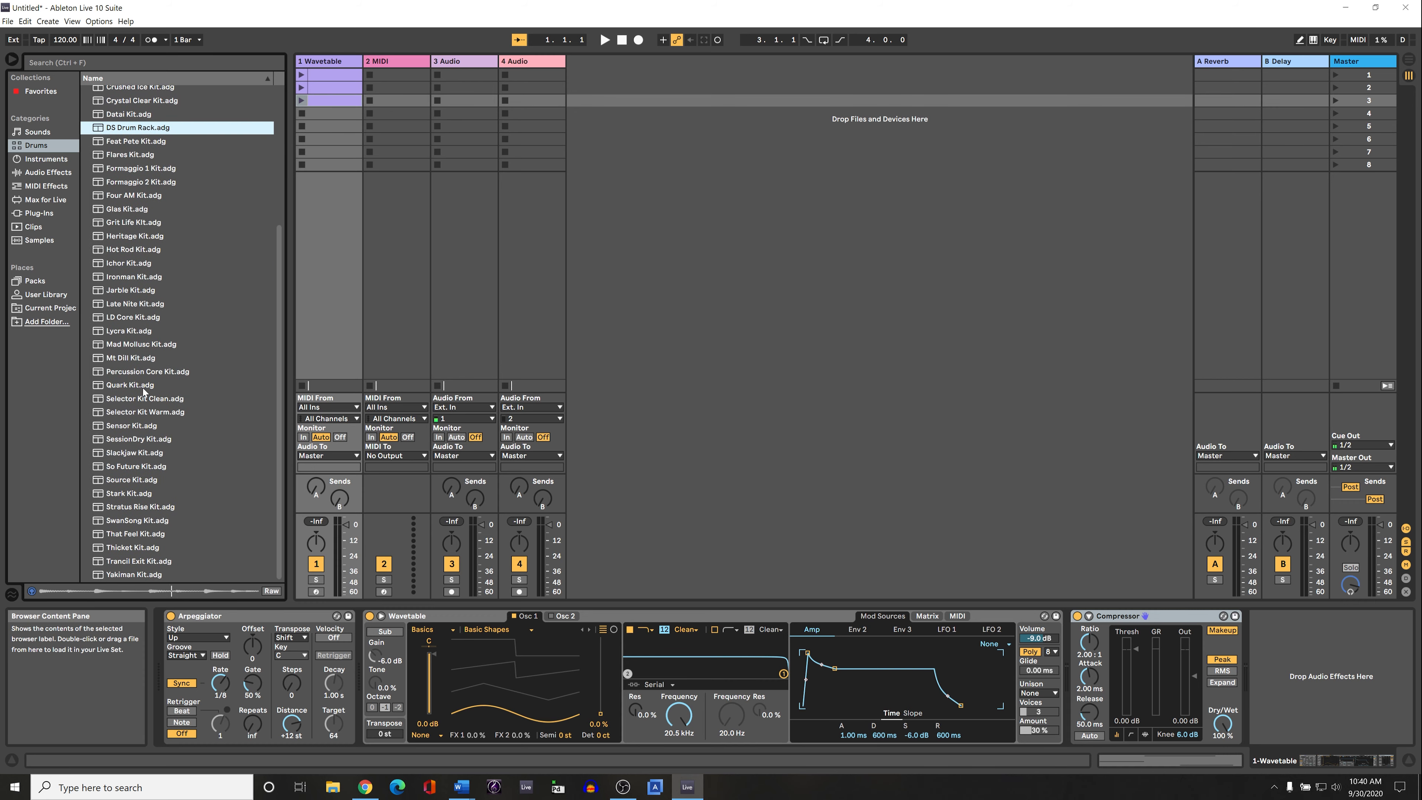
pyautogui.click(139, 343)
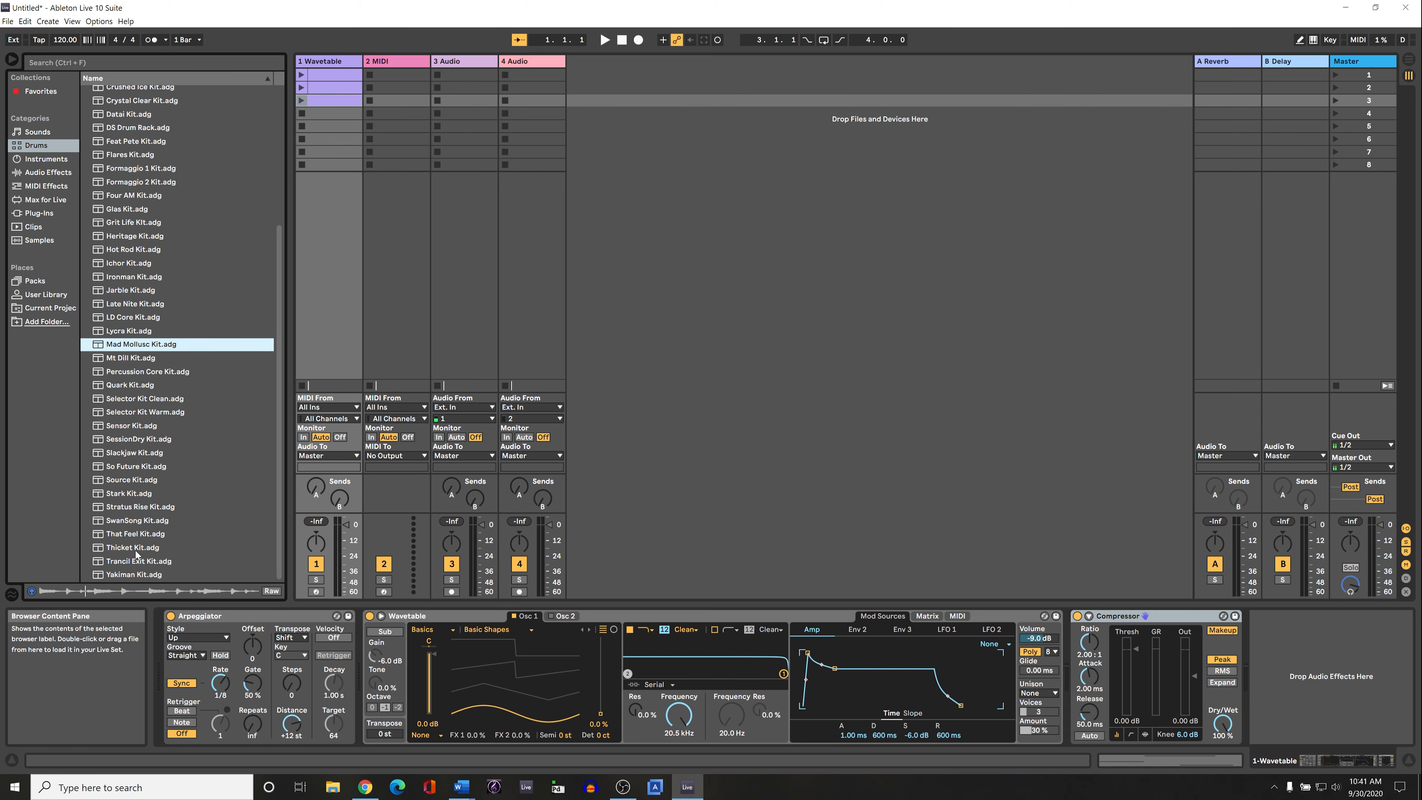
pyautogui.click(130, 575)
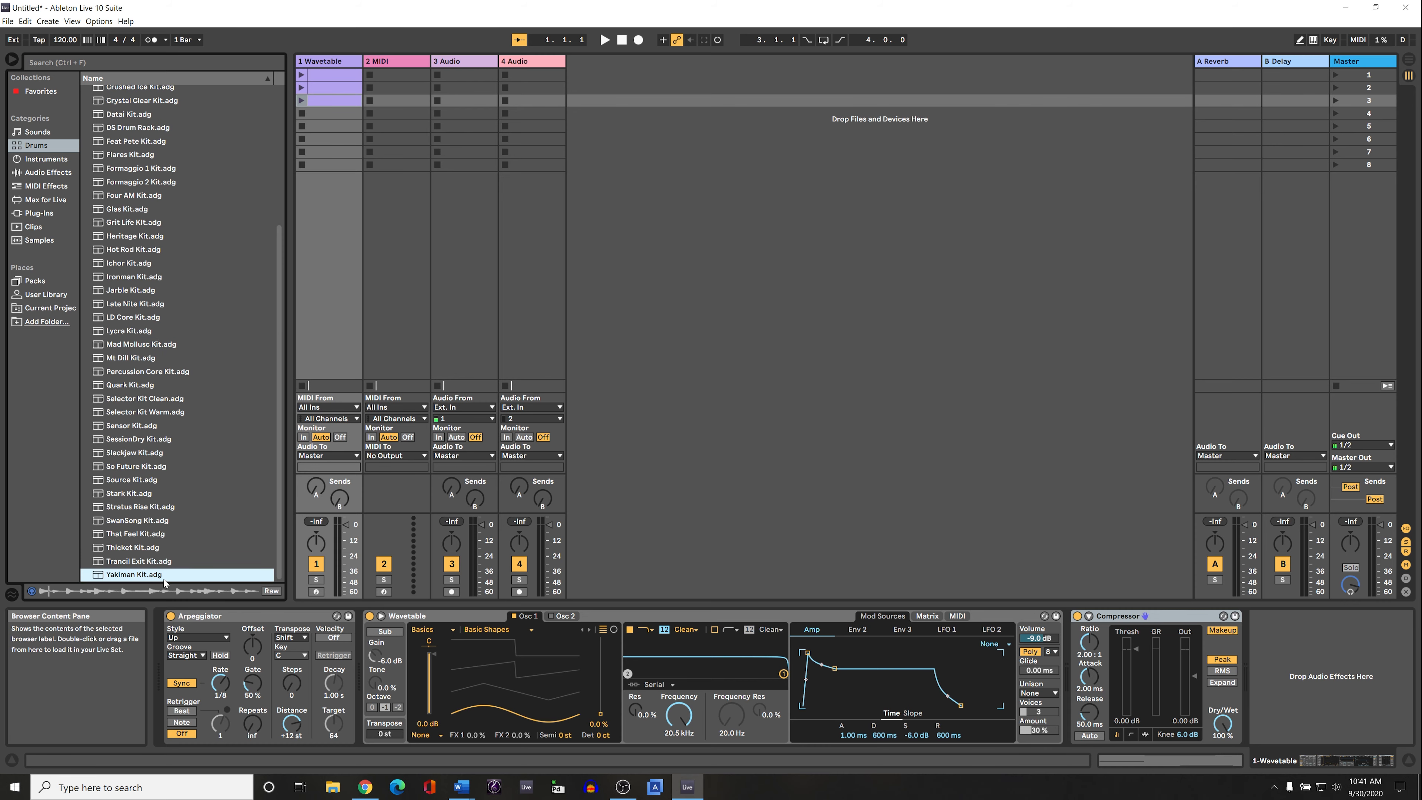
pyautogui.click(137, 467)
pyautogui.click(134, 357)
pyautogui.click(131, 331)
# - Load an empty Drum Rack onto the 2 MIDI track
pyautogui.scroll(1, 139, 296)
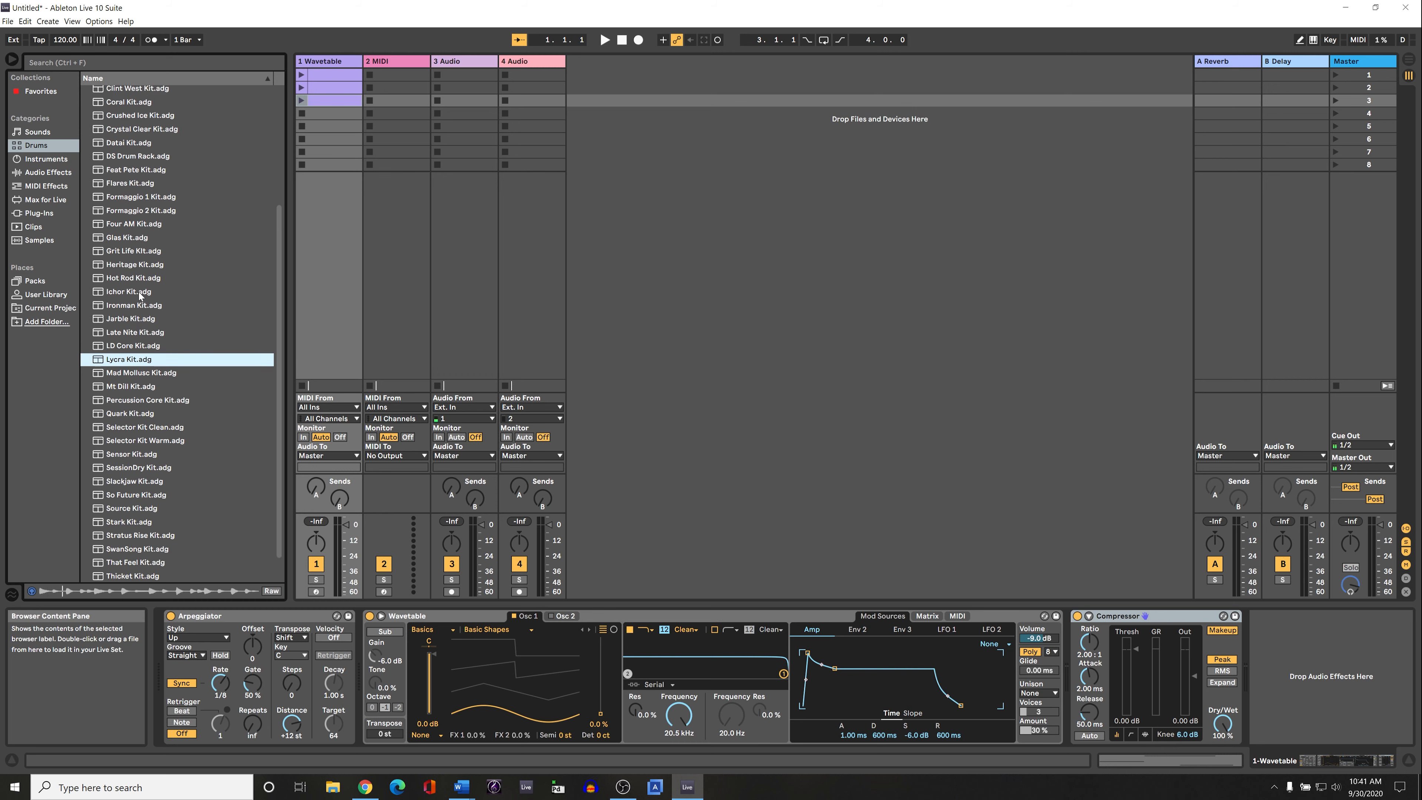
pyautogui.scroll(6, 140, 296)
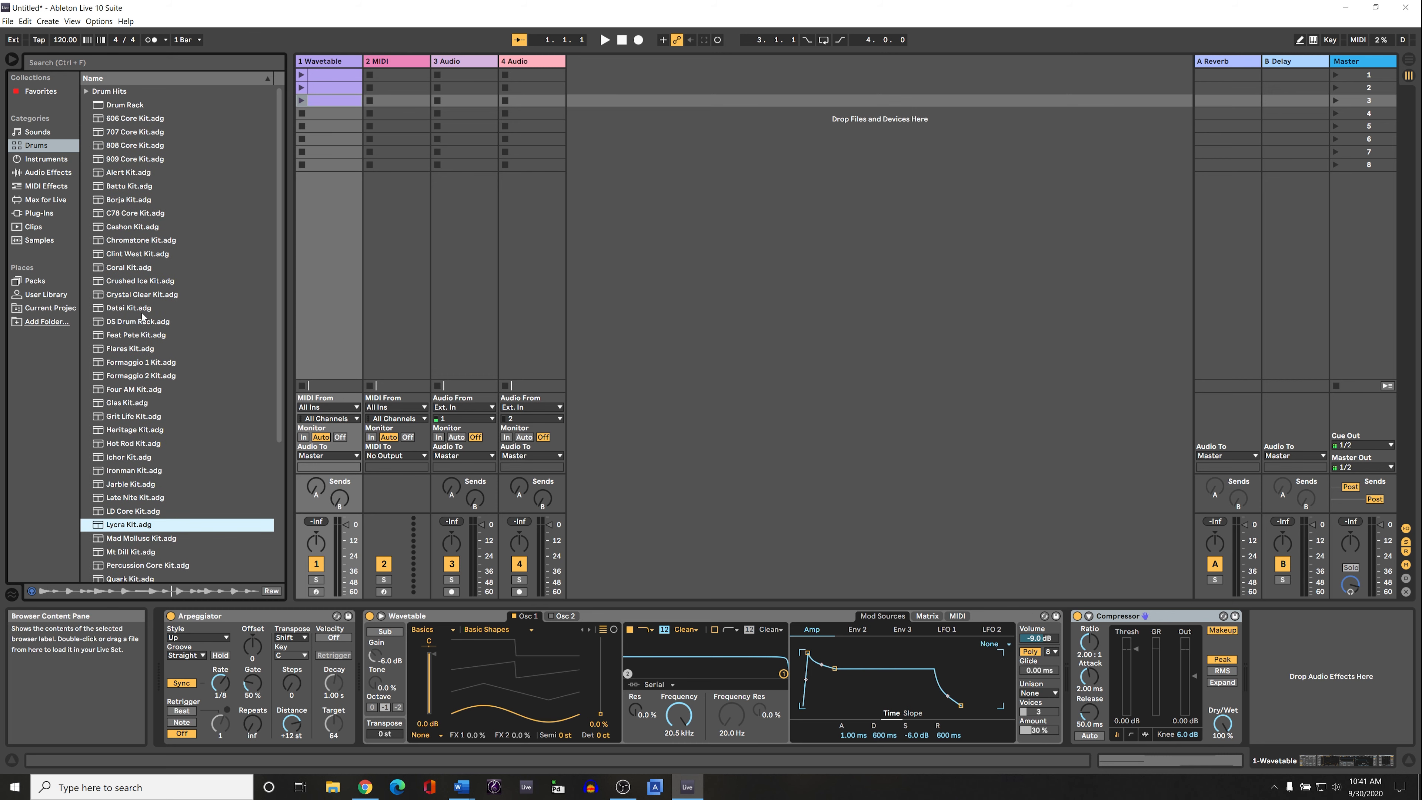
pyautogui.click(123, 105)
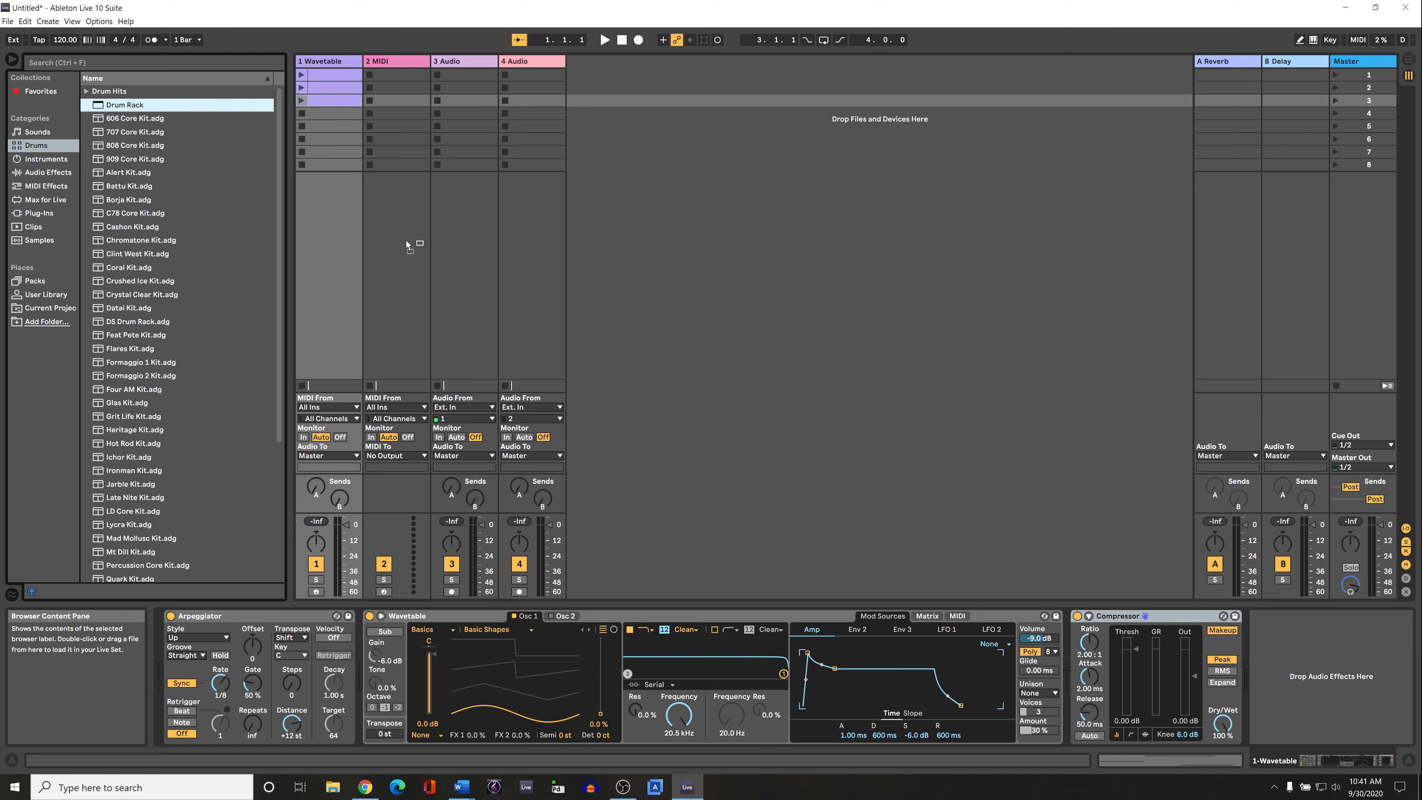
pyautogui.moveTo(407, 245); pyautogui.dragTo(406, 240)
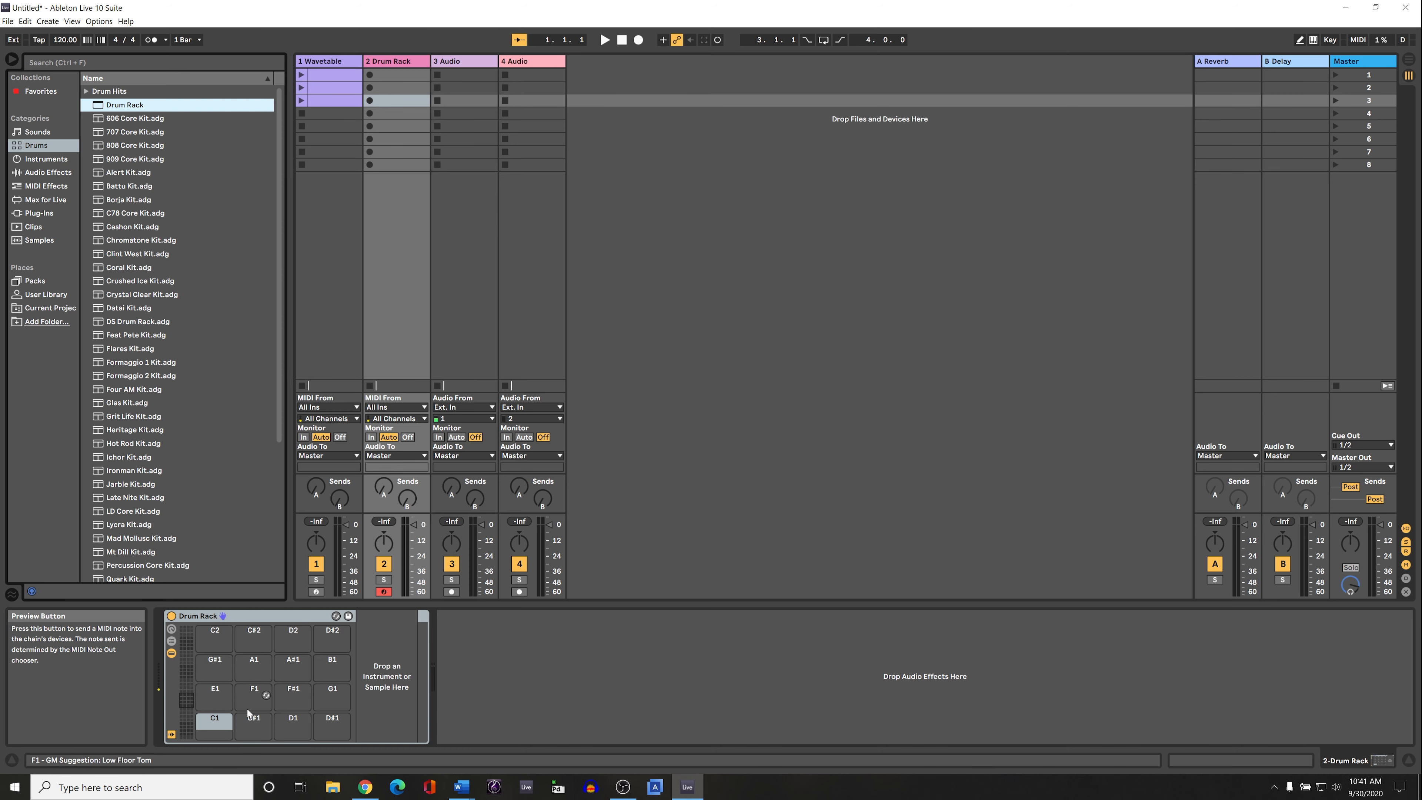
# - Show the Instruments category and go through its devices one by one from Analog to Wavetable
pyautogui.click(45, 161)
pyautogui.click(109, 286)
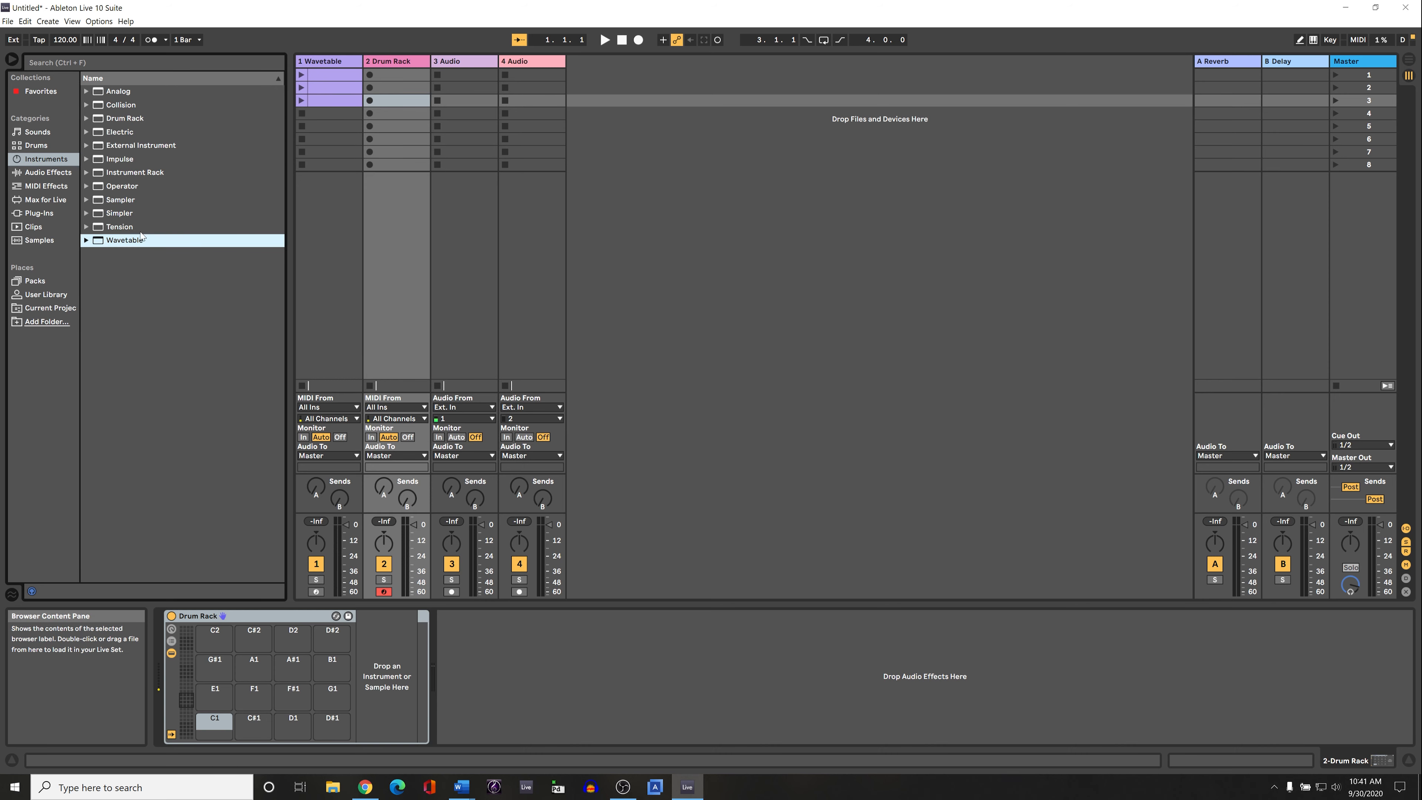
pyautogui.click(118, 93)
pyautogui.click(119, 106)
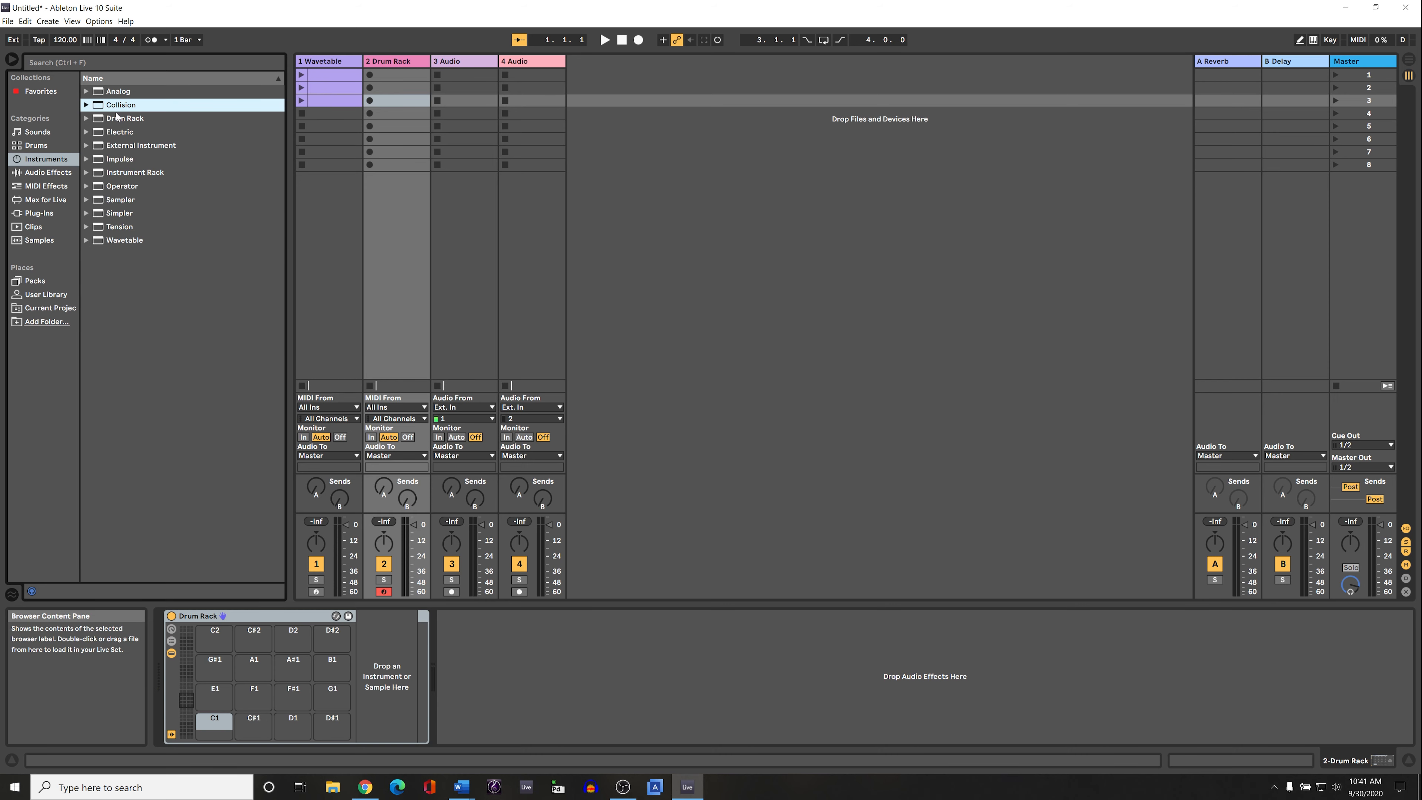
pyautogui.click(119, 119)
pyautogui.click(118, 132)
pyautogui.click(120, 147)
pyautogui.click(121, 160)
pyautogui.click(122, 173)
pyautogui.click(122, 187)
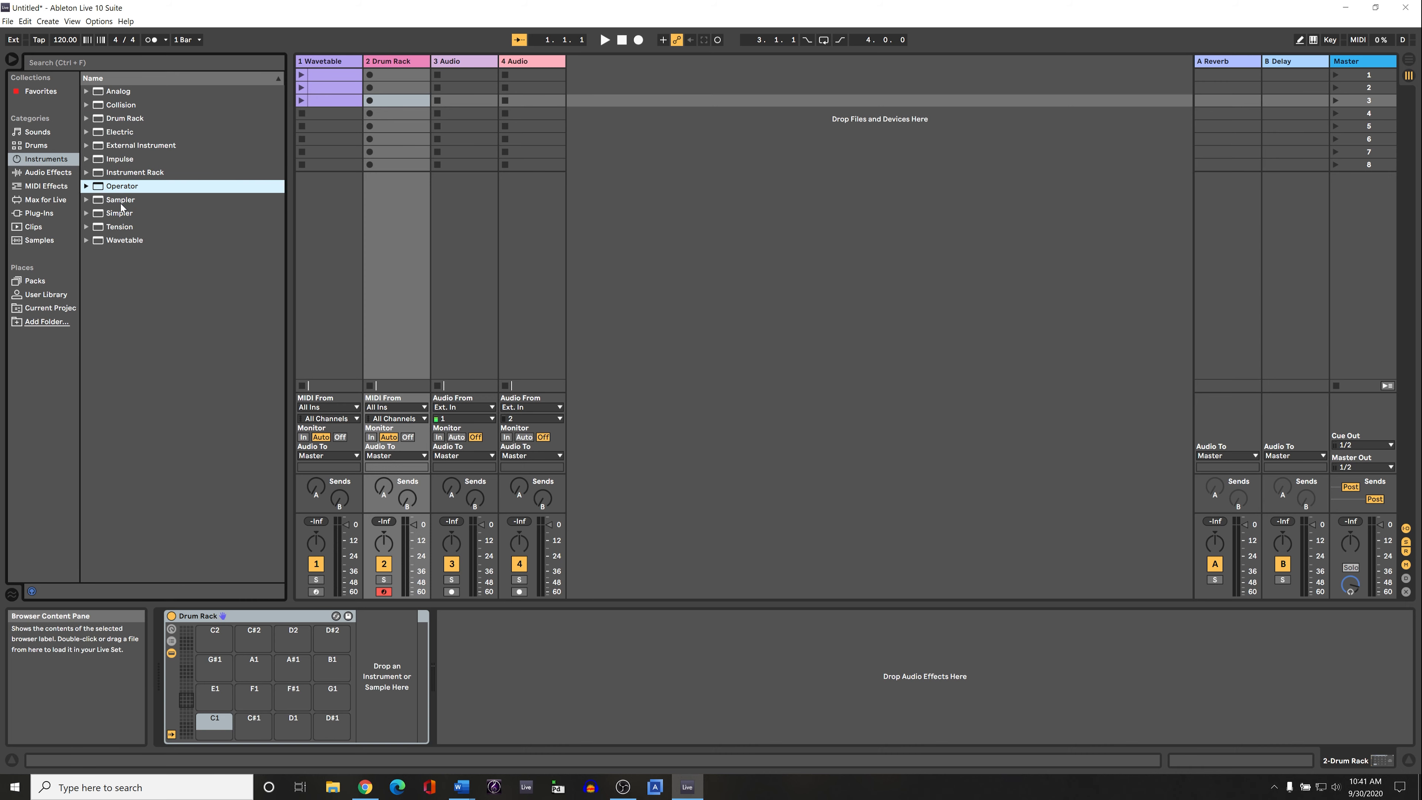
pyautogui.click(123, 200)
pyautogui.click(122, 214)
pyautogui.click(121, 228)
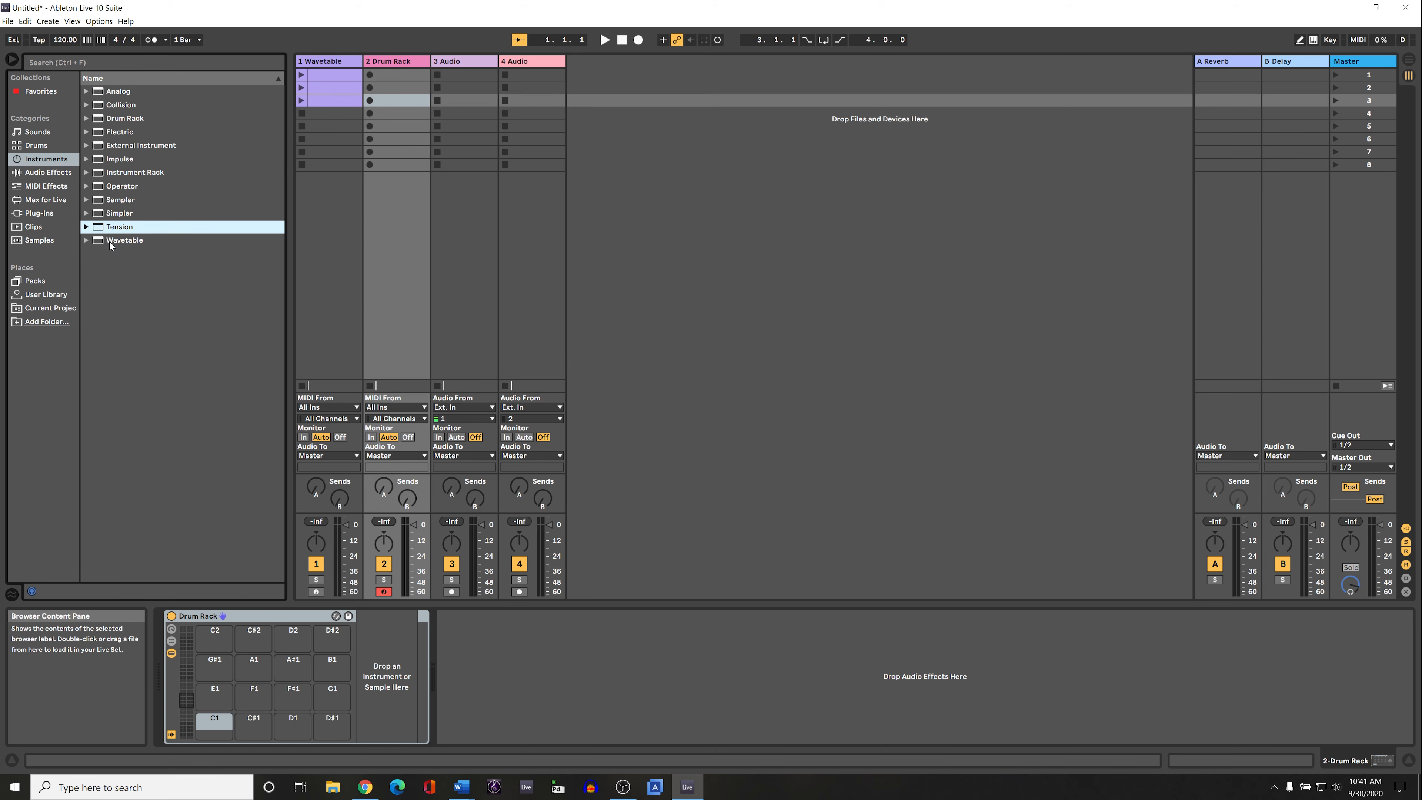
pyautogui.click(119, 241)
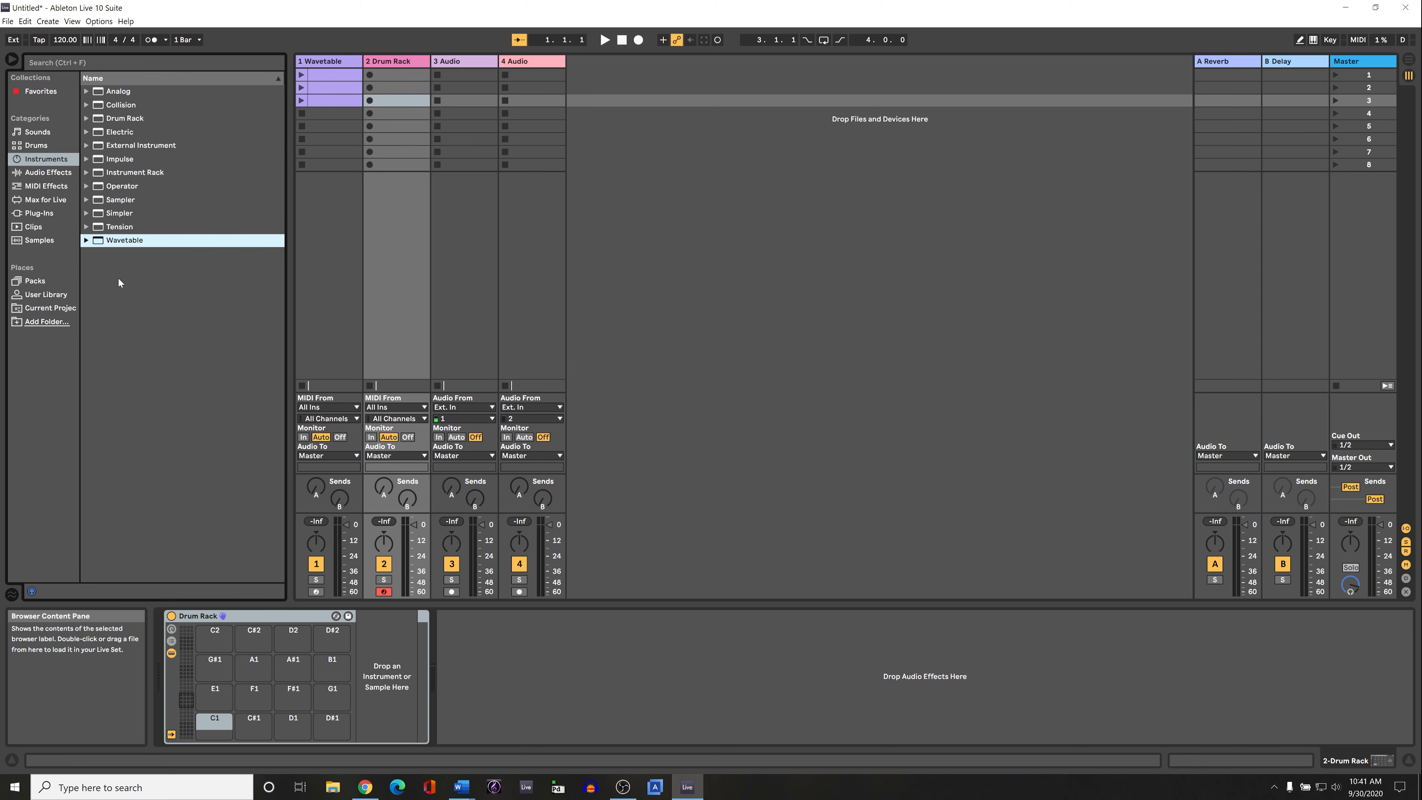
# - Point out Analog, Wavetable and Instrument Rack in the instrument list by selecting each in turn
pyautogui.click(115, 94)
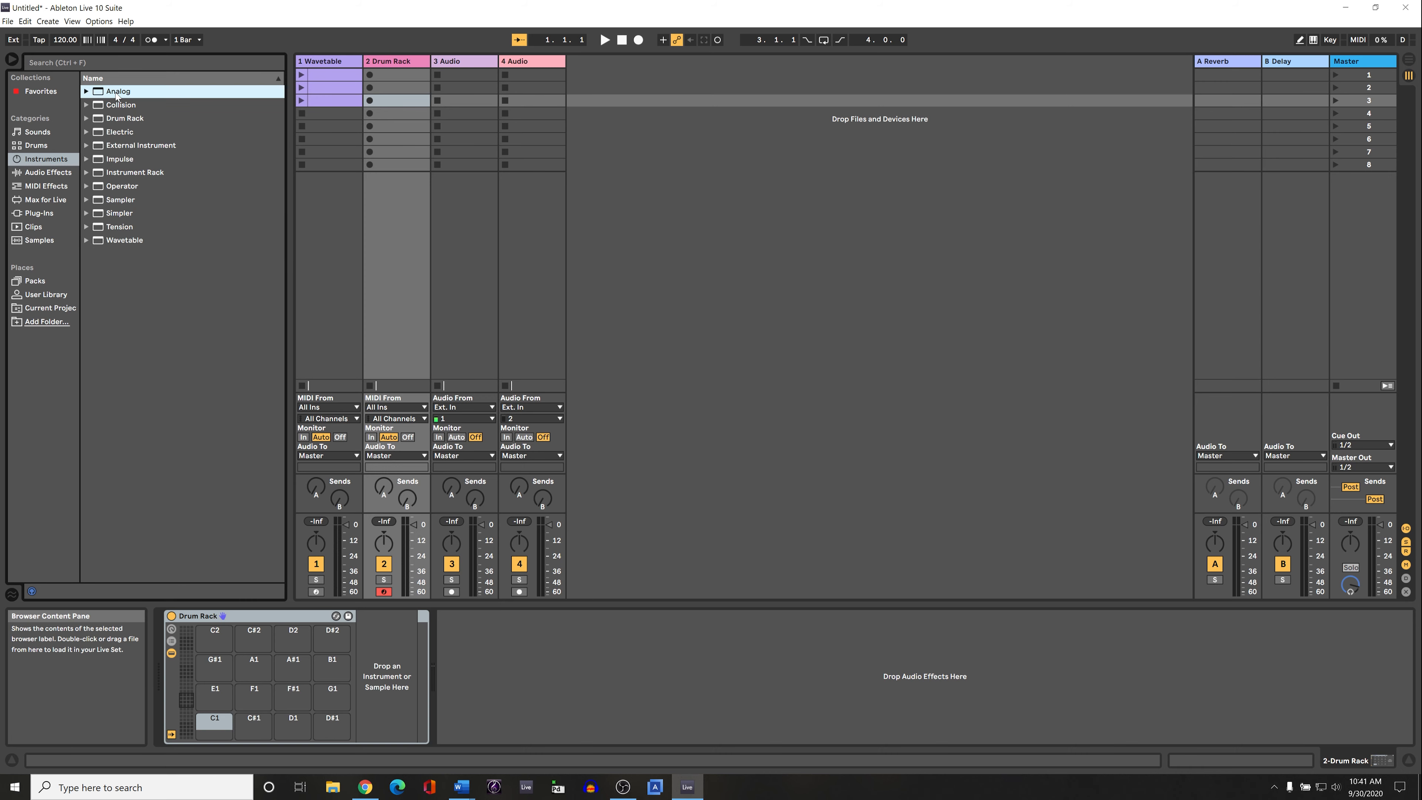
pyautogui.click(136, 240)
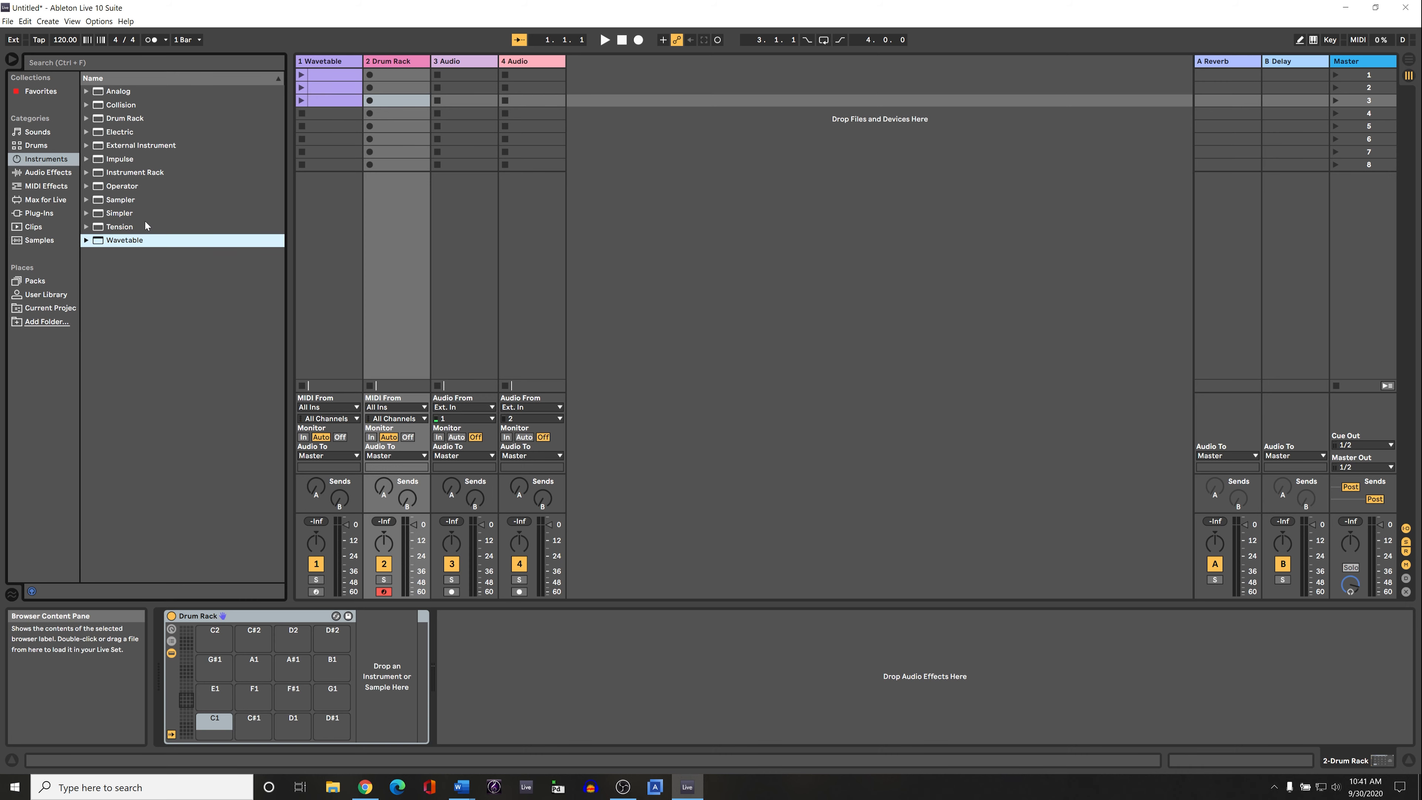
pyautogui.click(120, 172)
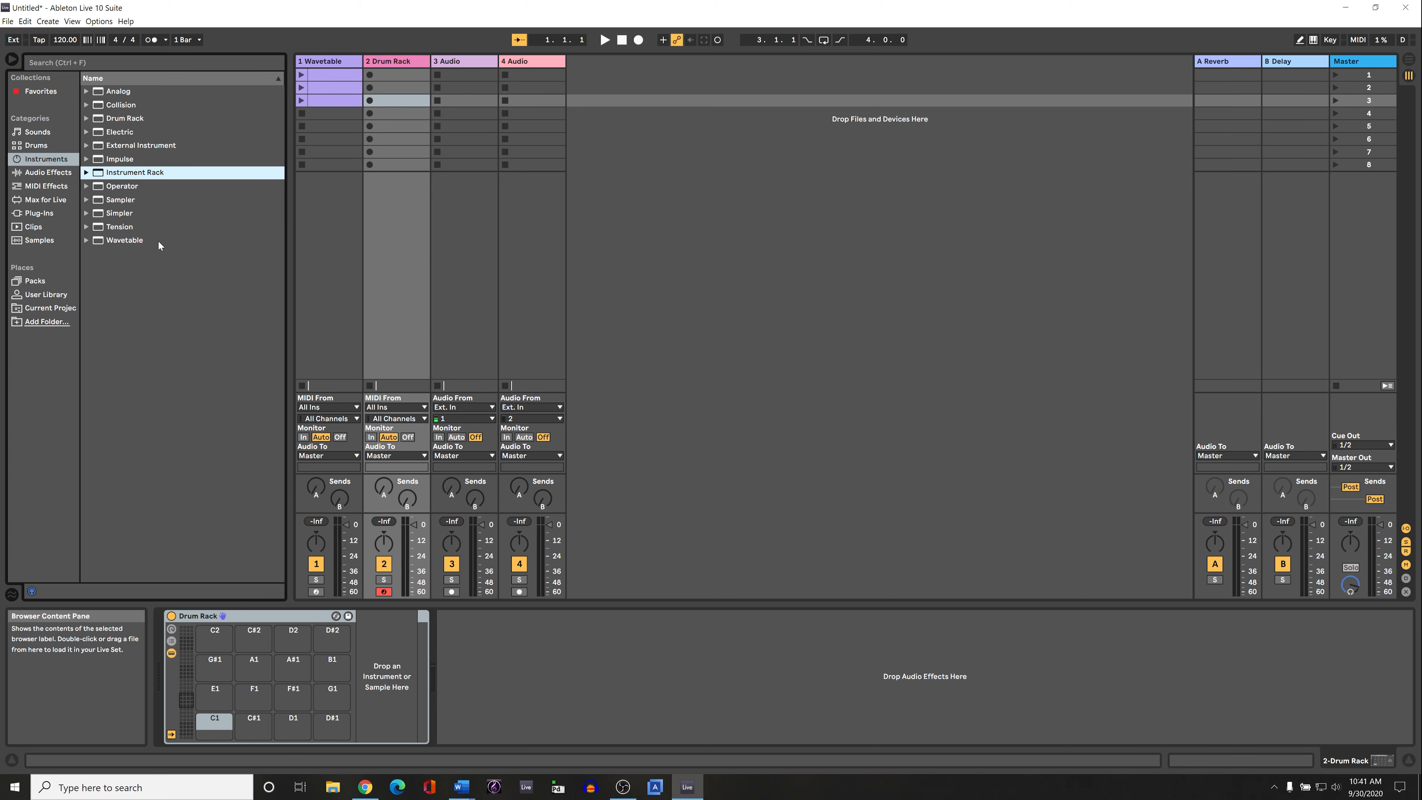
# - Look through the Wavetable preset folders and its Brass presets, comparing them with the folders in the Sounds category
pyautogui.click(86, 239)
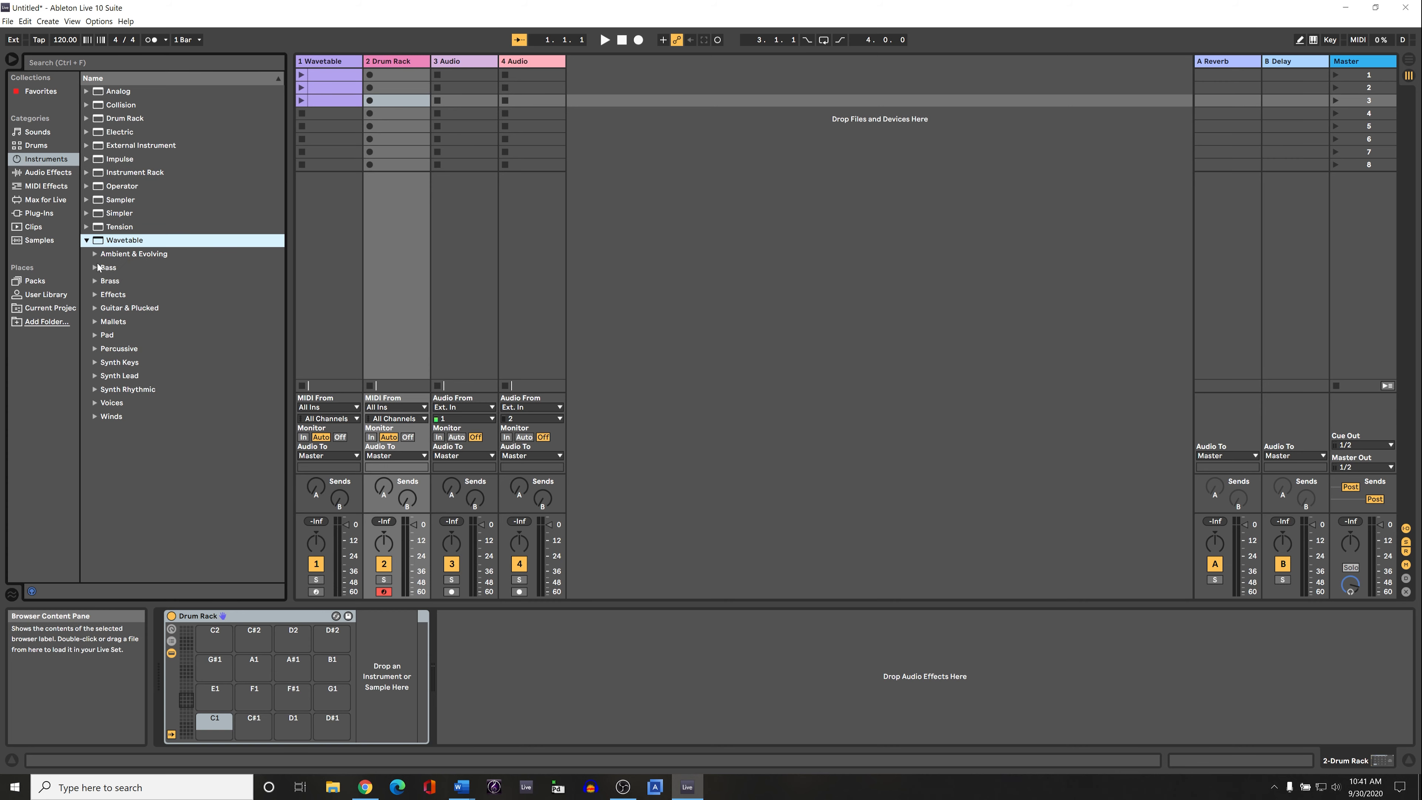
pyautogui.click(95, 281)
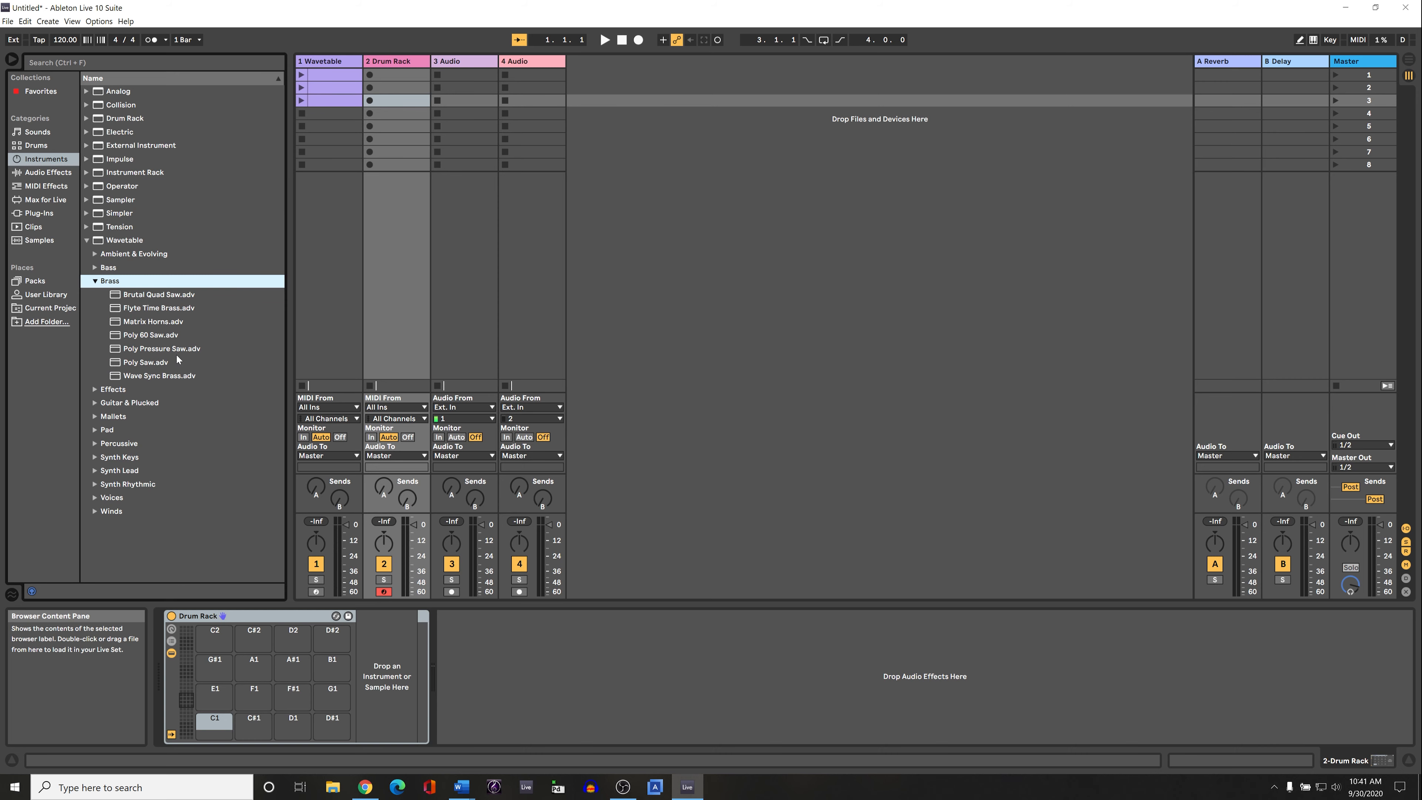
pyautogui.click(122, 240)
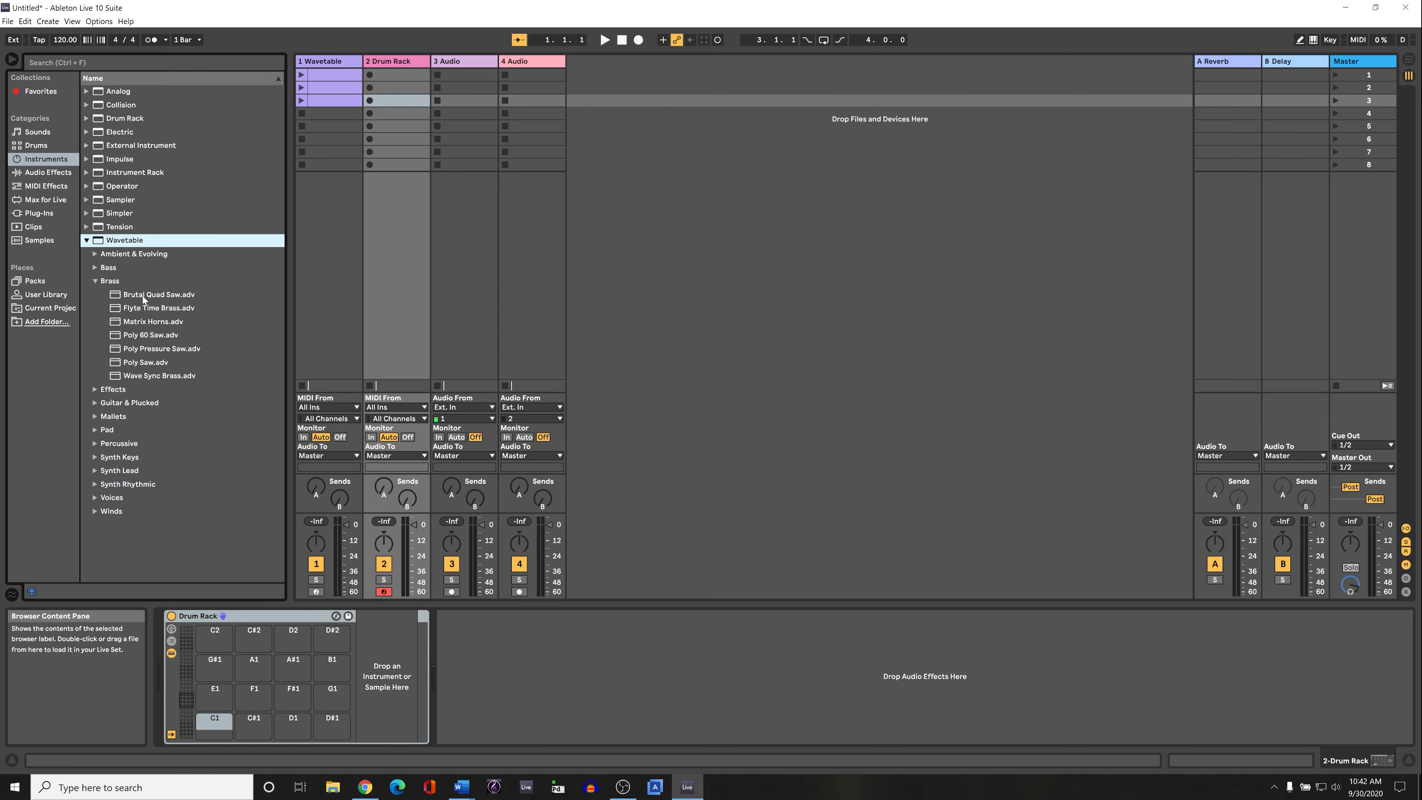
pyautogui.click(43, 135)
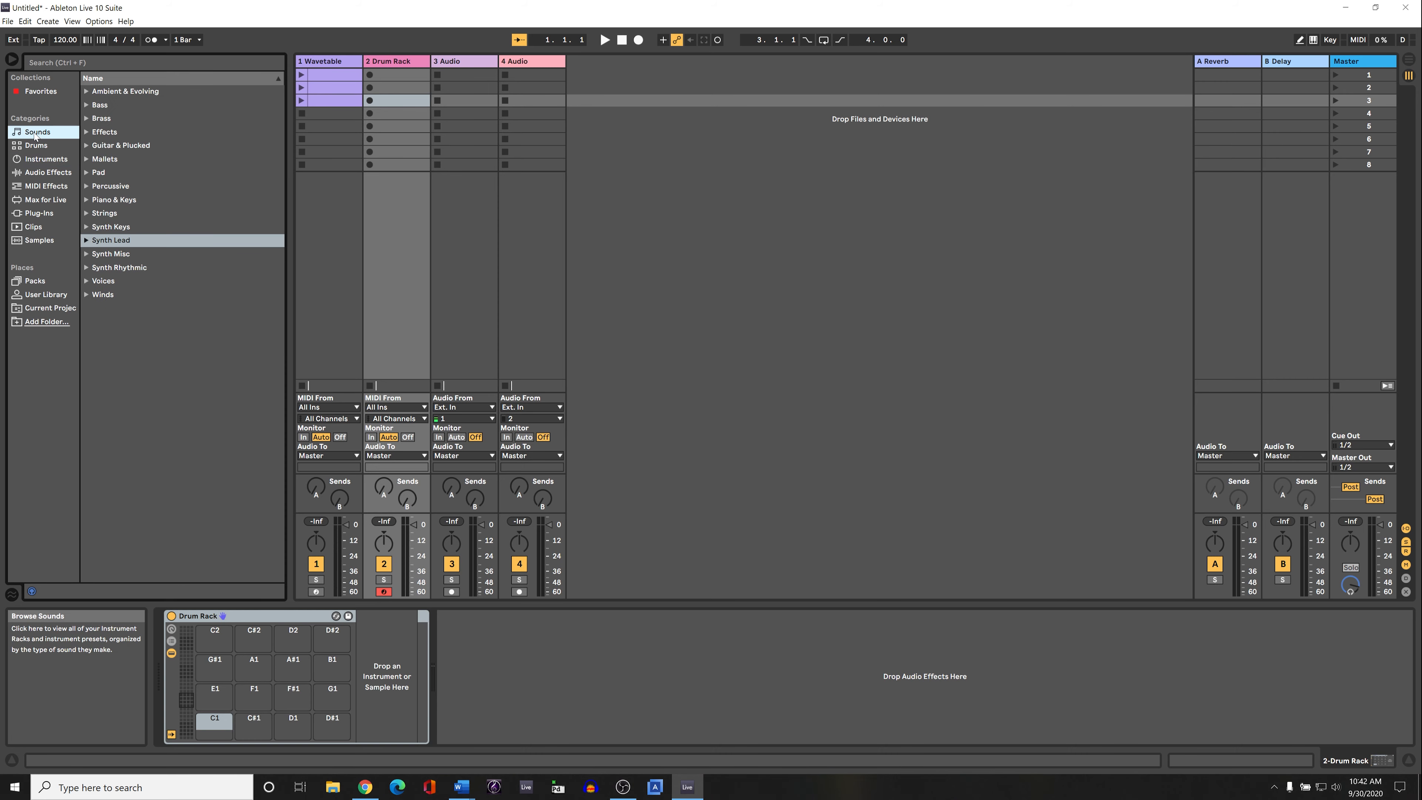
pyautogui.click(45, 159)
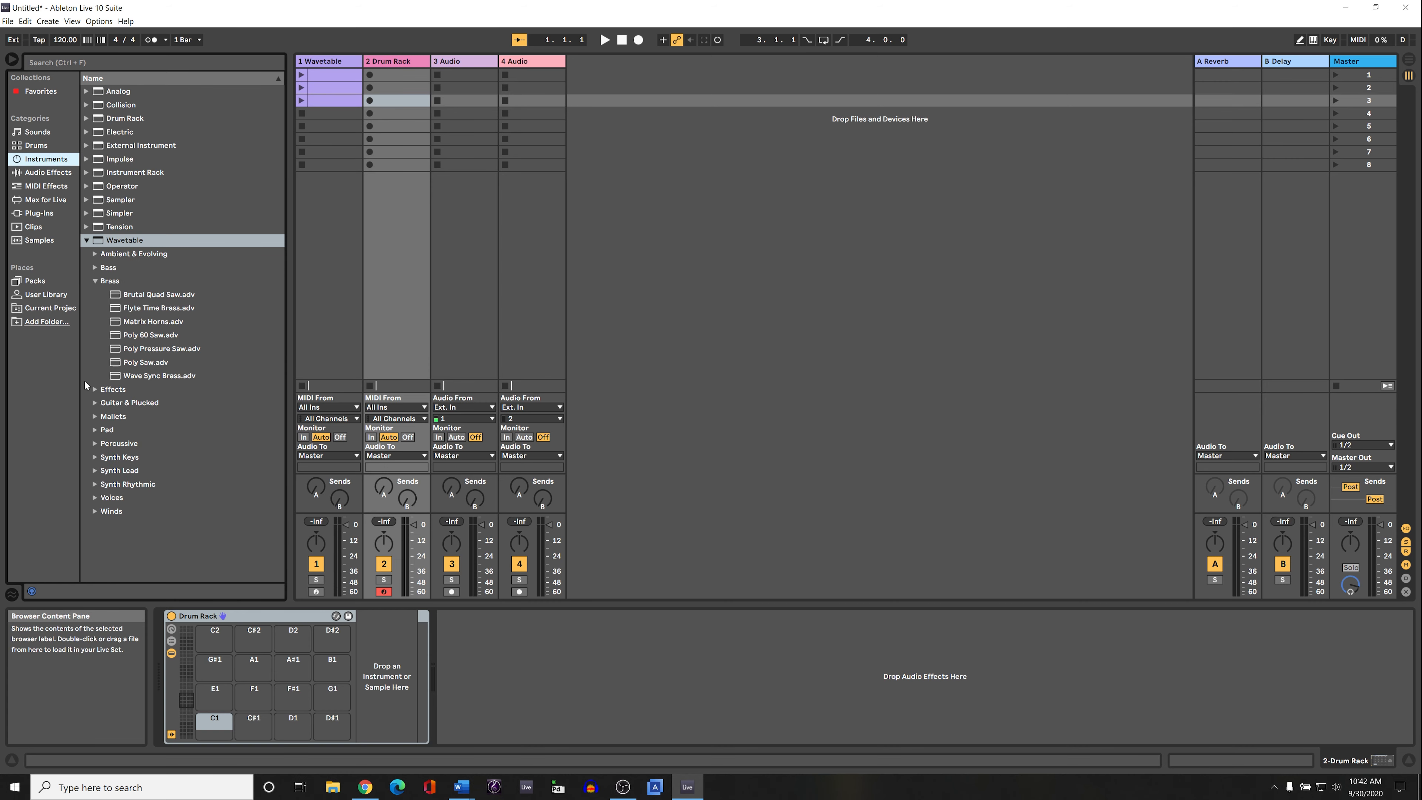
pyautogui.click(96, 281)
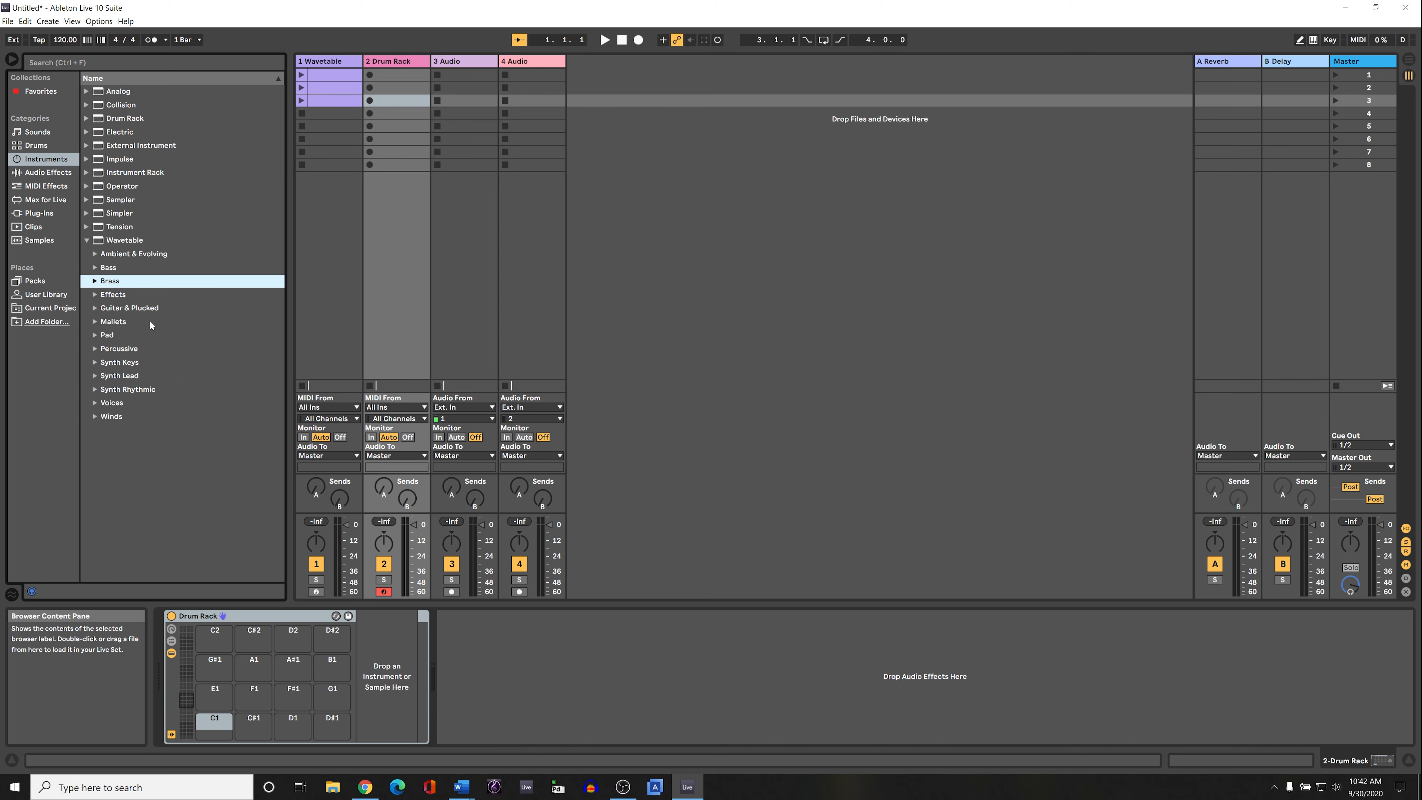
pyautogui.click(87, 240)
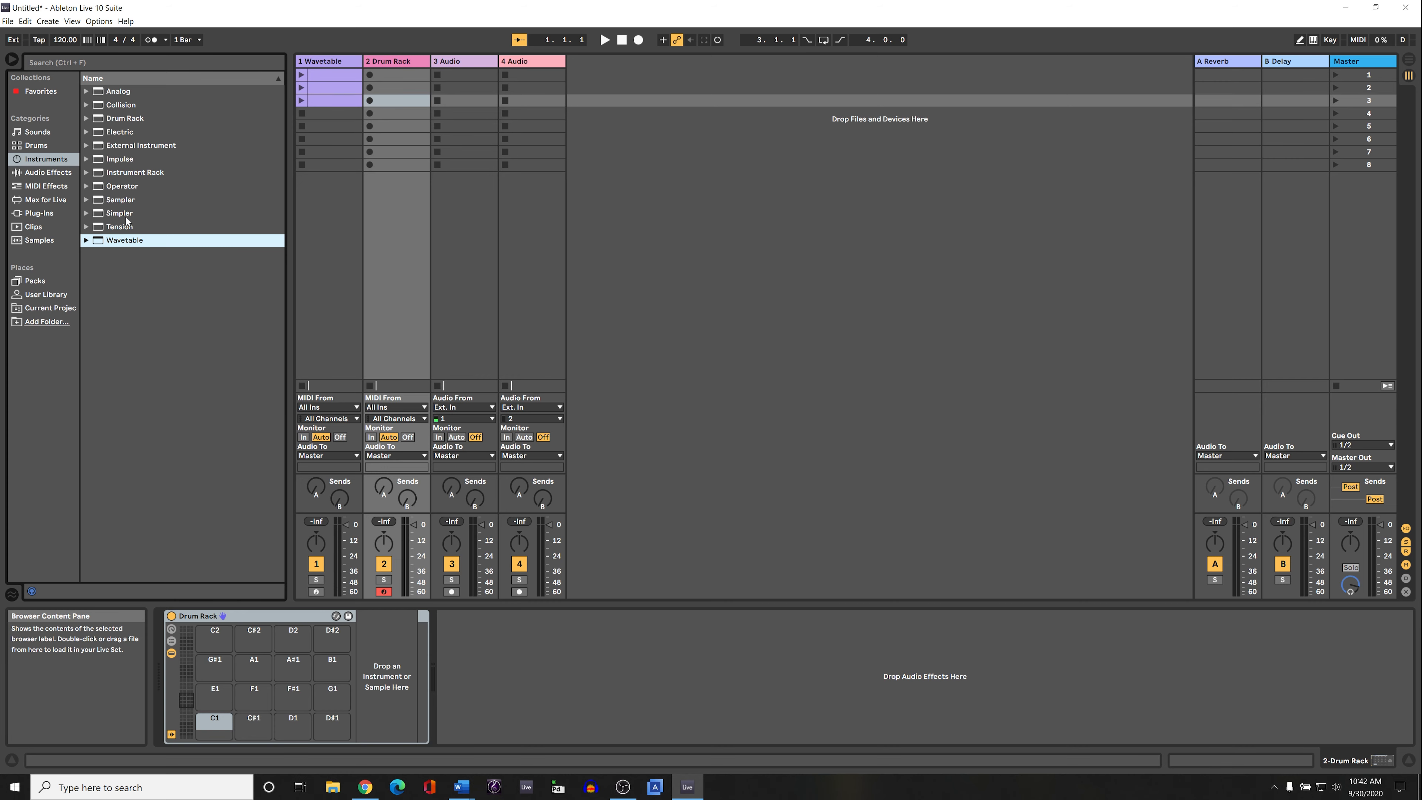
# - Look at Operator's preset folders and load Operator as an instrument on a new MIDI track
pyautogui.click(88, 187)
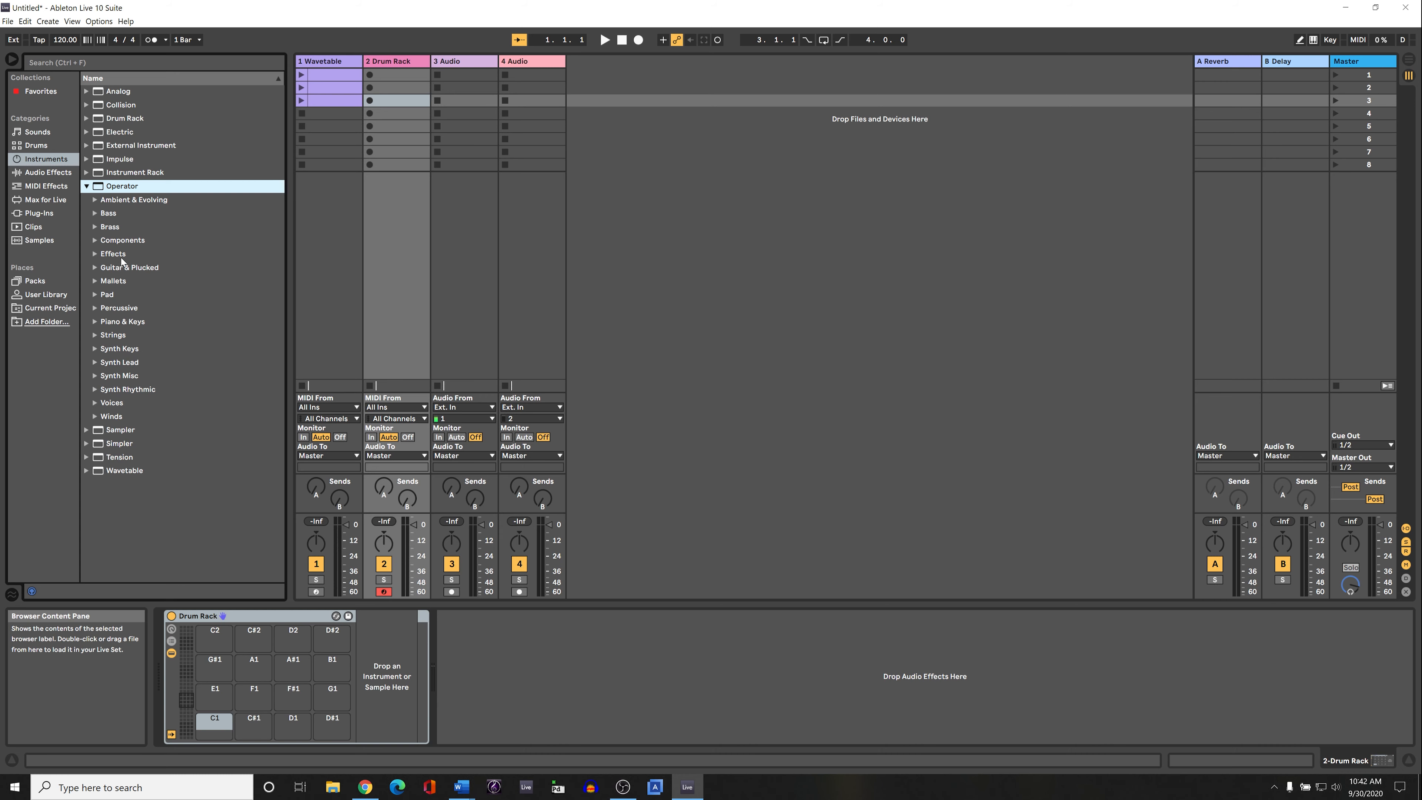
pyautogui.click(87, 188)
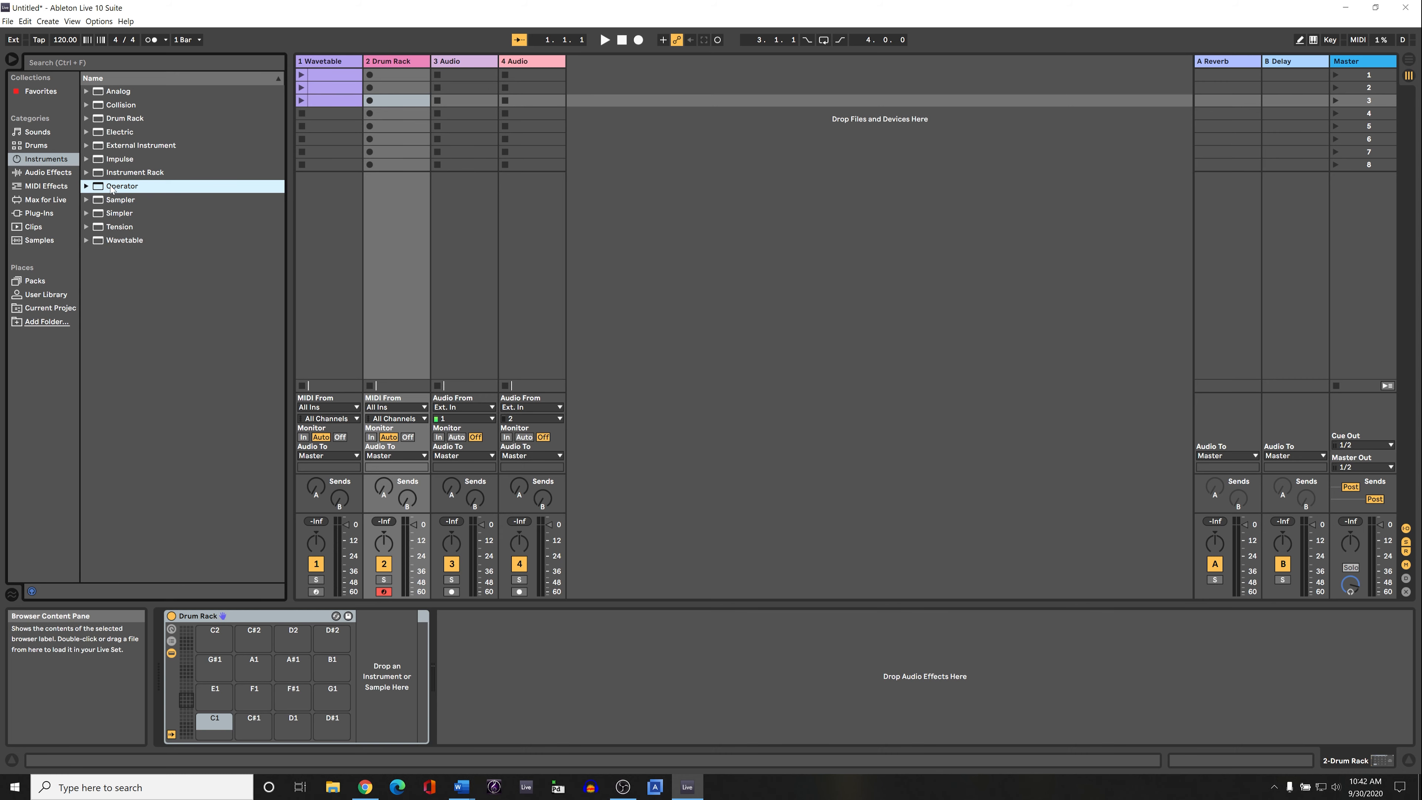
pyautogui.moveTo(110, 189); pyautogui.dragTo(689, 197)
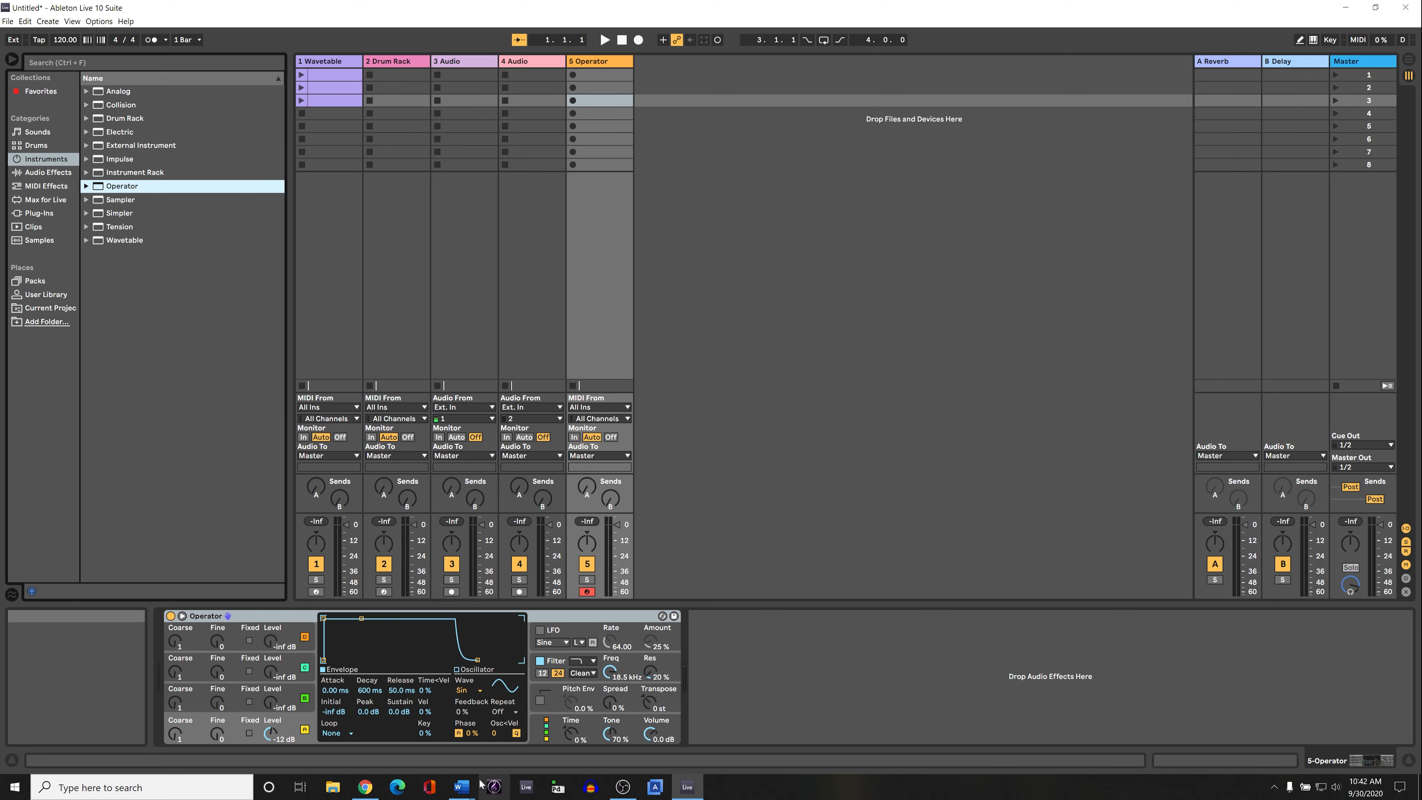
# - Show the Audio Effects category and go through its devices in order from Corpus to Spectrum
pyautogui.click(48, 172)
pyautogui.scroll(-1, 120, 413)
pyautogui.scroll(-1, 120, 413)
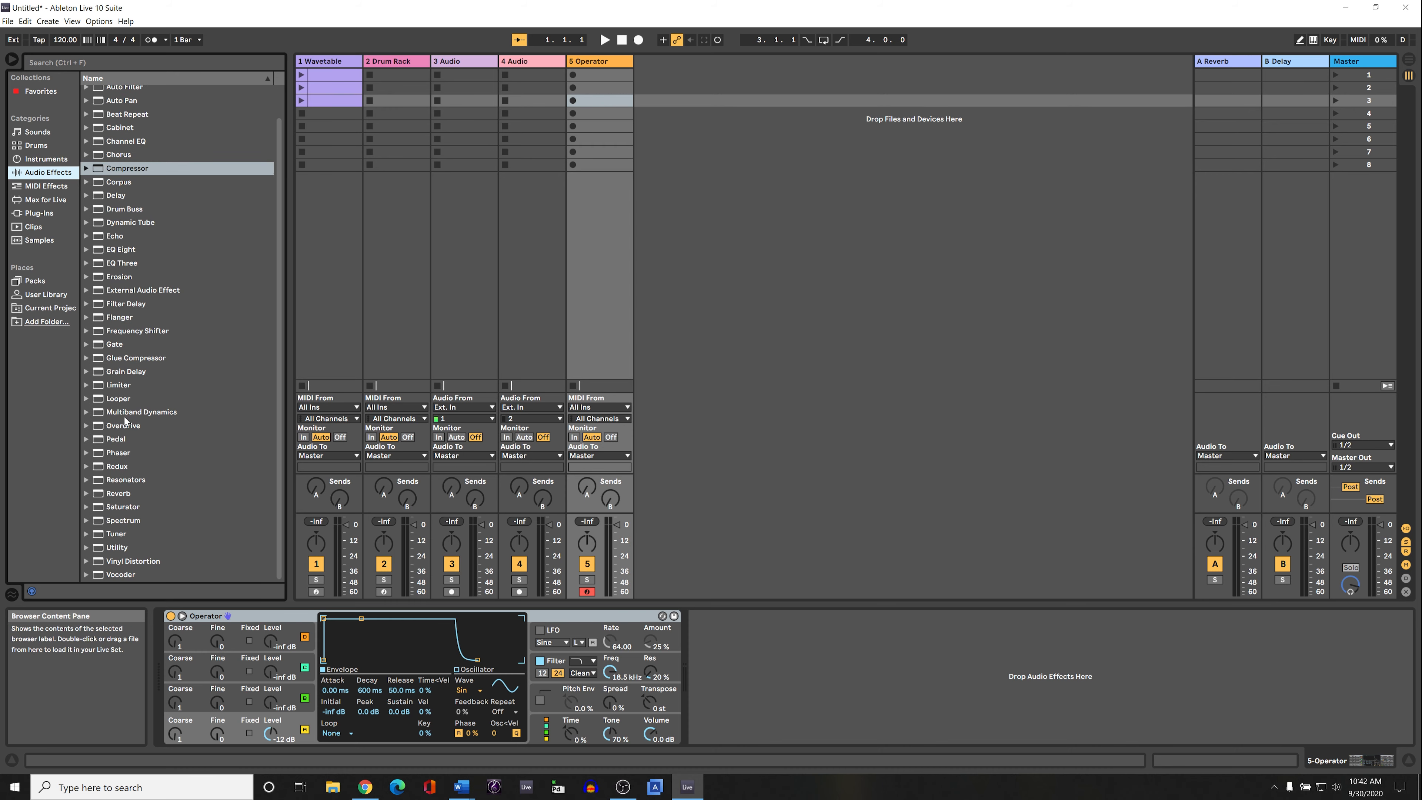
pyautogui.scroll(1, 125, 426)
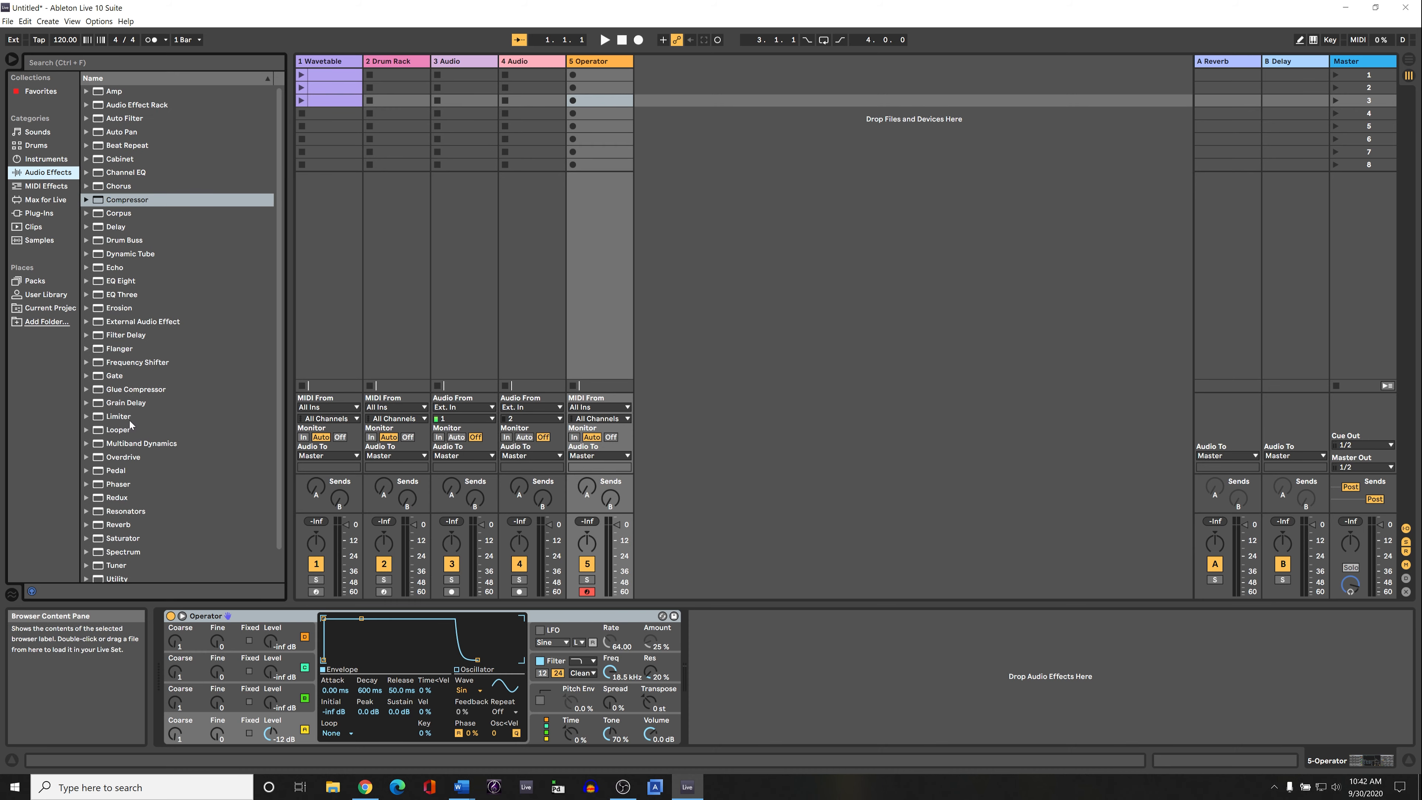
pyautogui.scroll(1, 130, 424)
pyautogui.click(108, 214)
pyautogui.click(112, 241)
pyautogui.click(118, 280)
pyautogui.click(122, 309)
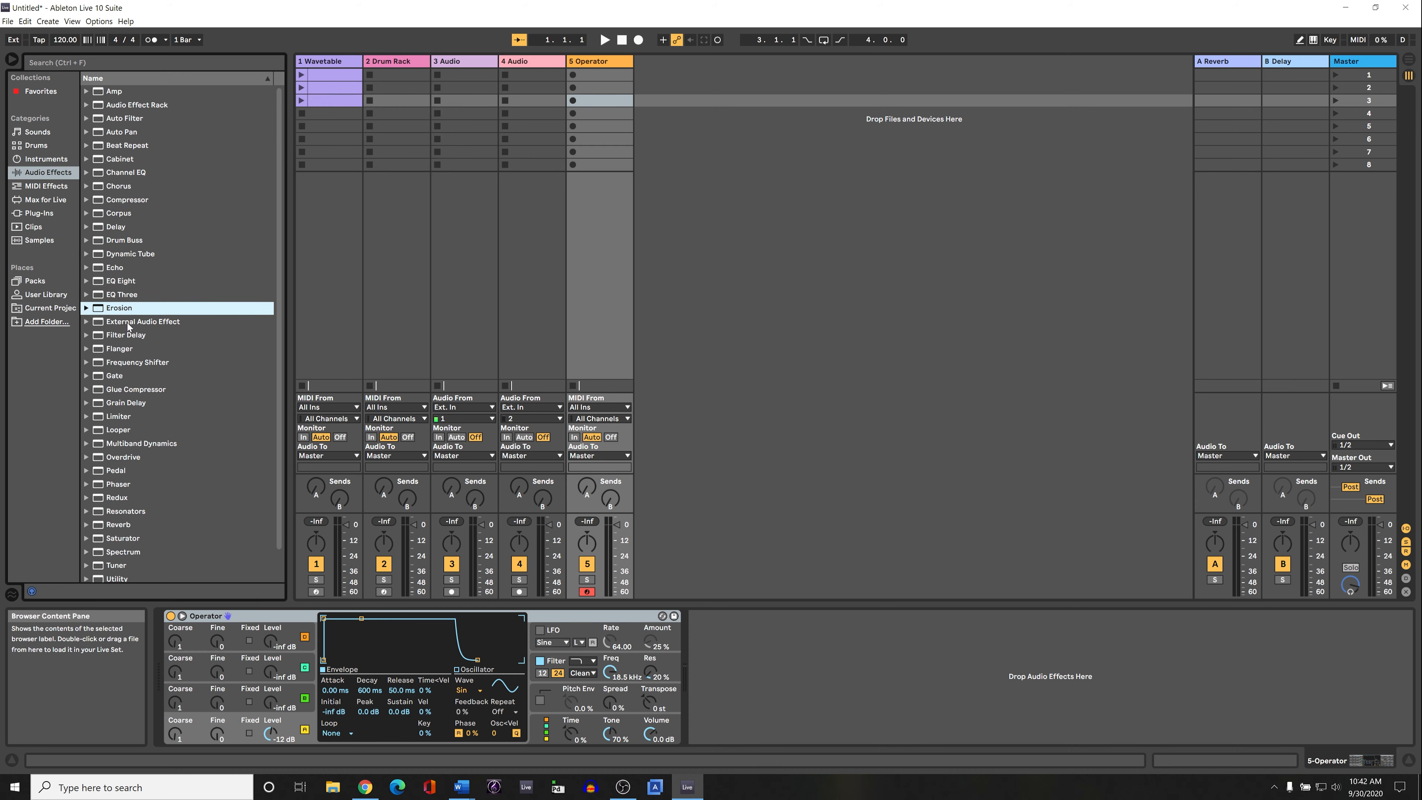
pyautogui.click(126, 322)
pyautogui.click(126, 335)
pyautogui.click(125, 348)
pyautogui.click(125, 363)
pyautogui.click(124, 376)
pyautogui.click(124, 390)
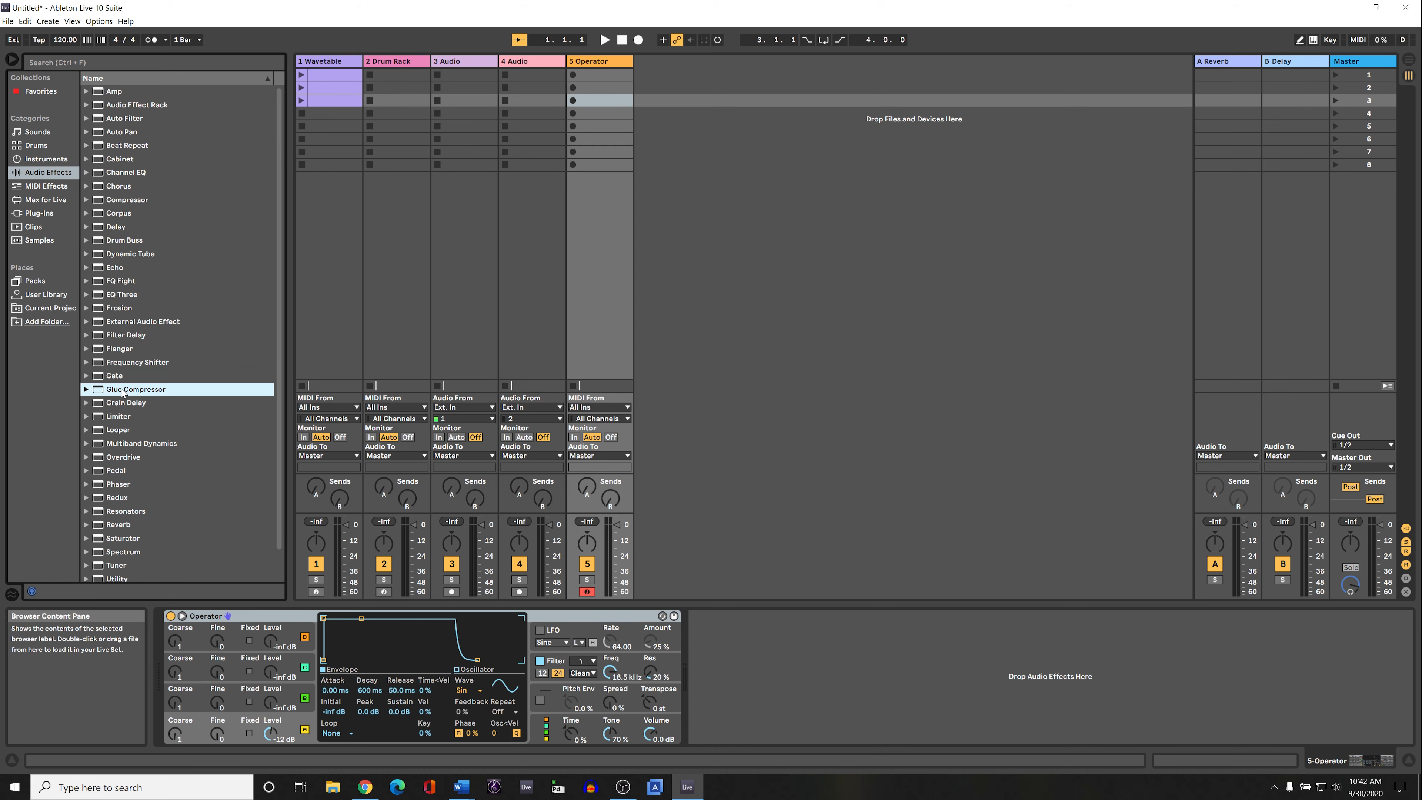
pyautogui.click(123, 417)
pyautogui.click(125, 430)
pyautogui.click(127, 443)
pyautogui.click(123, 457)
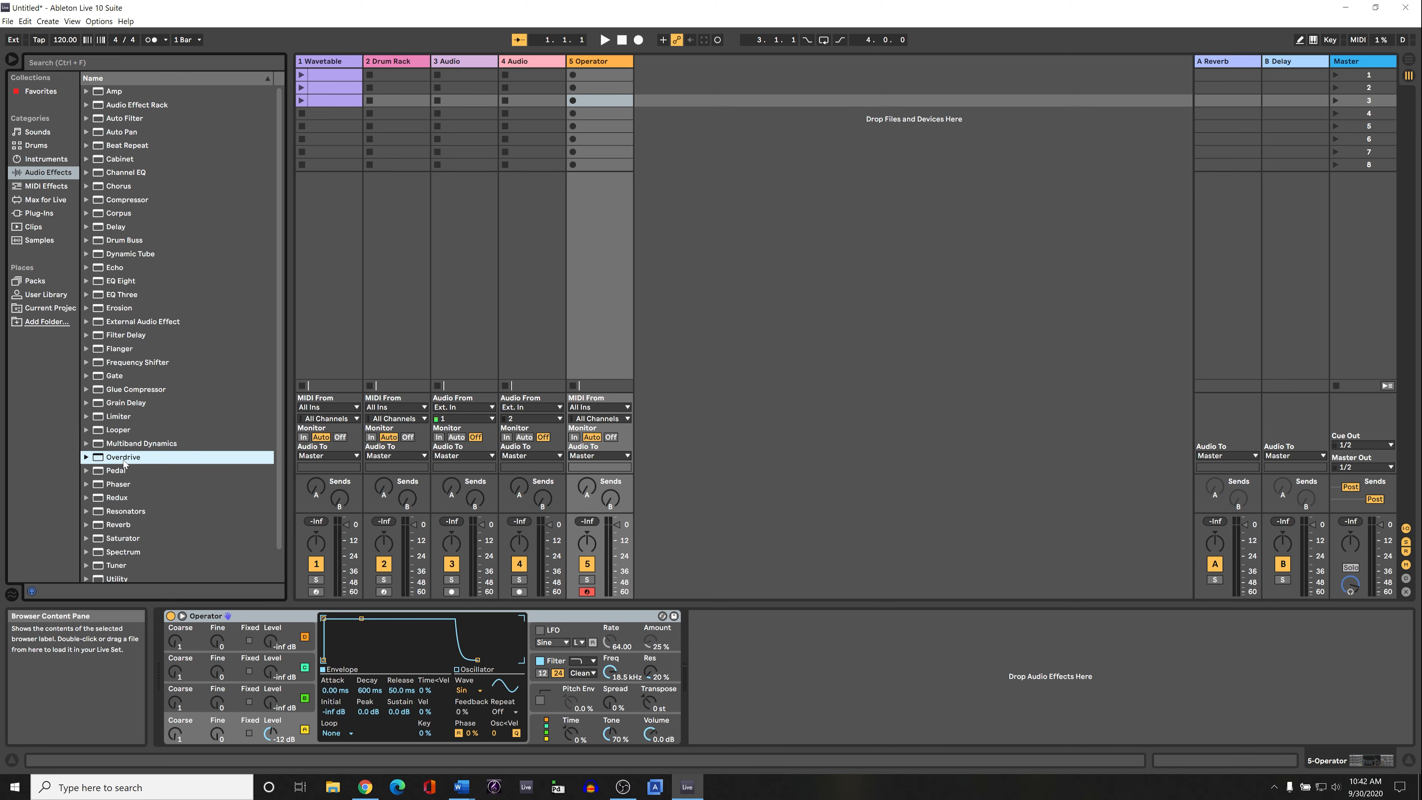
pyautogui.click(124, 471)
pyautogui.click(123, 484)
pyautogui.click(121, 499)
pyautogui.click(121, 512)
pyautogui.click(120, 526)
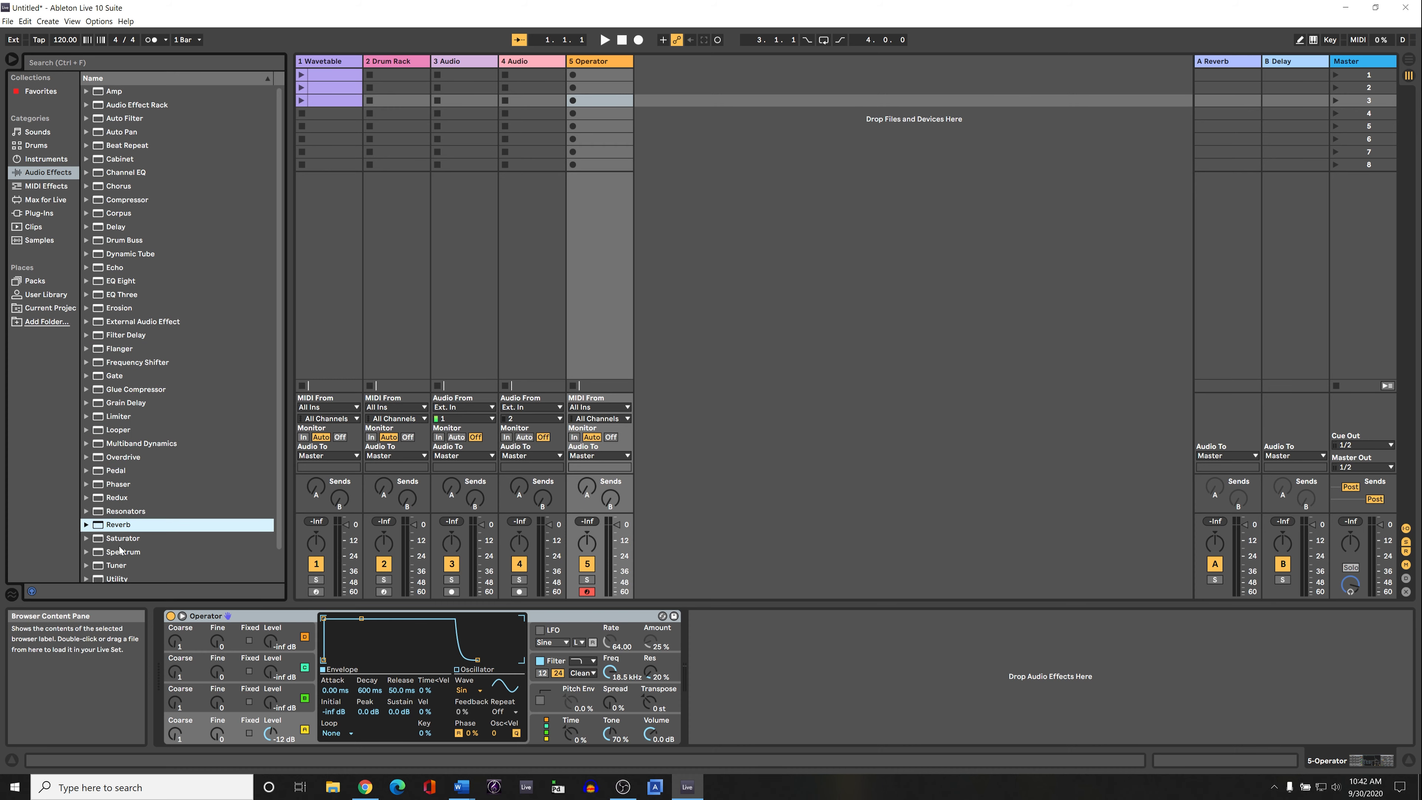
pyautogui.click(120, 551)
# - Add the Saturator effect after Operator on the new track, followed by Saturator's Soft Shaper preset
pyautogui.click(115, 539)
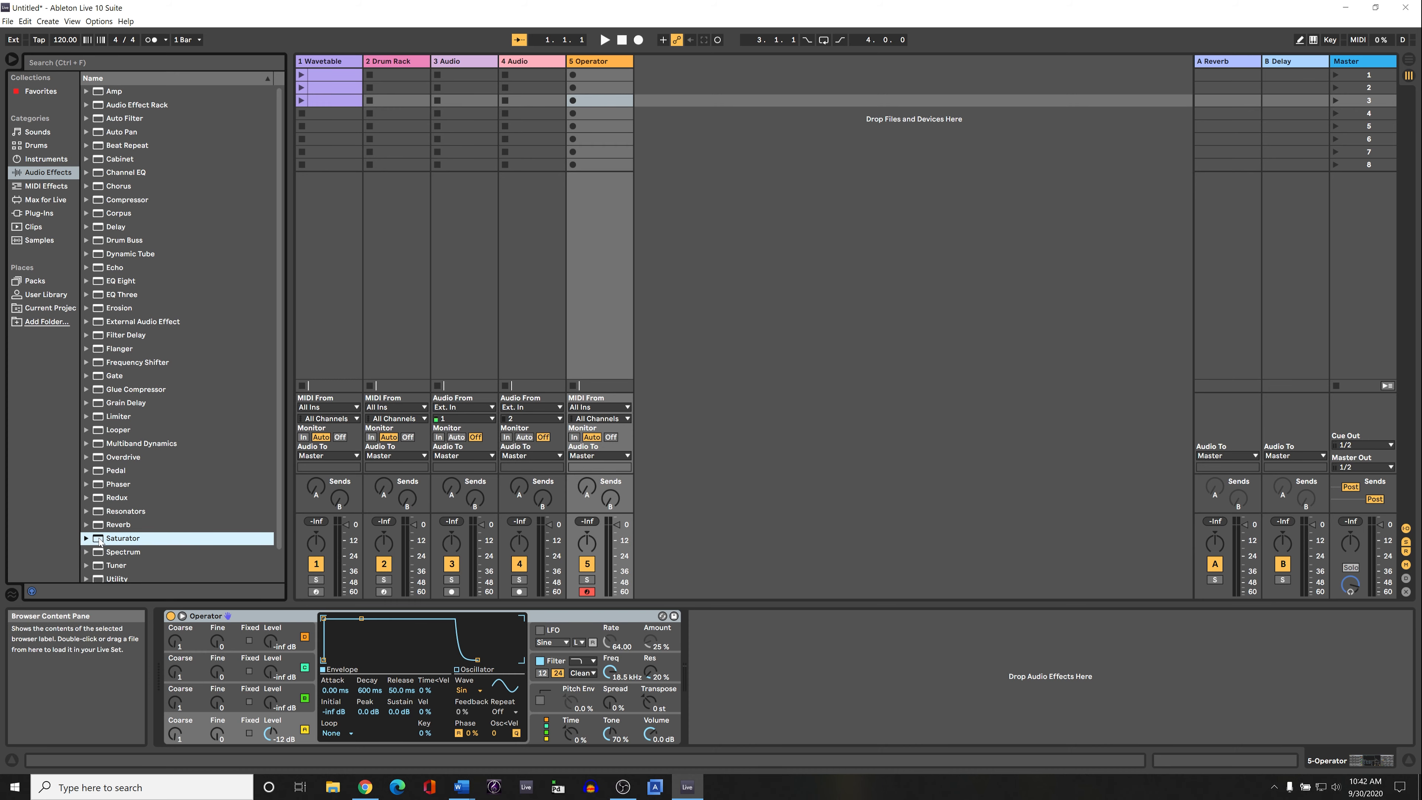
pyautogui.moveTo(120, 537); pyautogui.dragTo(716, 648)
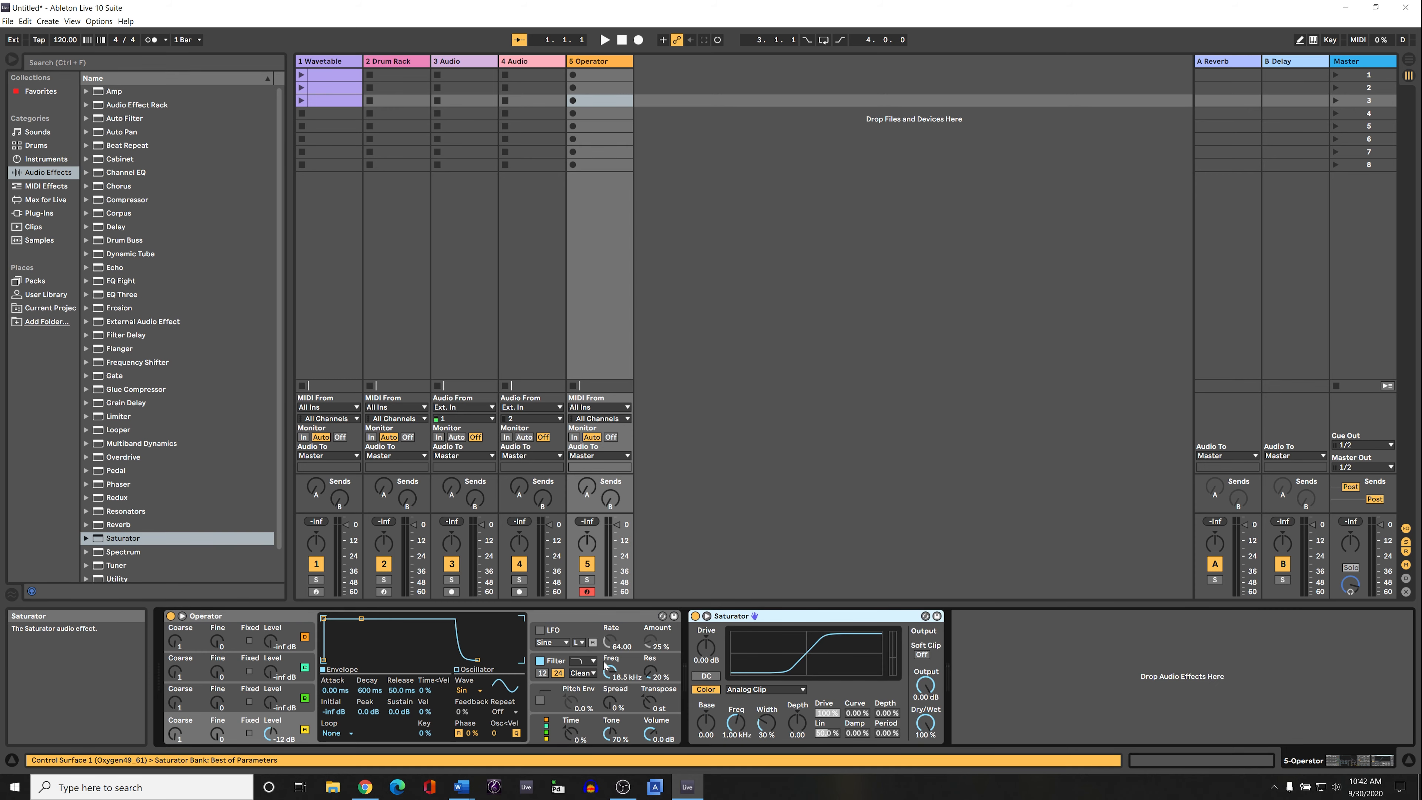
pyautogui.click(86, 539)
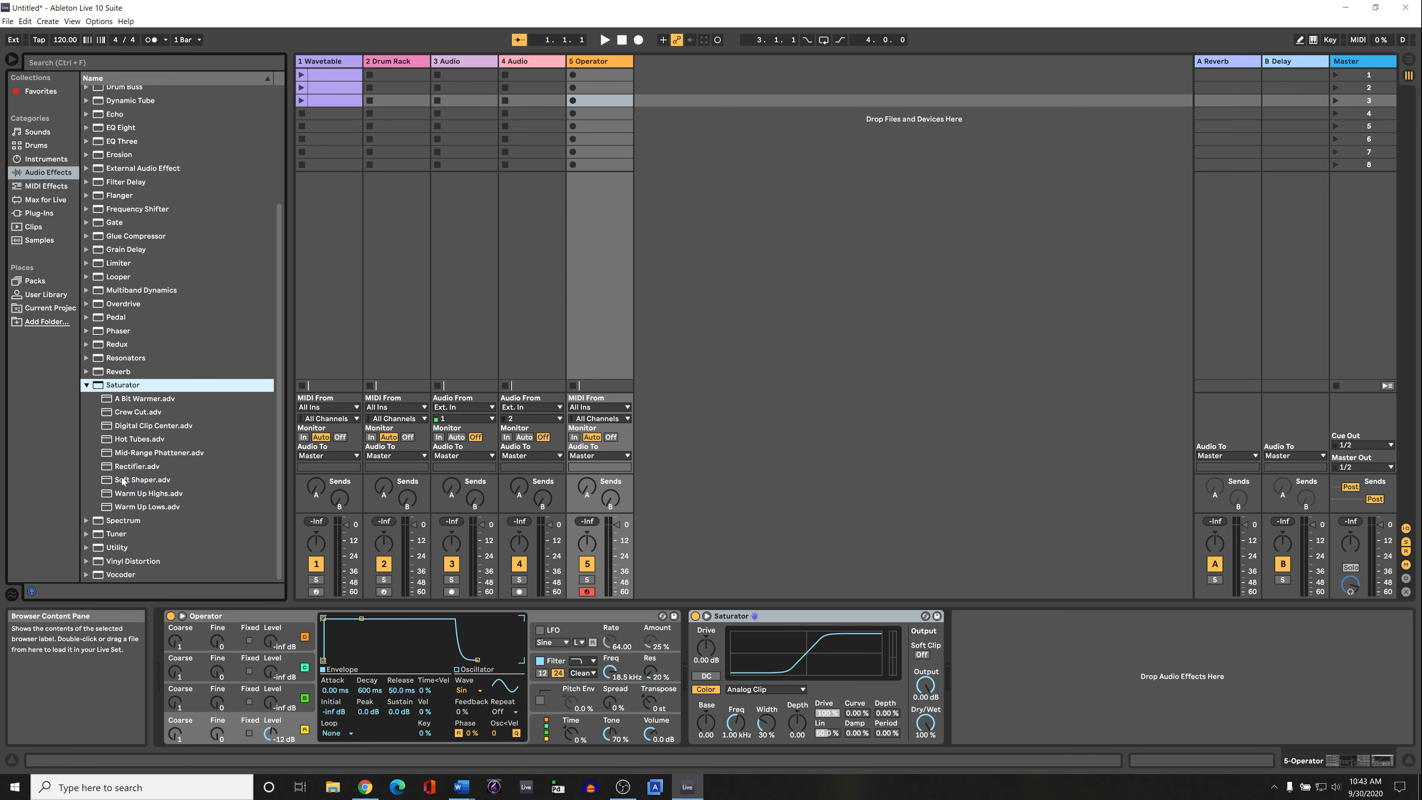
pyautogui.moveTo(123, 481); pyautogui.dragTo(981, 671)
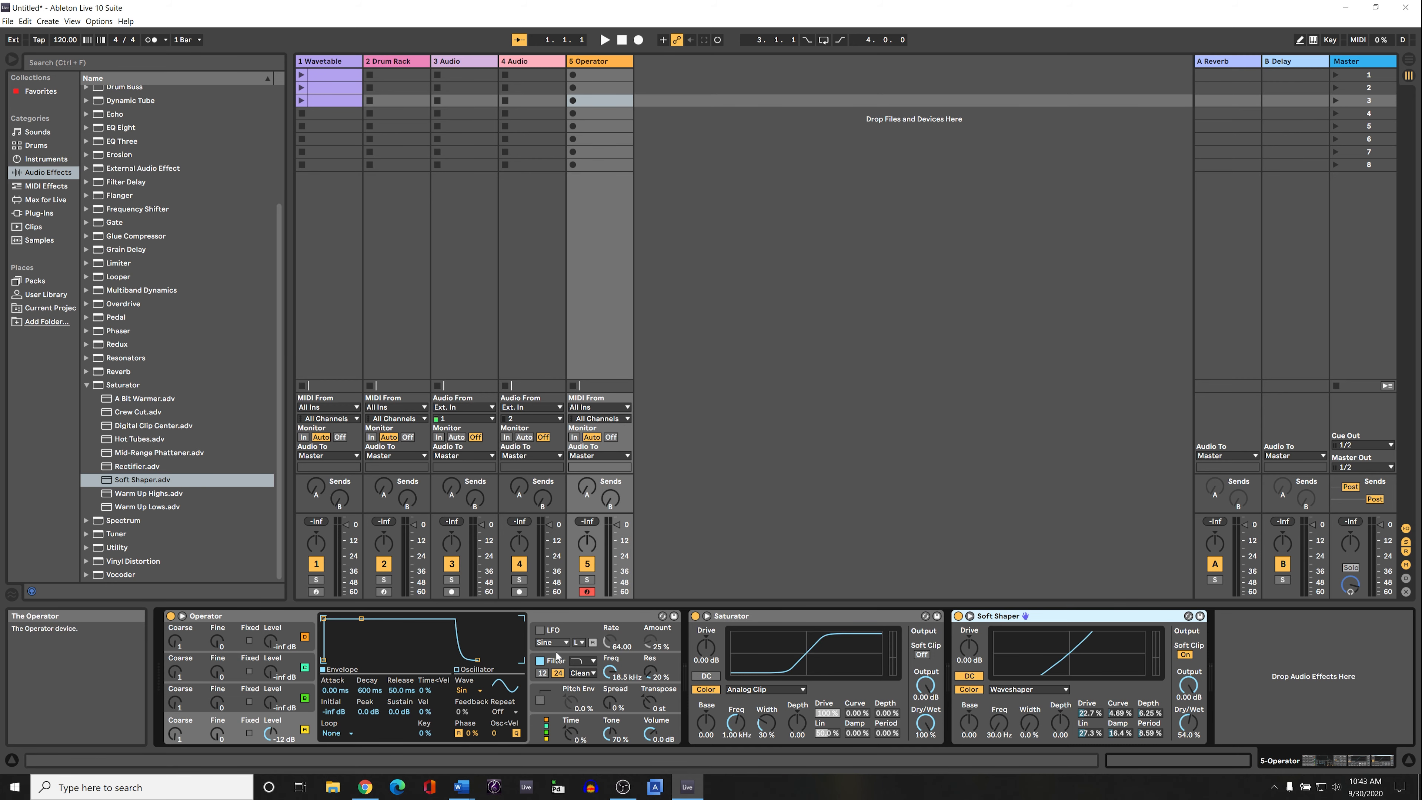
pyautogui.click(612, 617)
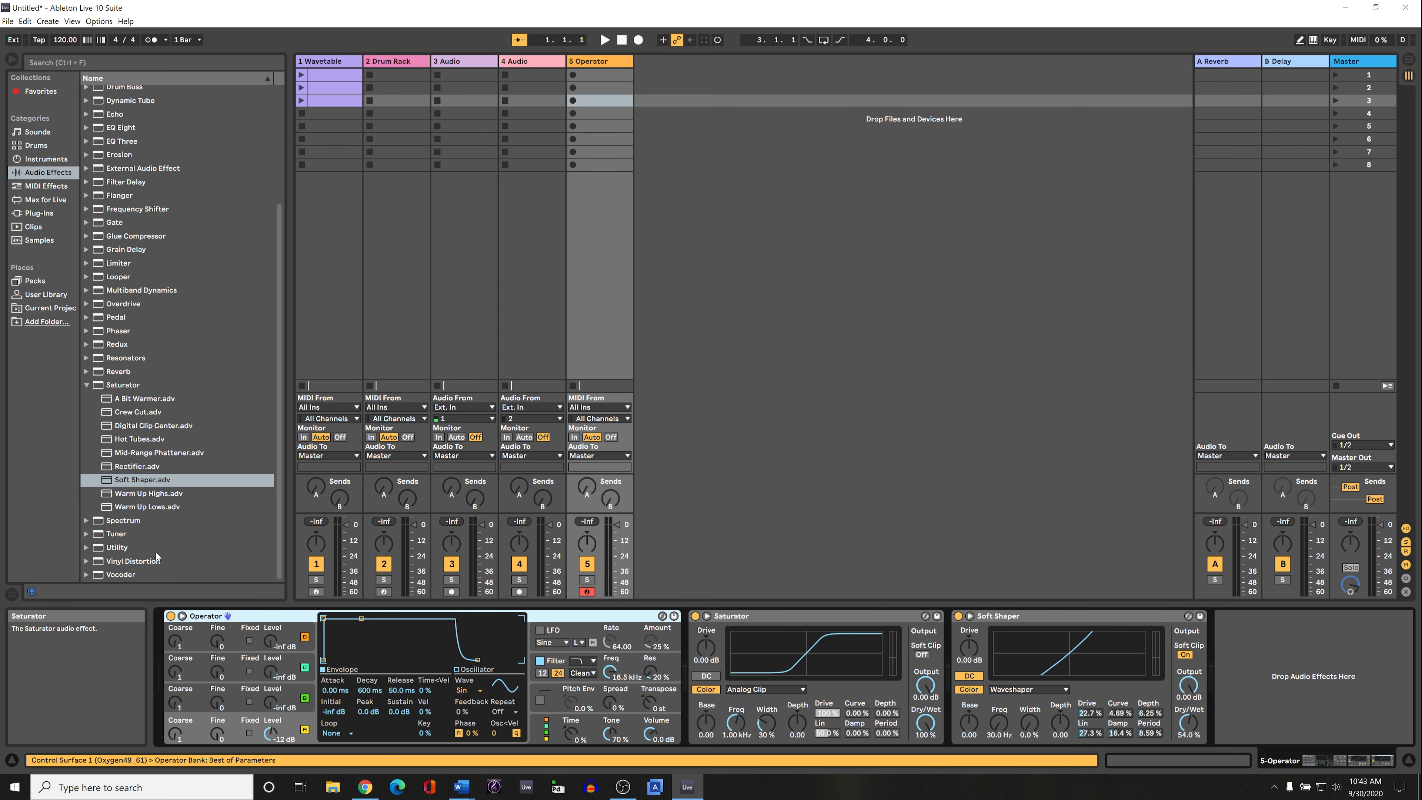
# - Show the MIDI Effects category and look at the presets of Arpeggiator, Chord, MIDI Effect Rack and Note Length
pyautogui.click(46, 186)
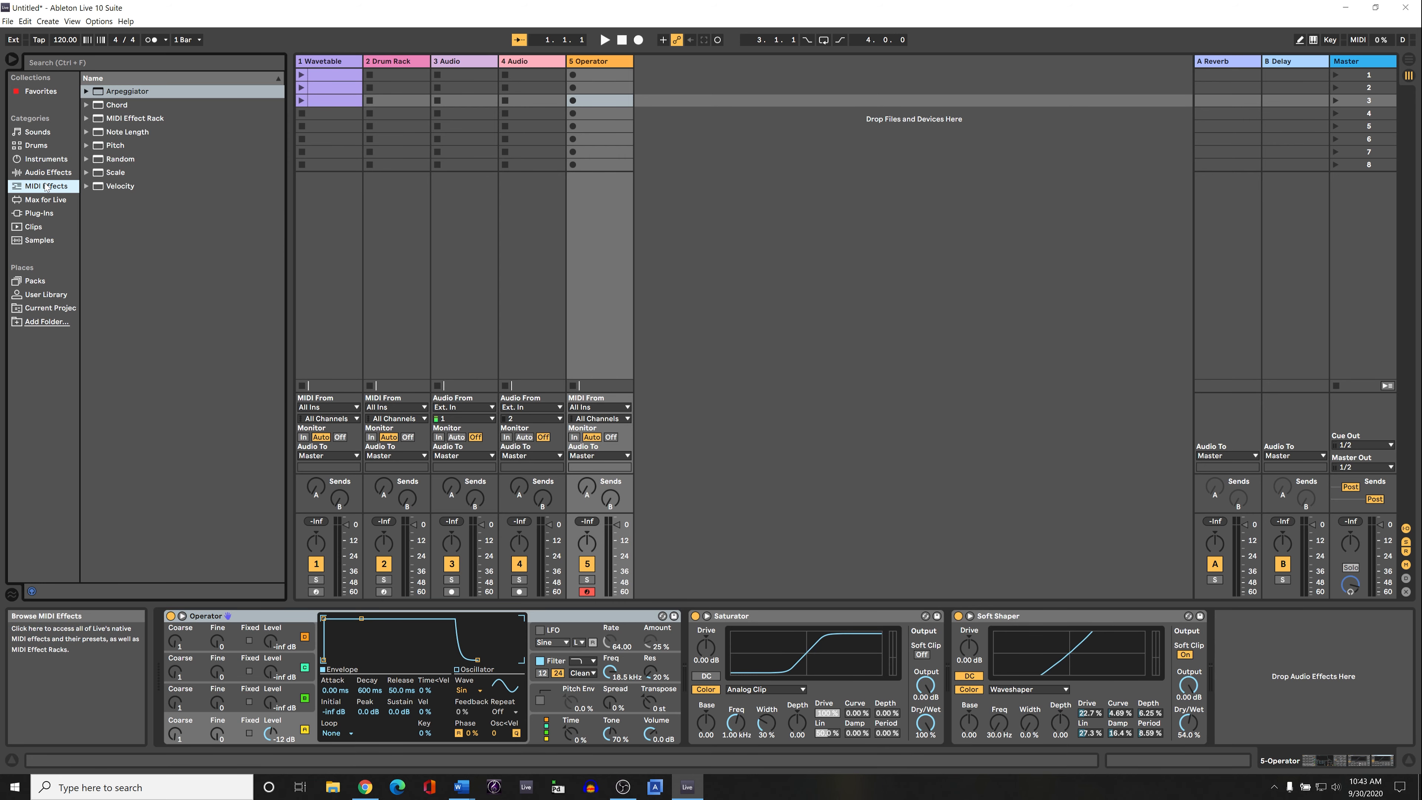
pyautogui.click(86, 93)
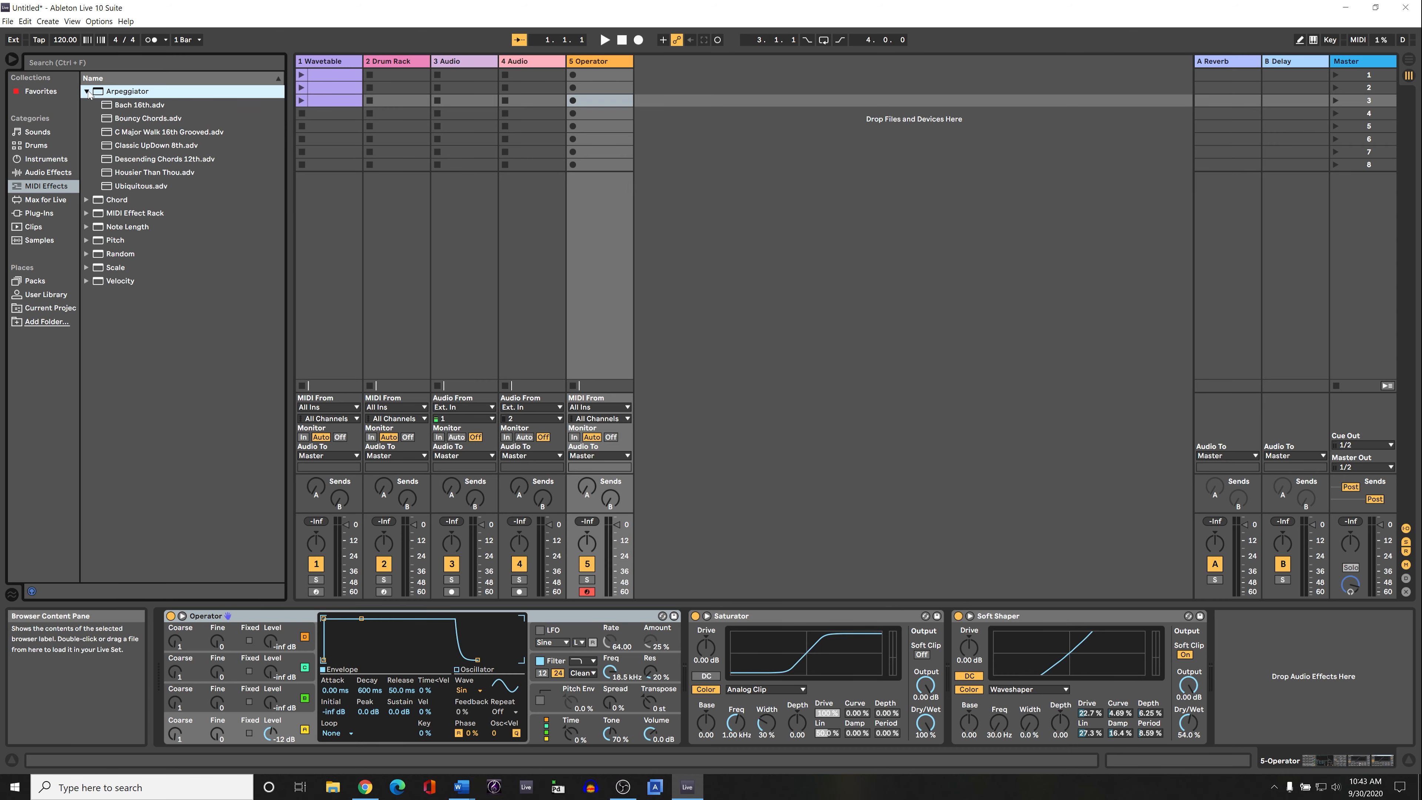
pyautogui.click(87, 91)
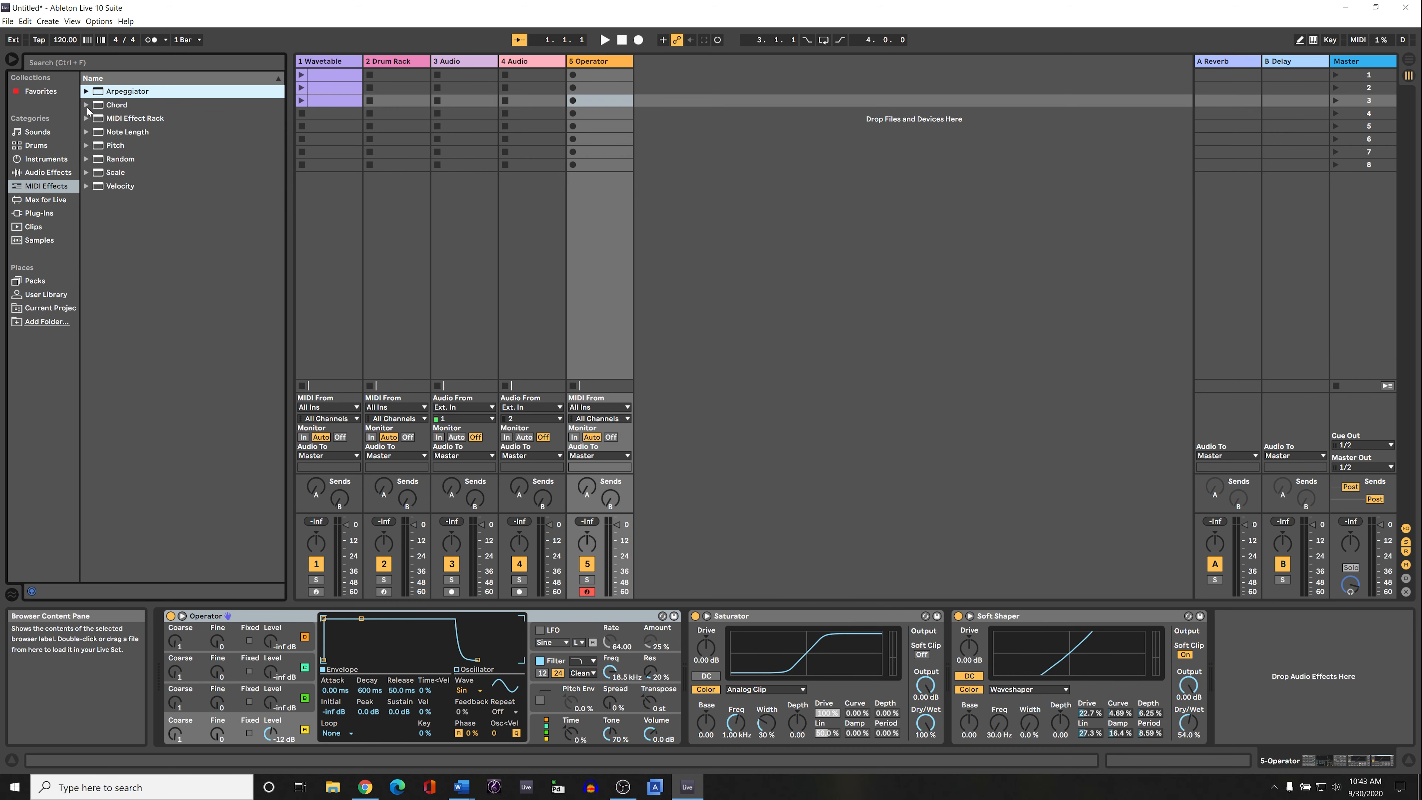
pyautogui.click(86, 105)
pyautogui.click(86, 105)
pyautogui.click(87, 118)
pyautogui.click(87, 119)
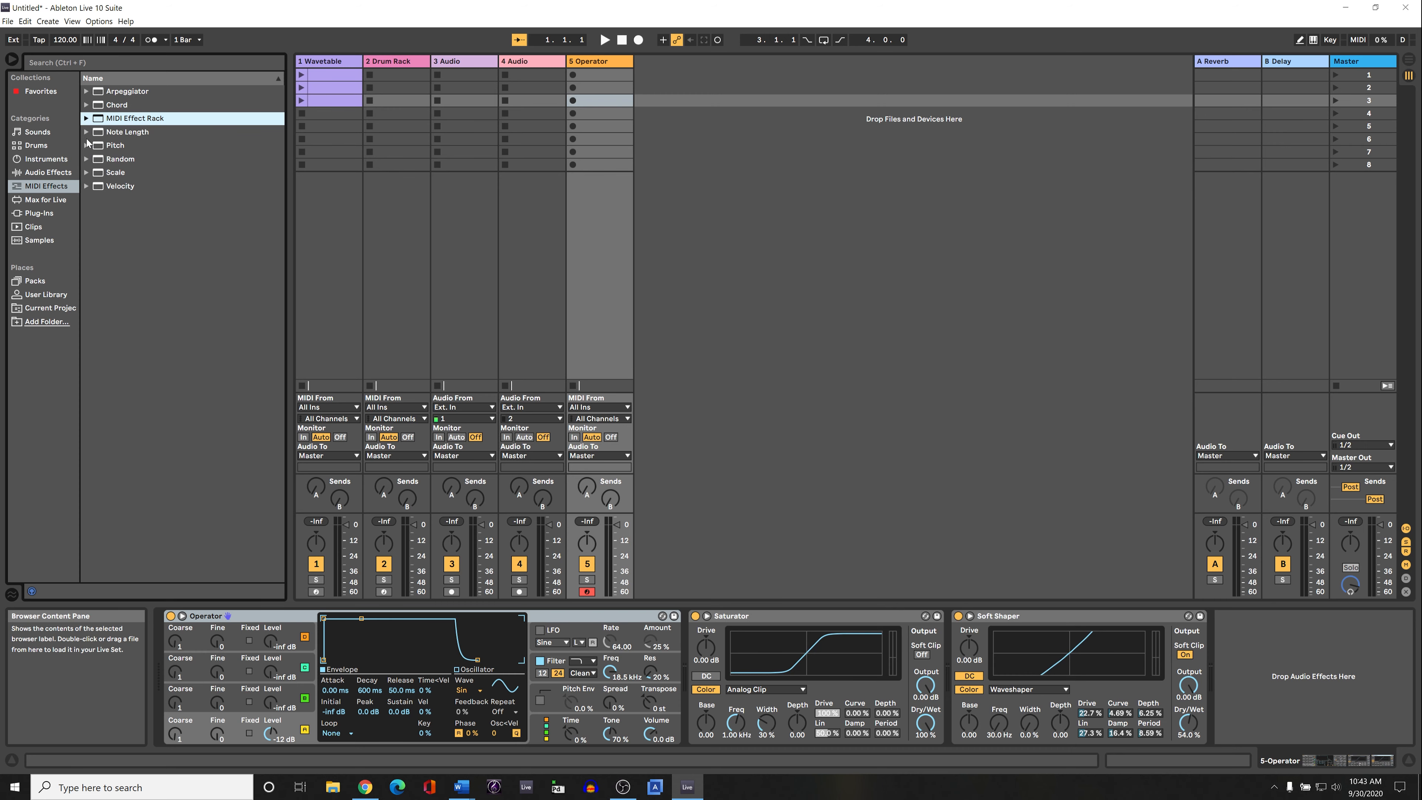
pyautogui.click(87, 132)
pyautogui.click(86, 132)
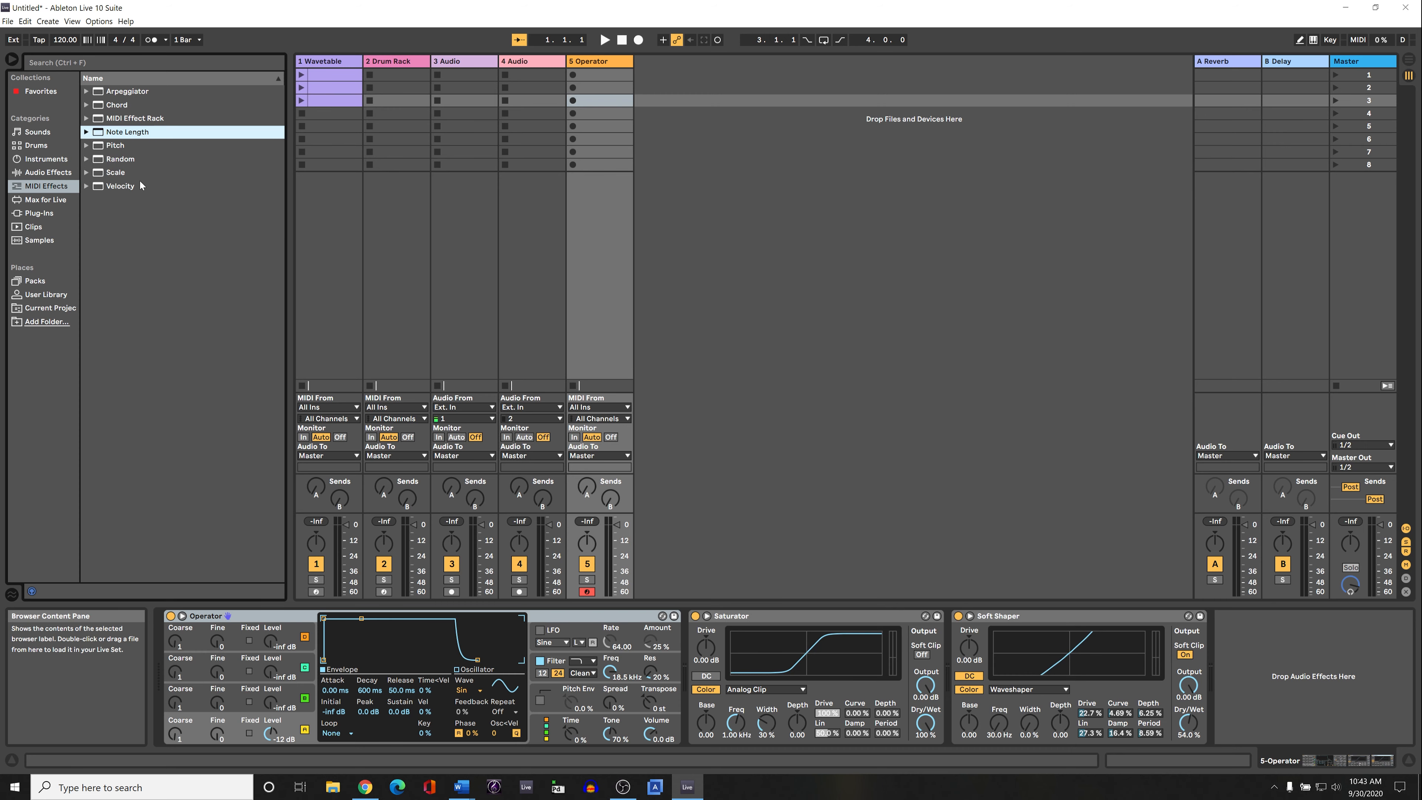
# - Insert the Chaos preset of the Random MIDI effect before Operator in the device chain
pyautogui.click(119, 161)
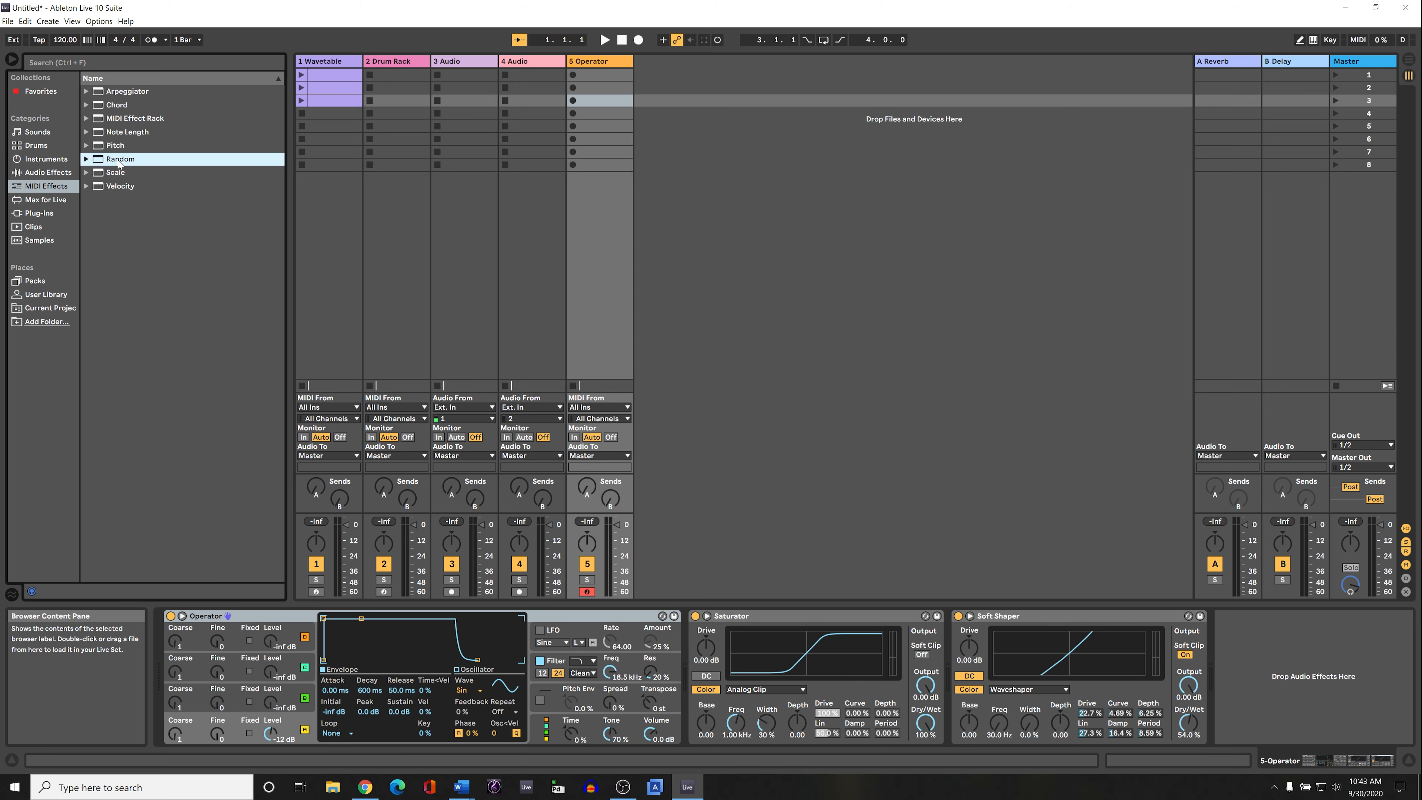
pyautogui.click(87, 159)
pyautogui.click(87, 160)
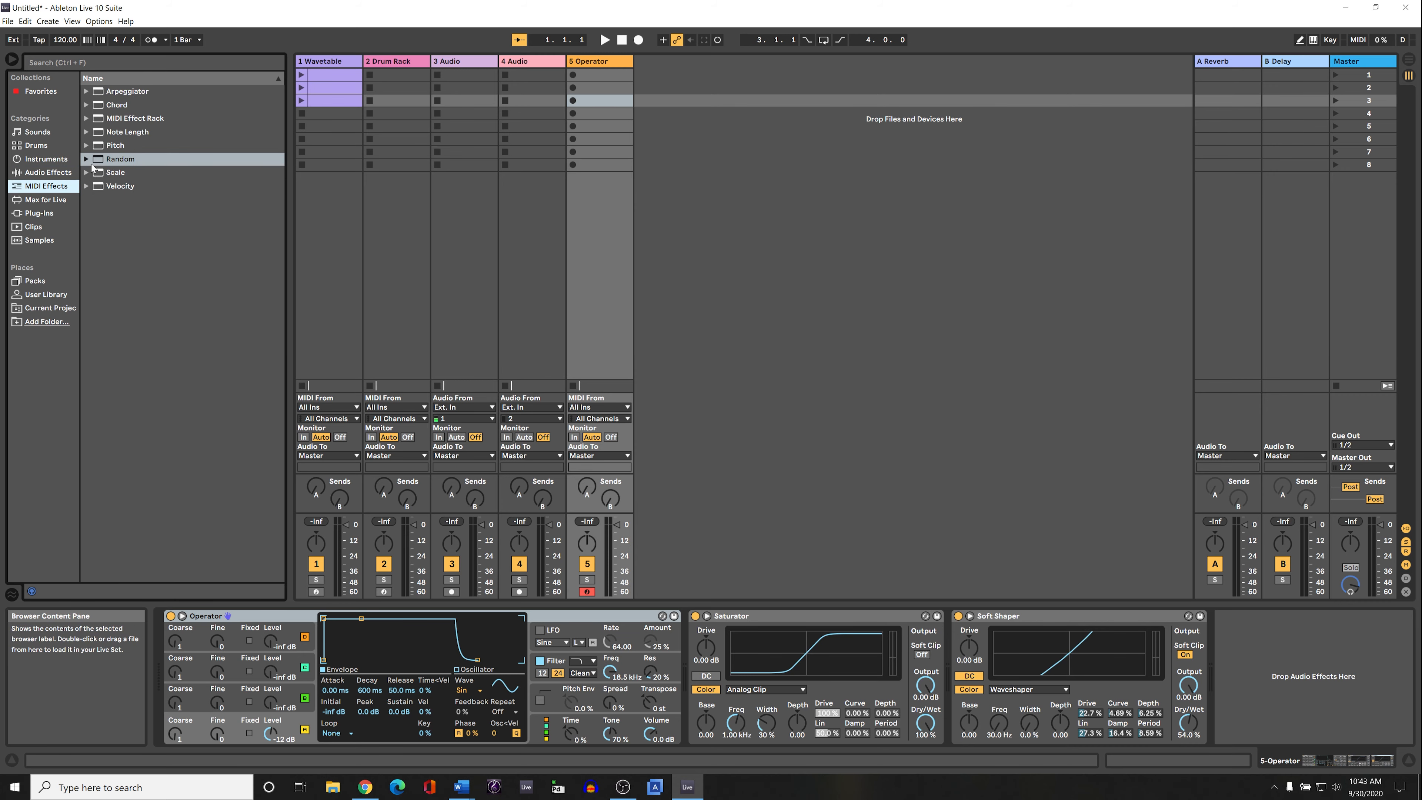
pyautogui.click(86, 160)
pyautogui.click(125, 187)
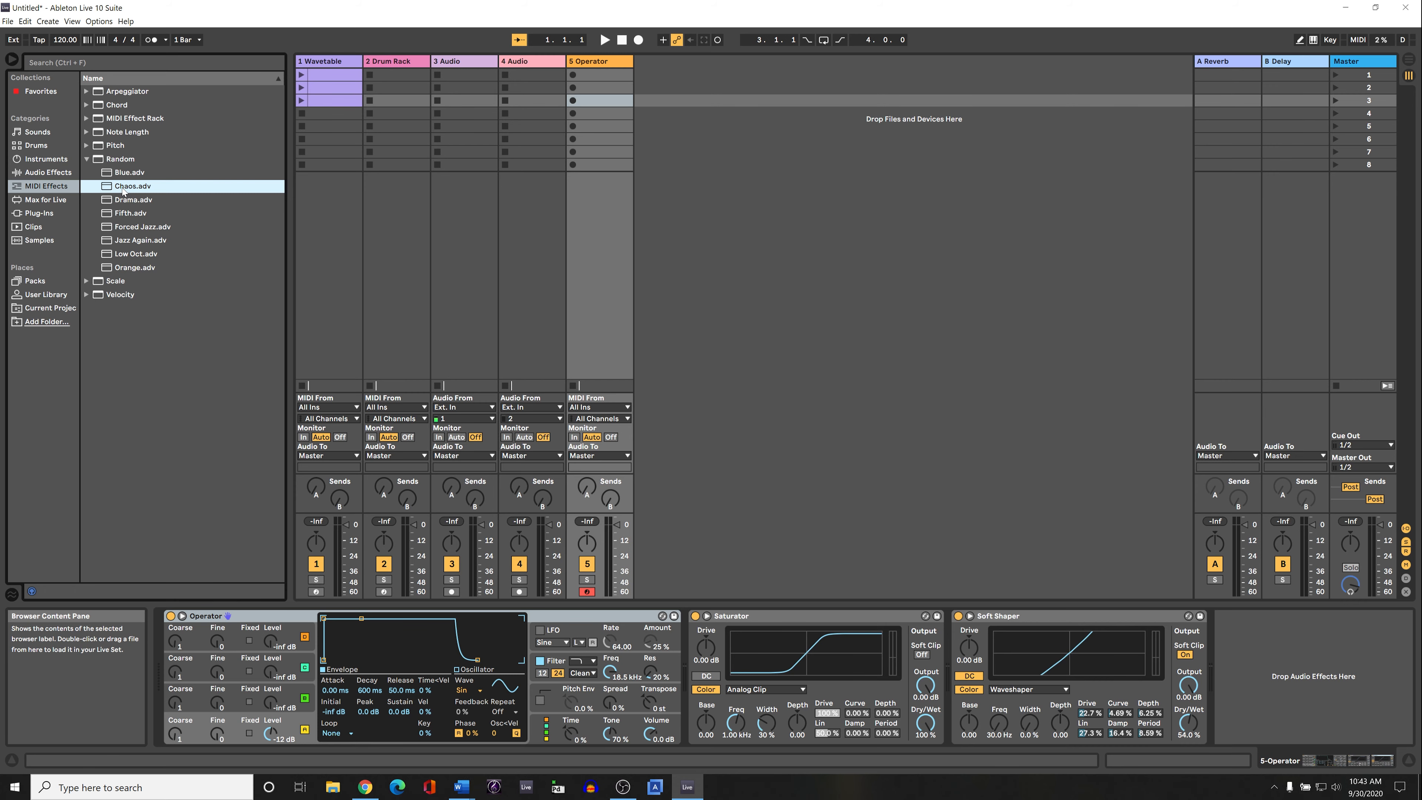
pyautogui.moveTo(123, 190)
pyautogui.mouseDown()
pyautogui.moveTo(340, 195)
pyautogui.moveTo(181, 535)
pyautogui.moveTo(167, 674)
pyautogui.mouseUp()
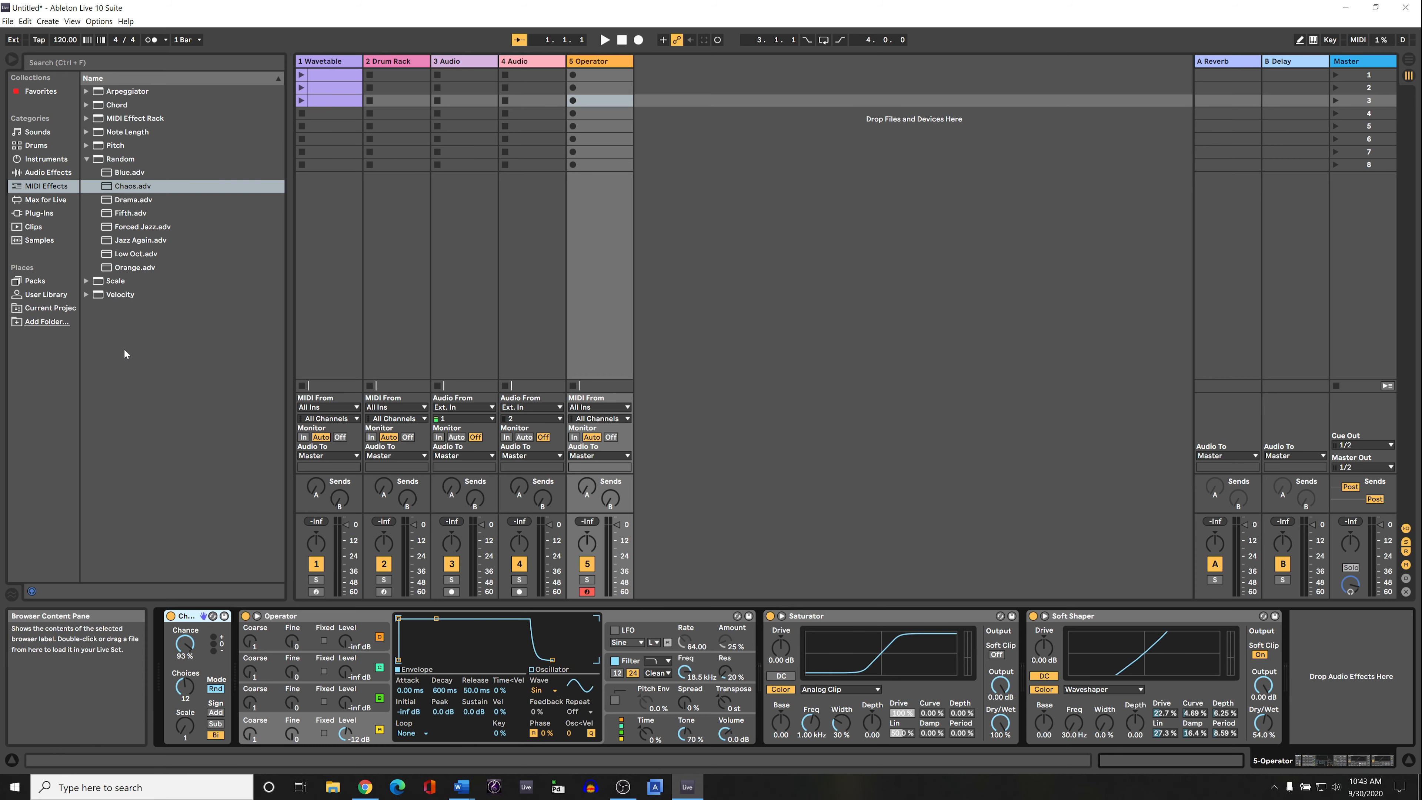
# - Compare the device chains of the Wavetable and Drum Rack MIDI tracks with those of the 3 Audio and 4 Audio tracks
pyautogui.click(349, 223)
pyautogui.click(400, 241)
pyautogui.click(463, 246)
pyautogui.click(555, 259)
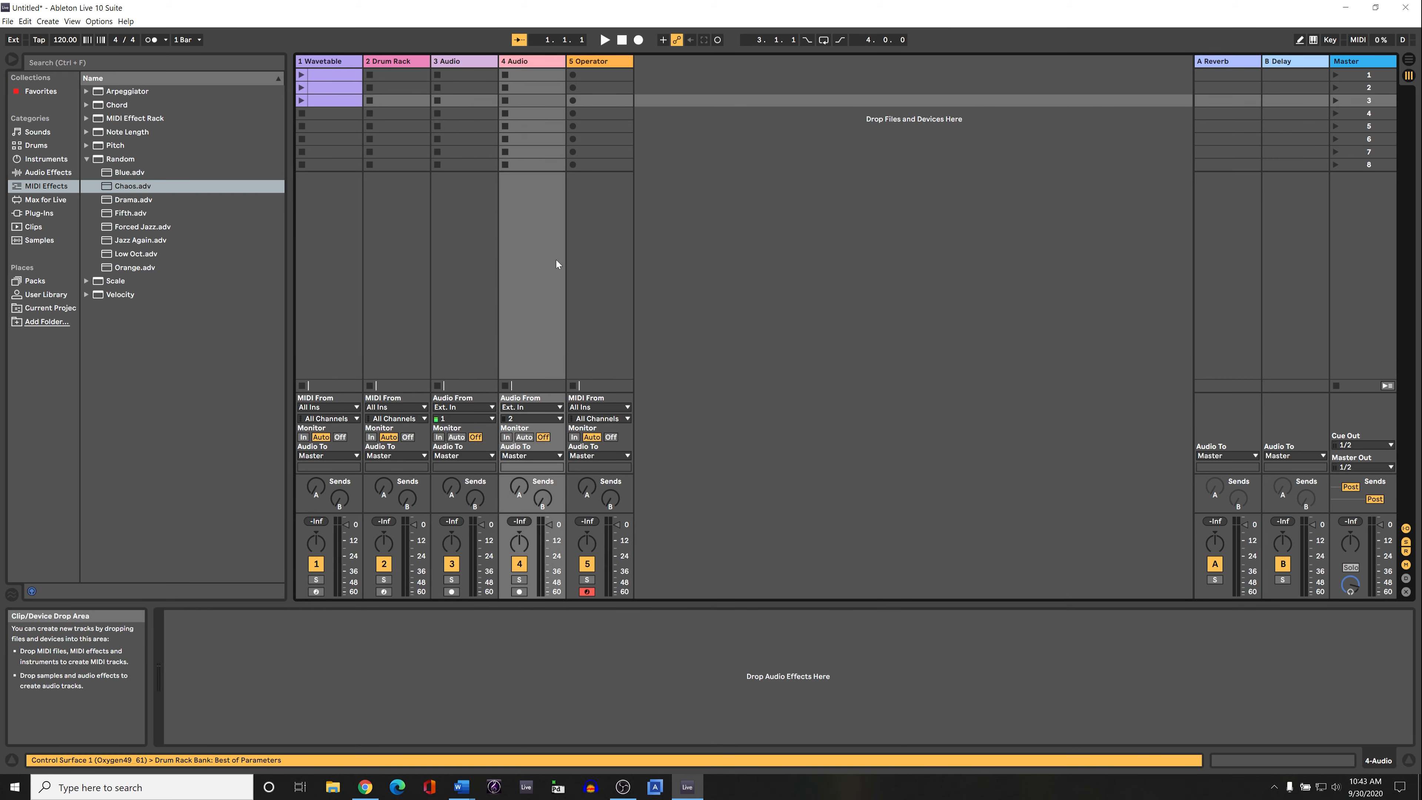
pyautogui.click(38, 186)
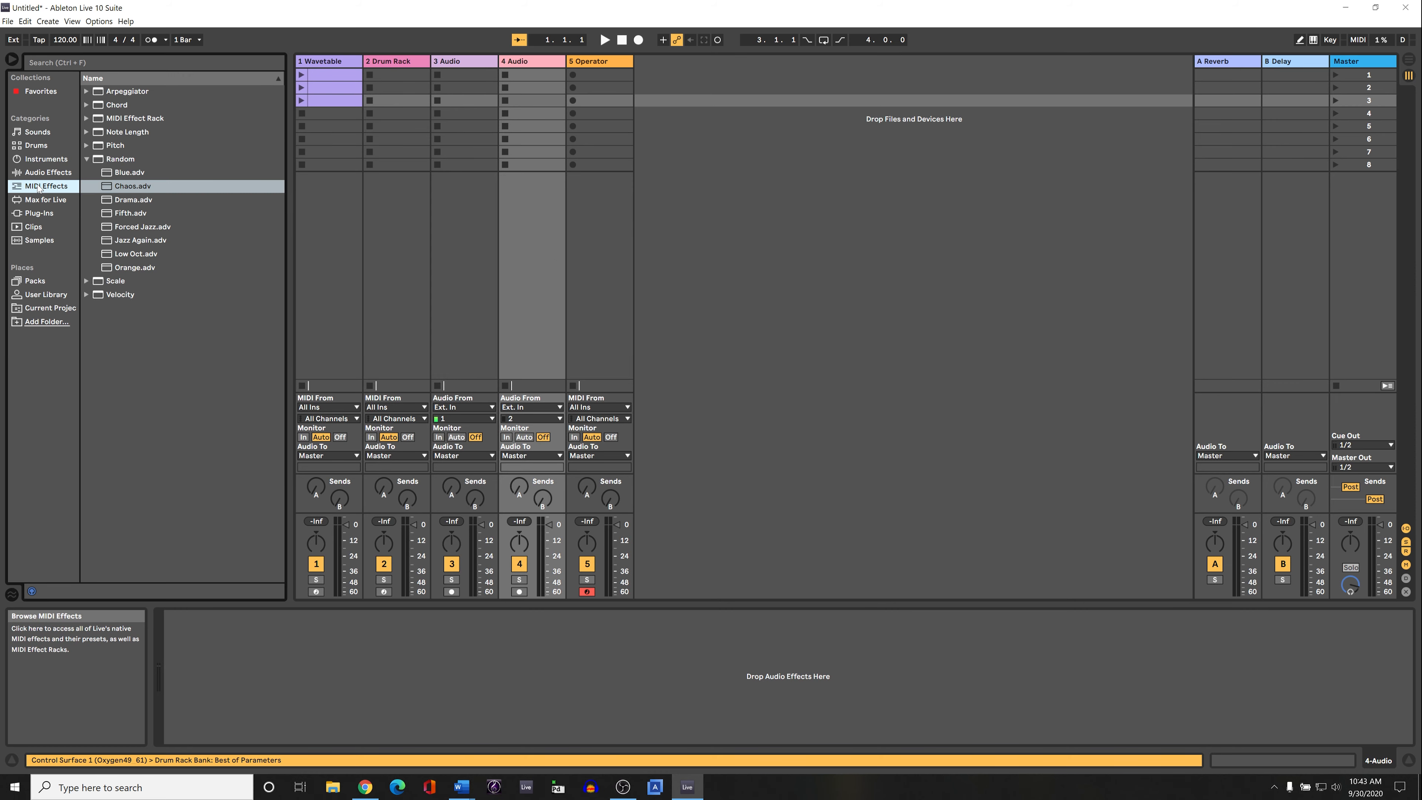
pyautogui.click(369, 226)
pyautogui.click(338, 228)
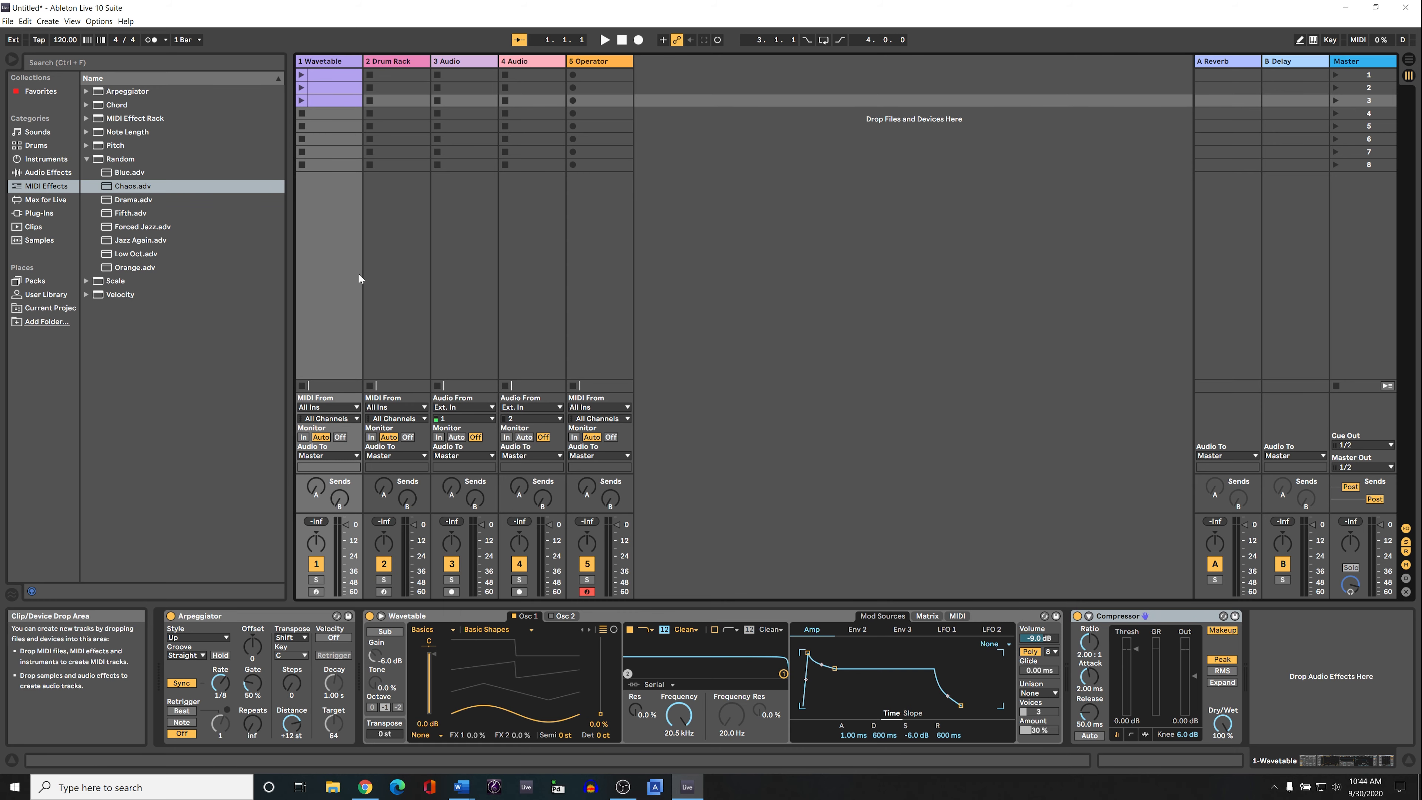
pyautogui.click(470, 307)
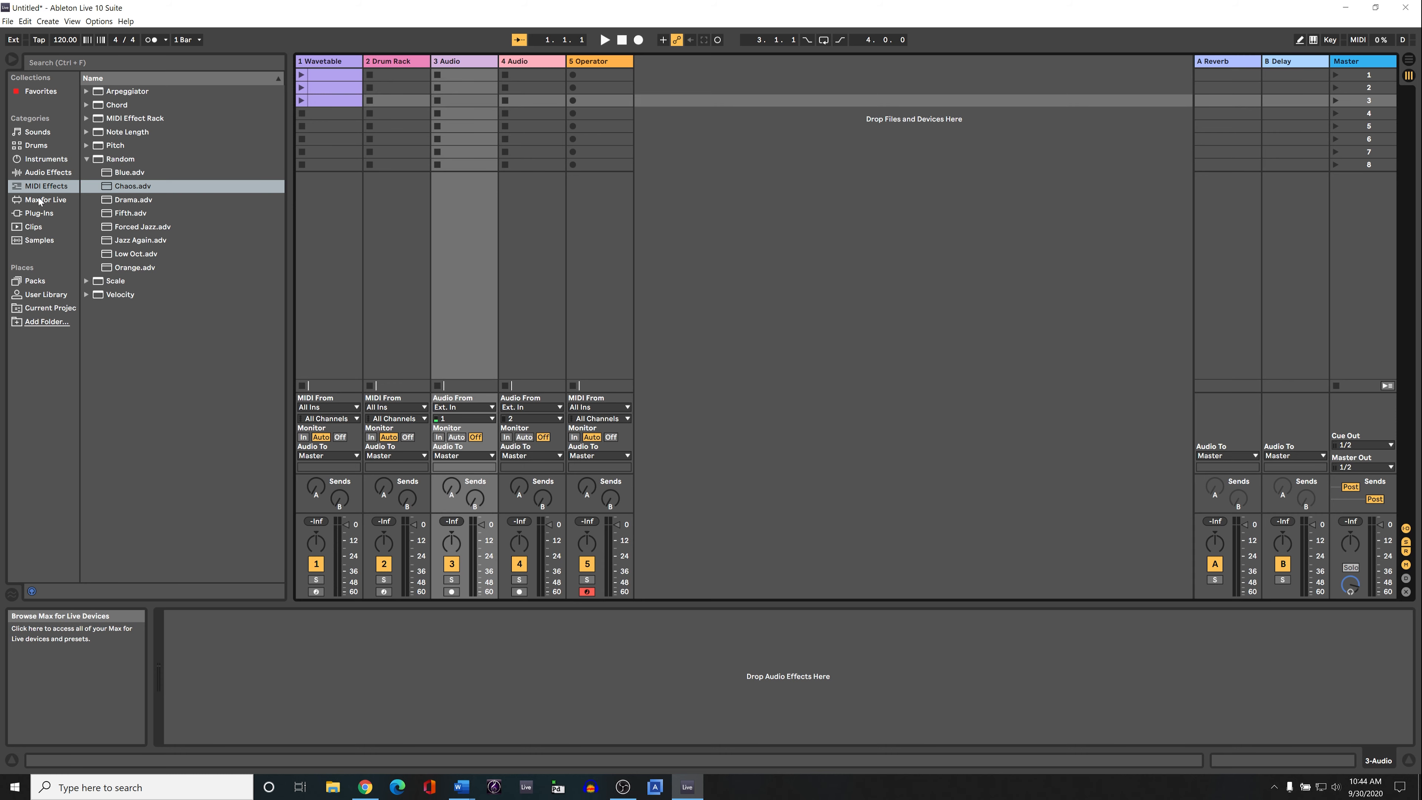
# - Show the Max for Live category and look through its Max MIDI Effect, Max Instrument and Max Audio Effect folders
pyautogui.click(48, 199)
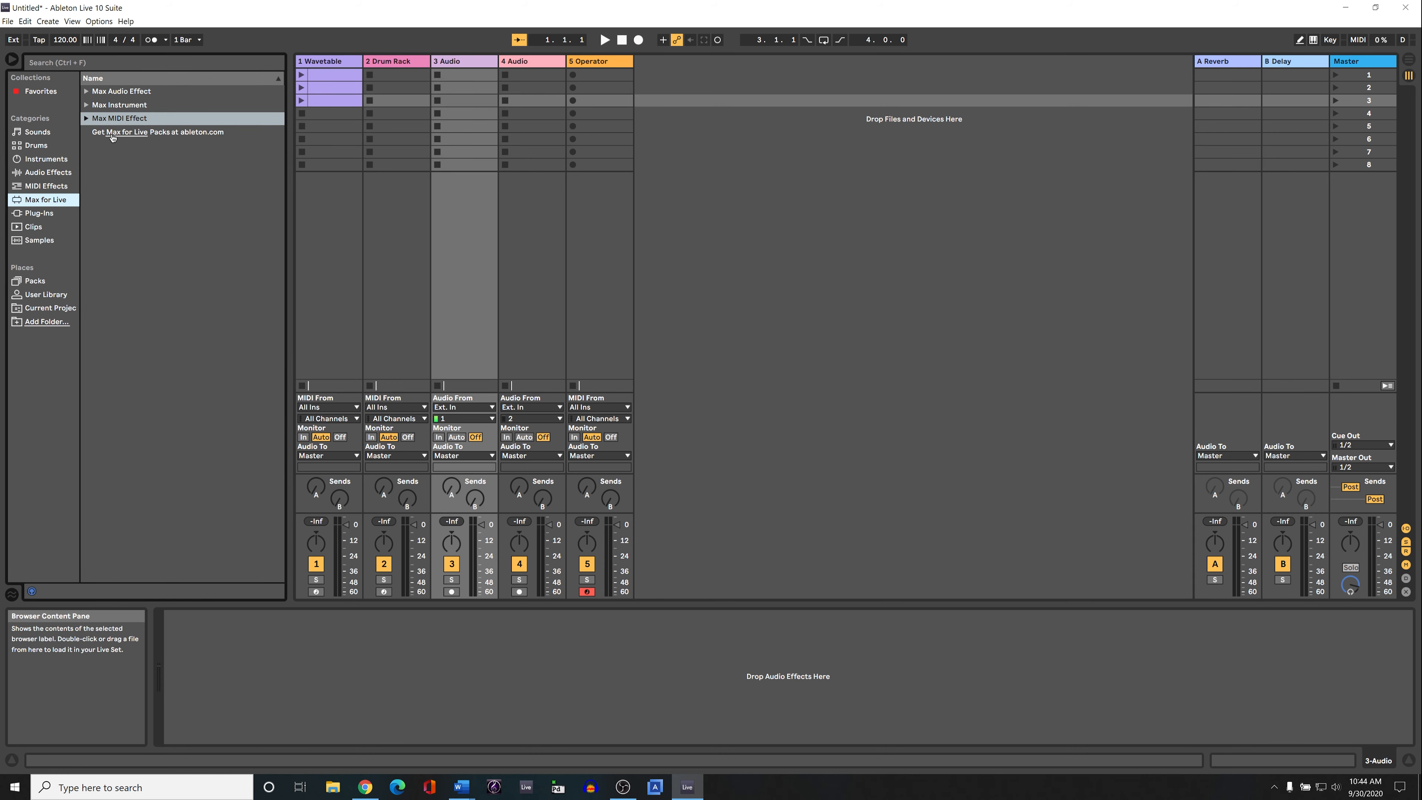
pyautogui.click(85, 118)
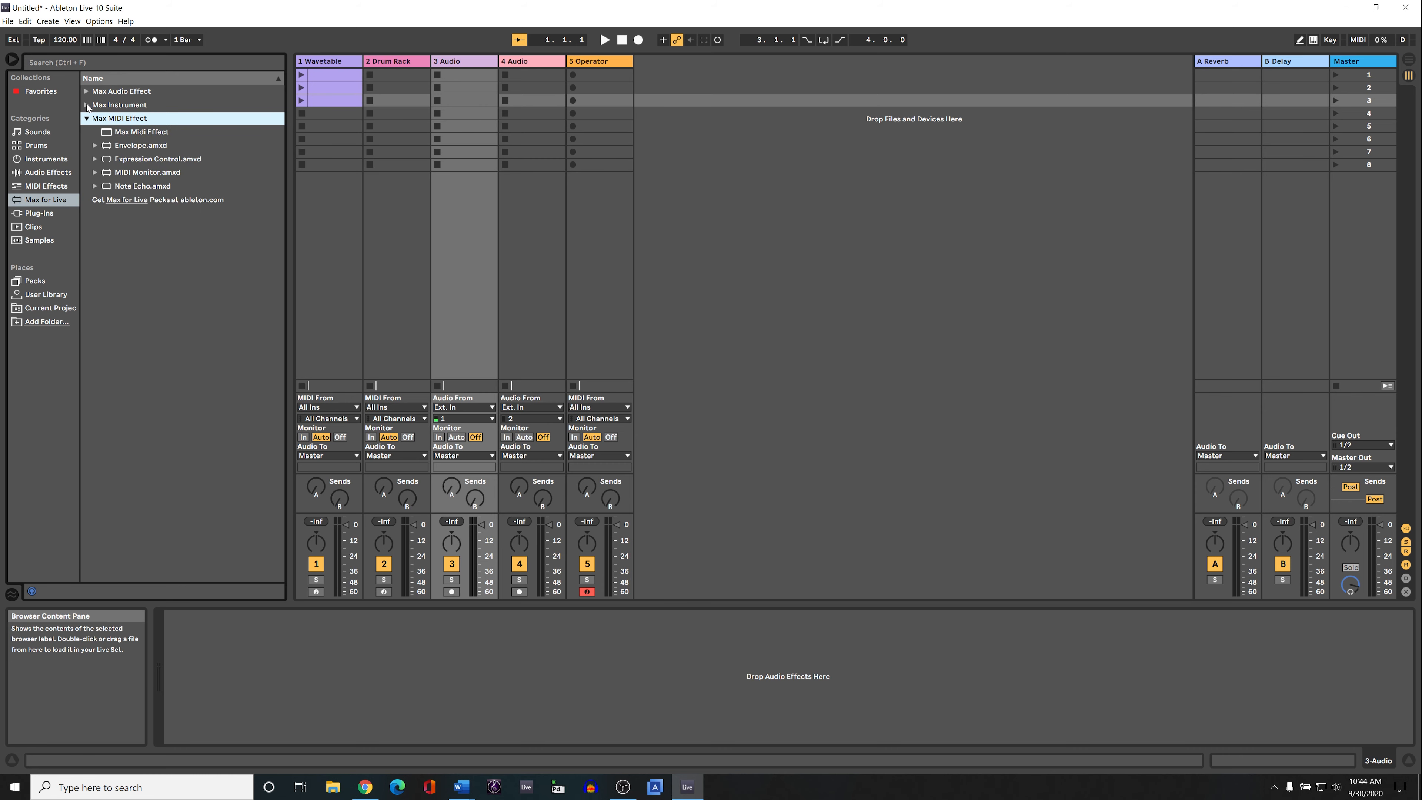
pyautogui.click(88, 106)
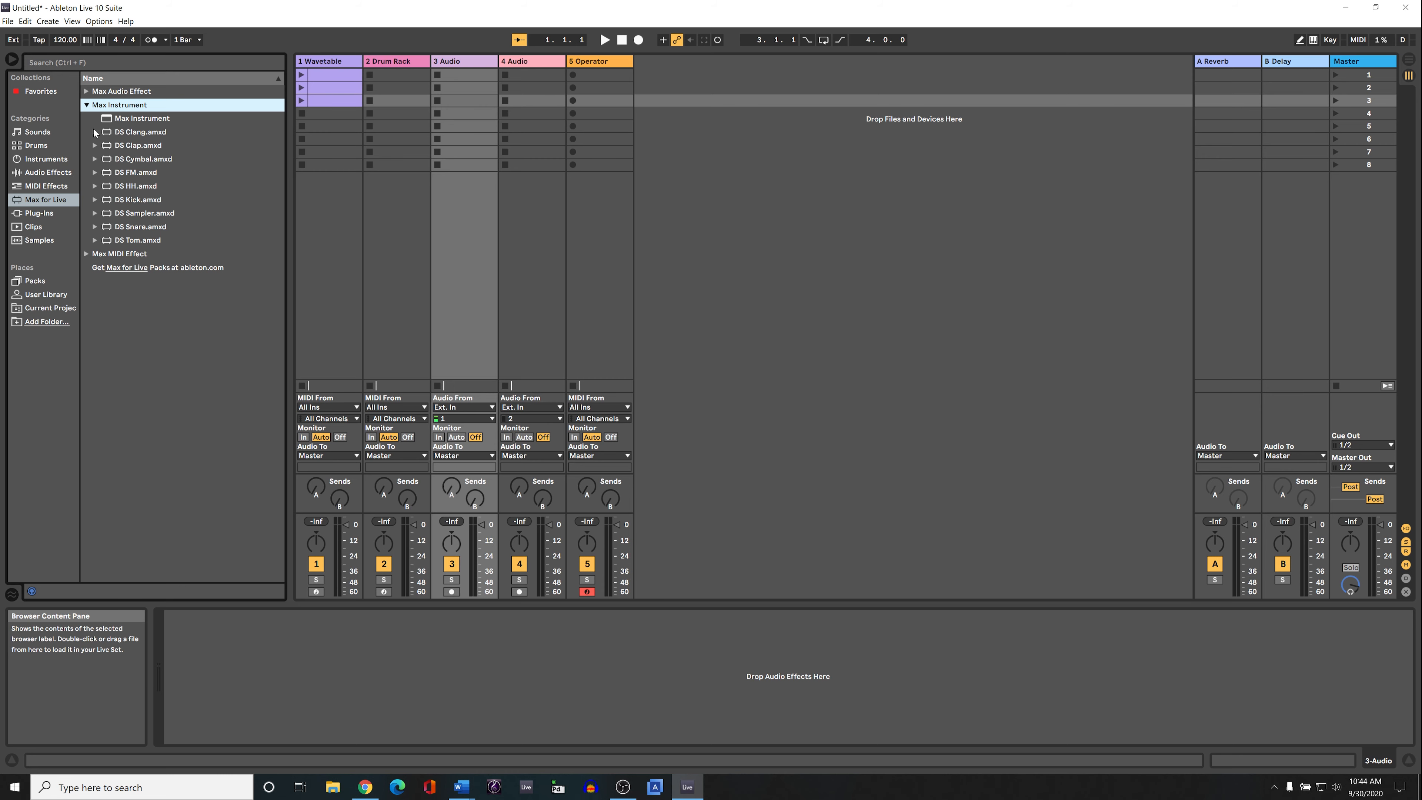
pyautogui.click(86, 106)
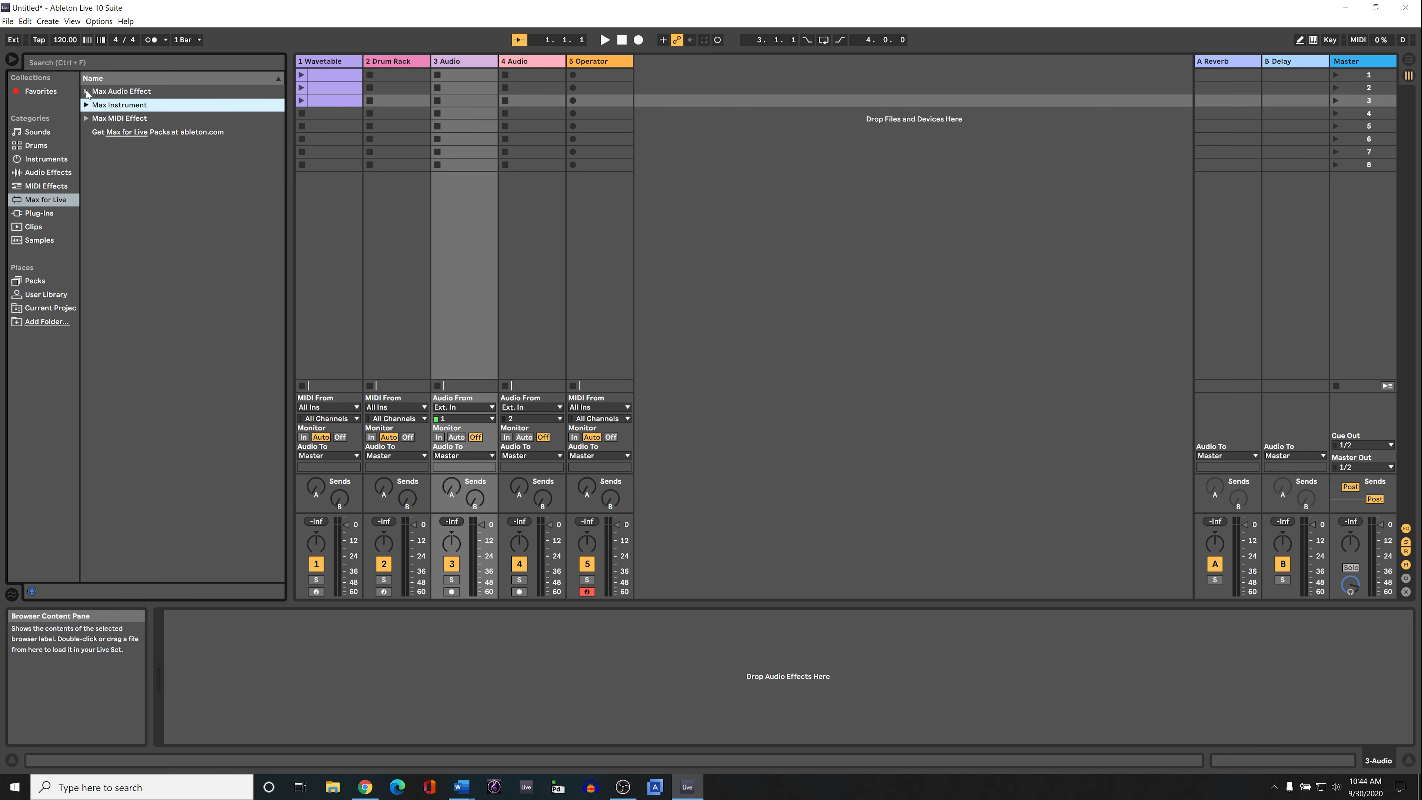
pyautogui.click(87, 93)
pyautogui.click(88, 94)
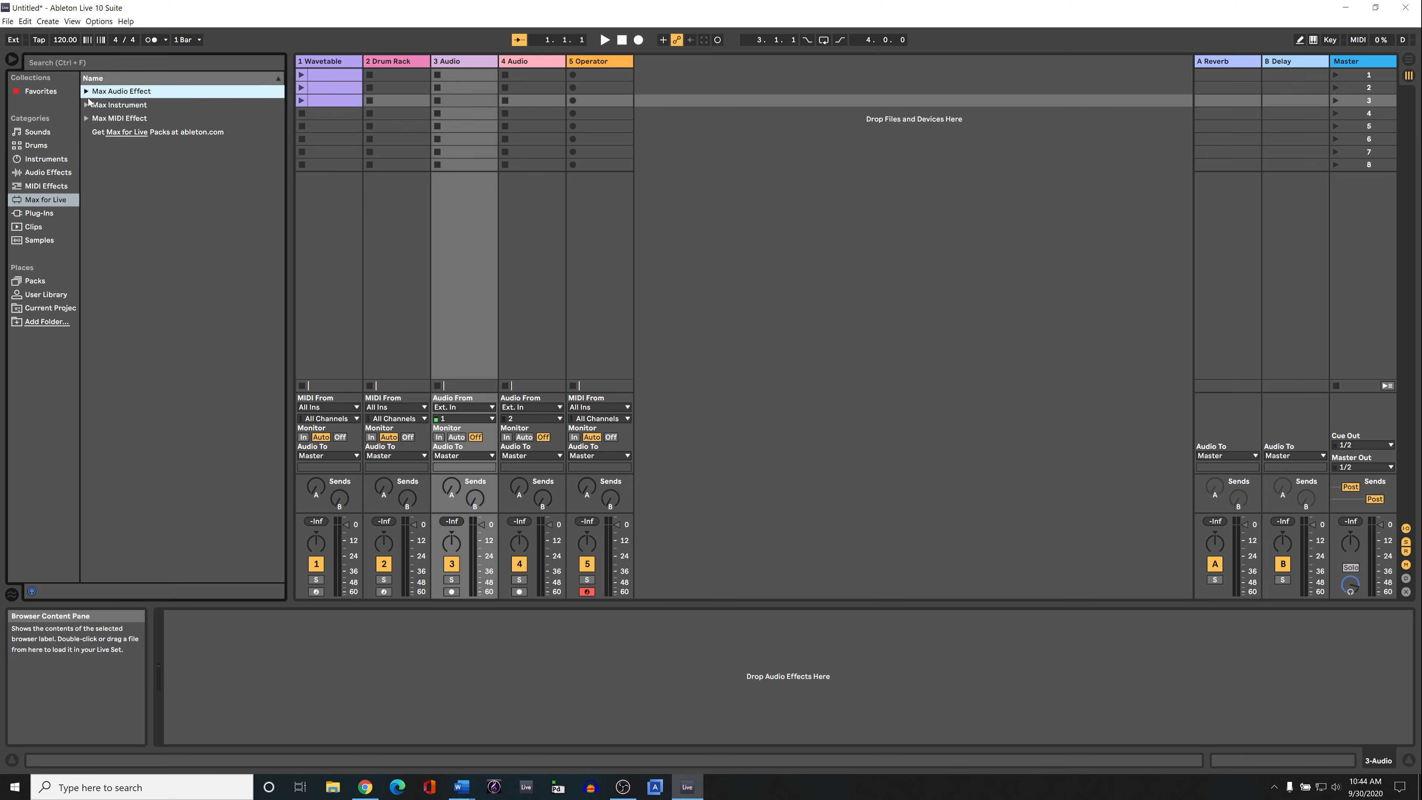
pyautogui.click(88, 106)
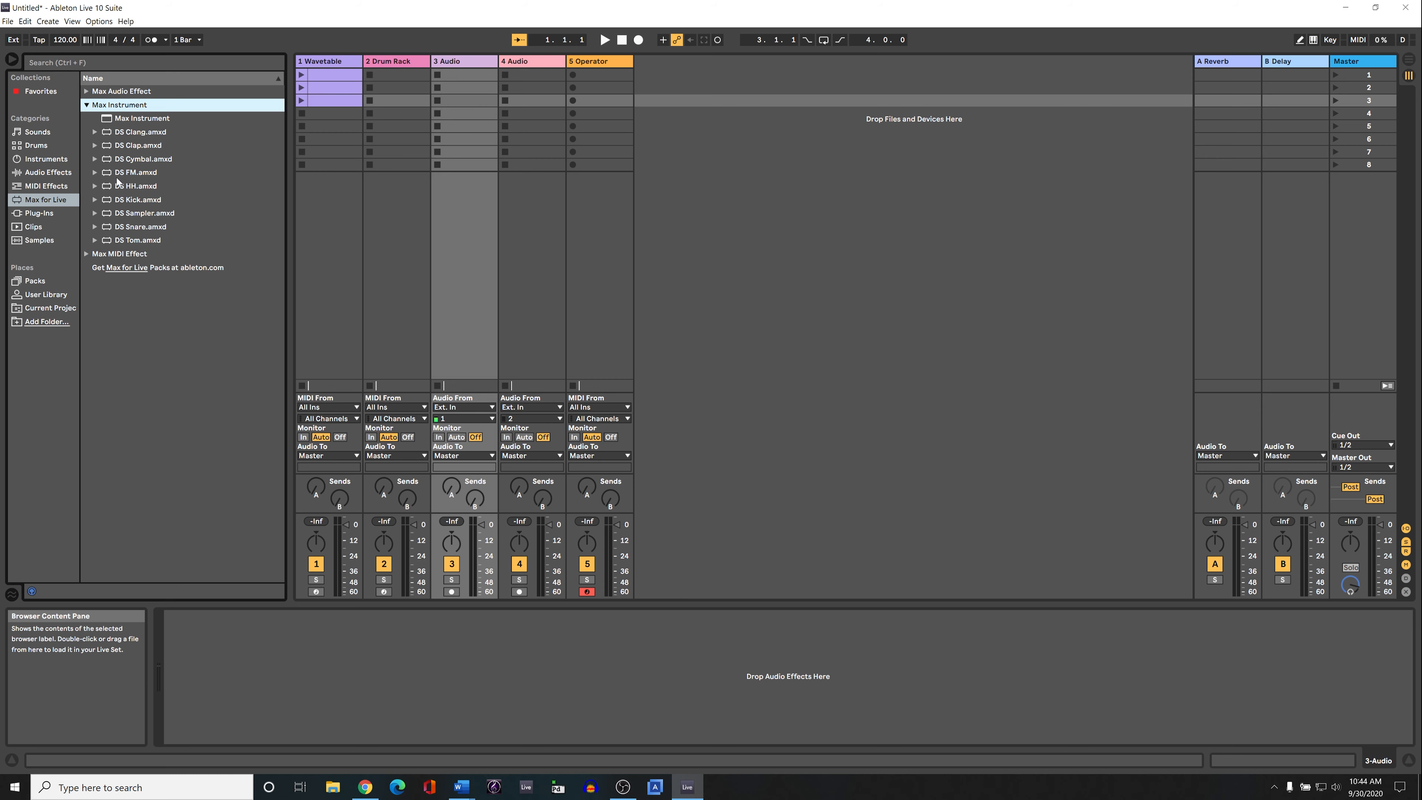
# - Browse the Plug-Ins, Clips and Samples categories, followed by the Packs, User Library and Current Project places
pyautogui.click(50, 213)
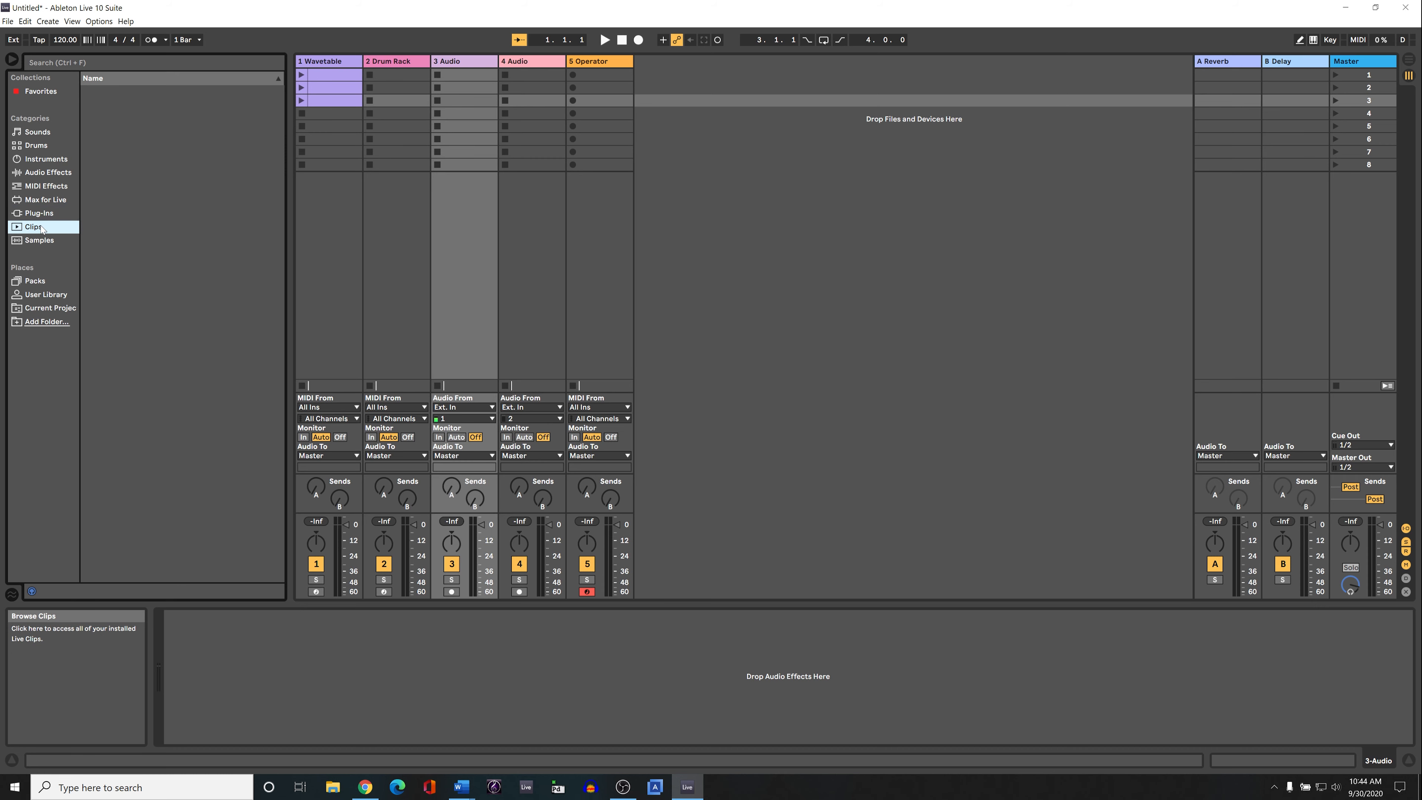
pyautogui.click(48, 240)
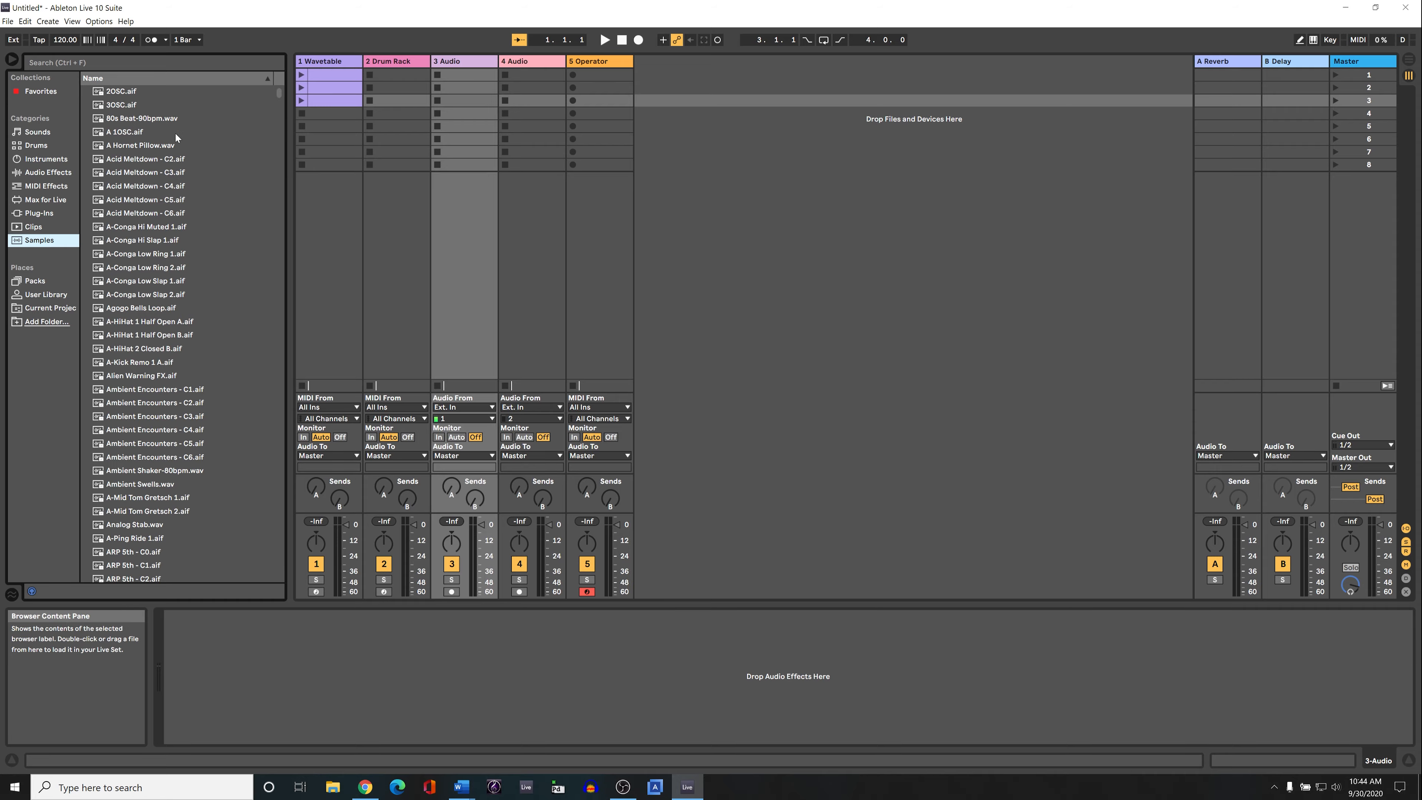
pyautogui.moveTo(279, 95); pyautogui.dragTo(334, 87)
pyautogui.click(41, 277)
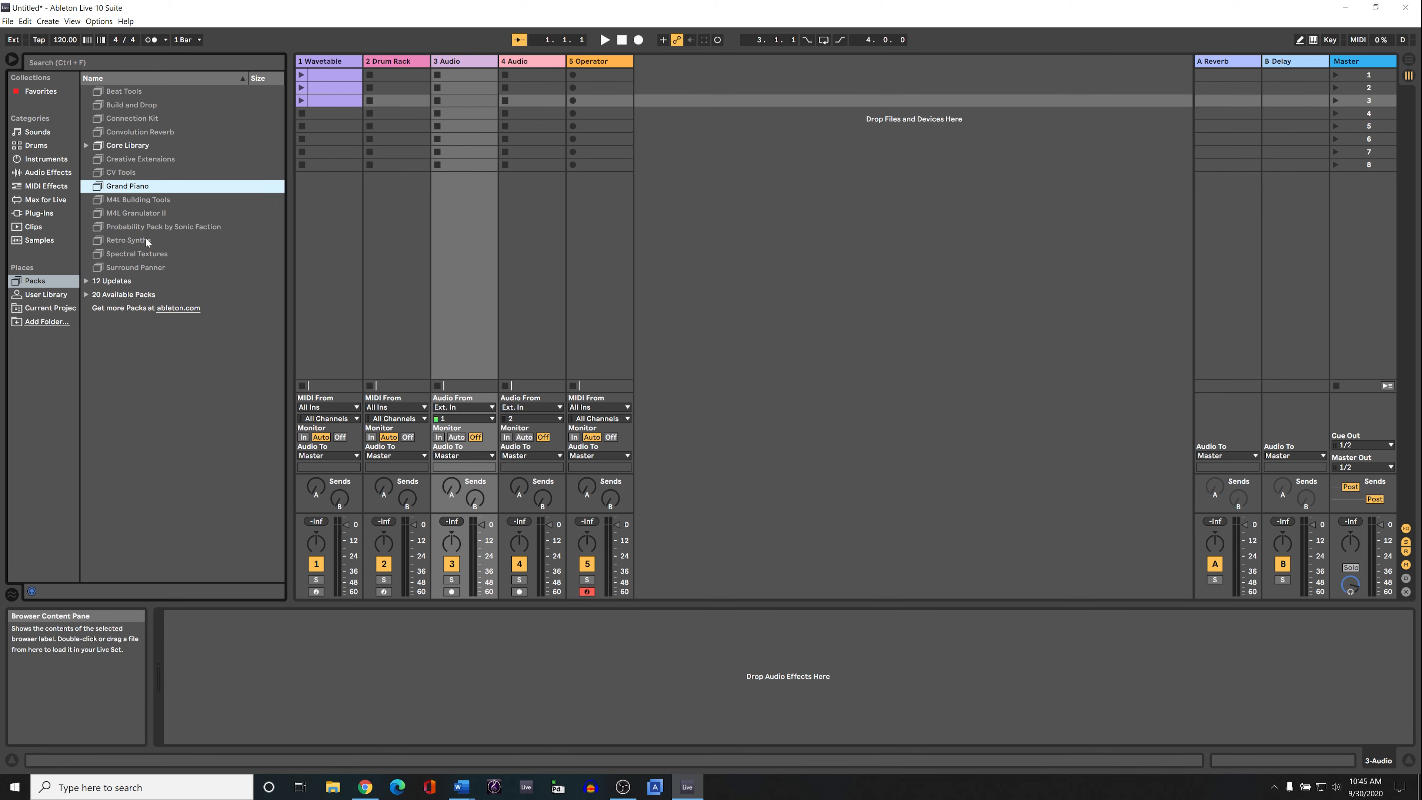
pyautogui.click(106, 281)
pyautogui.click(48, 293)
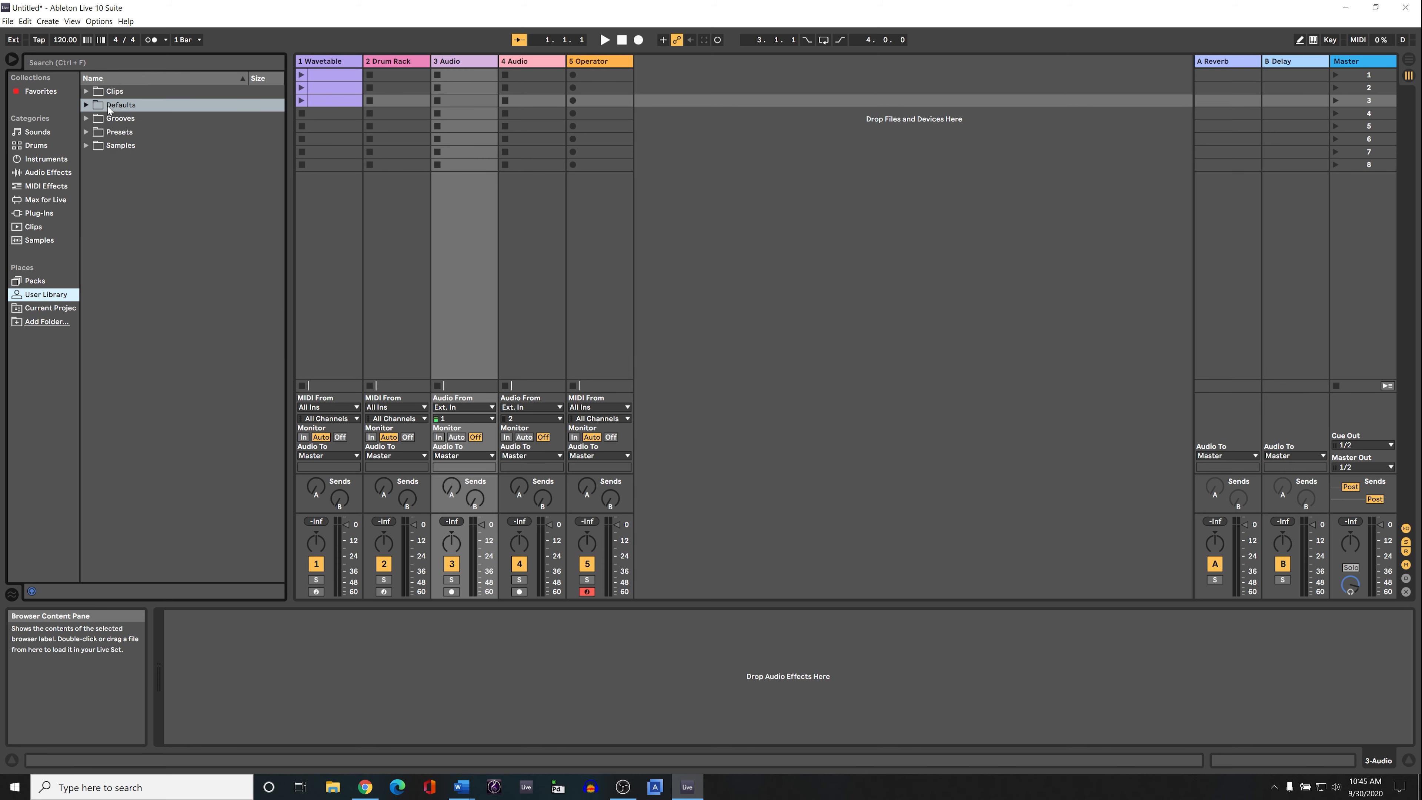
pyautogui.click(50, 307)
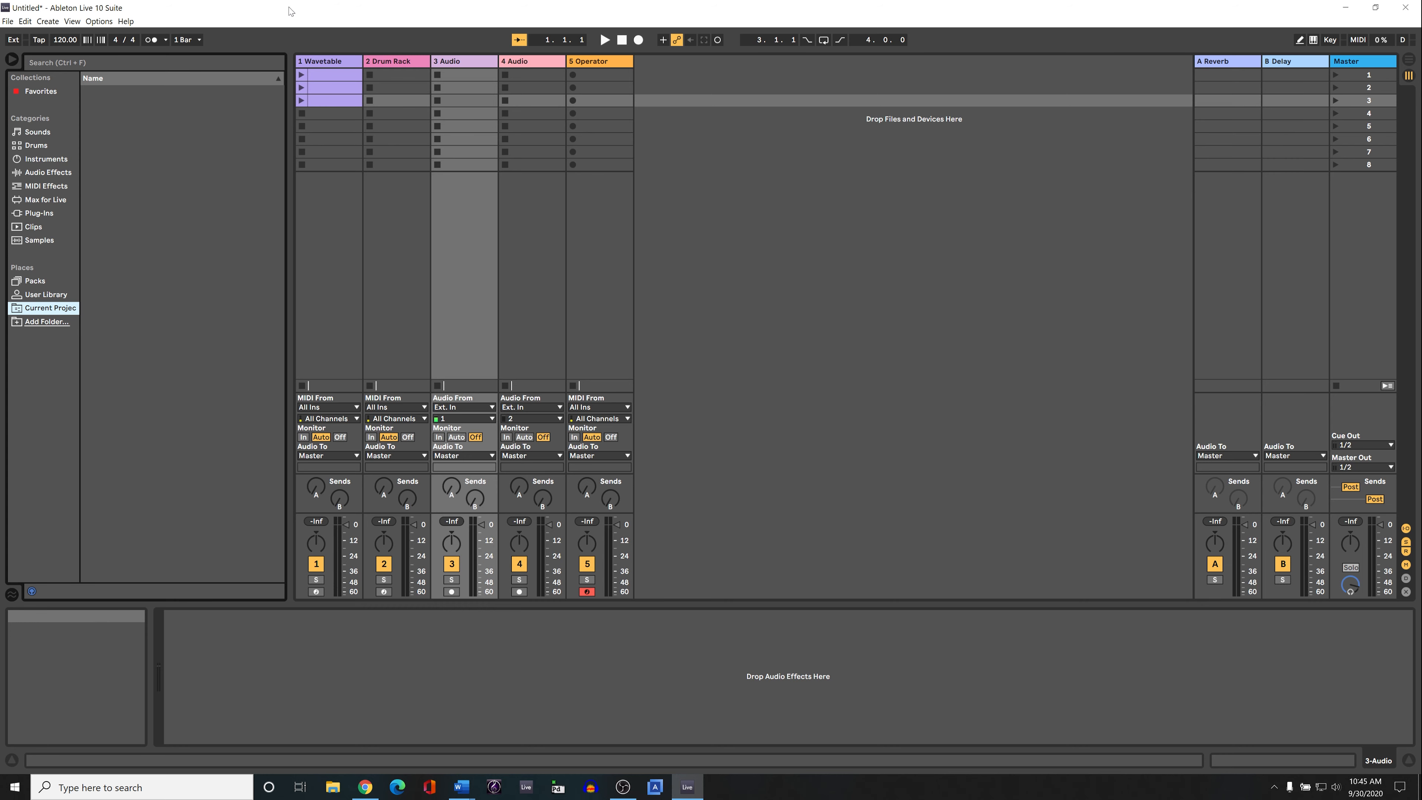
# - Open the Help View, view the first page of the A Tour of Live lesson, and close the Help View
pyautogui.click(132, 21)
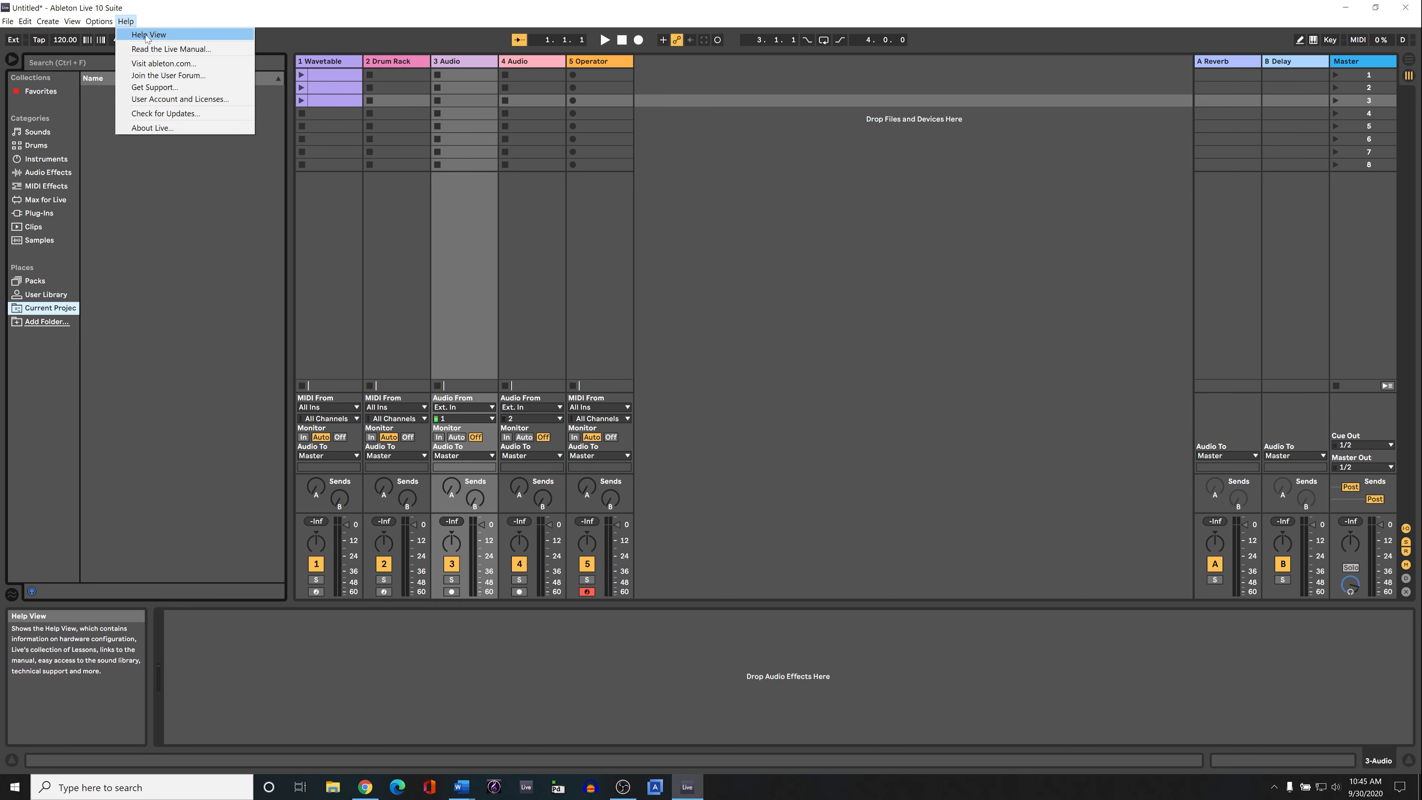
pyautogui.click(147, 36)
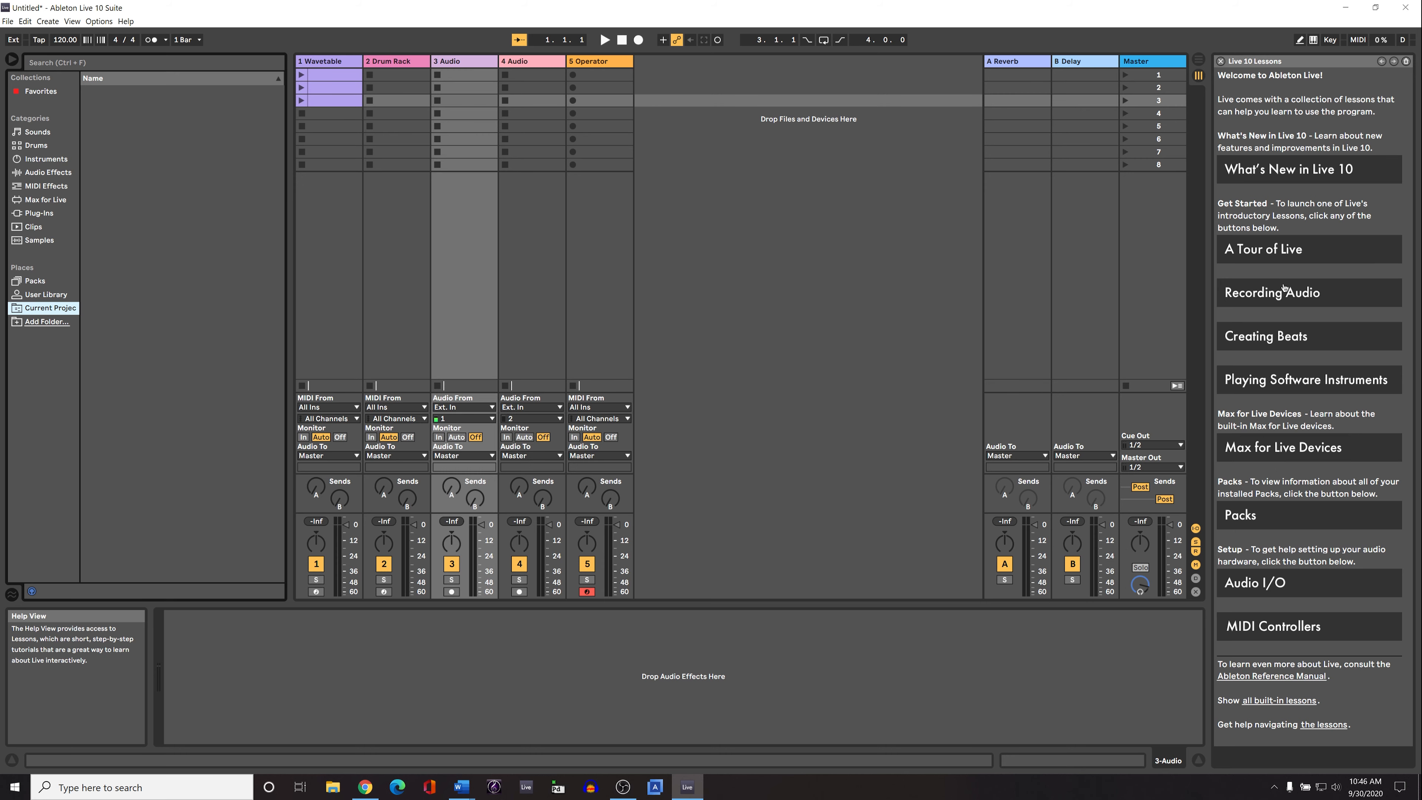
pyautogui.click(1287, 260)
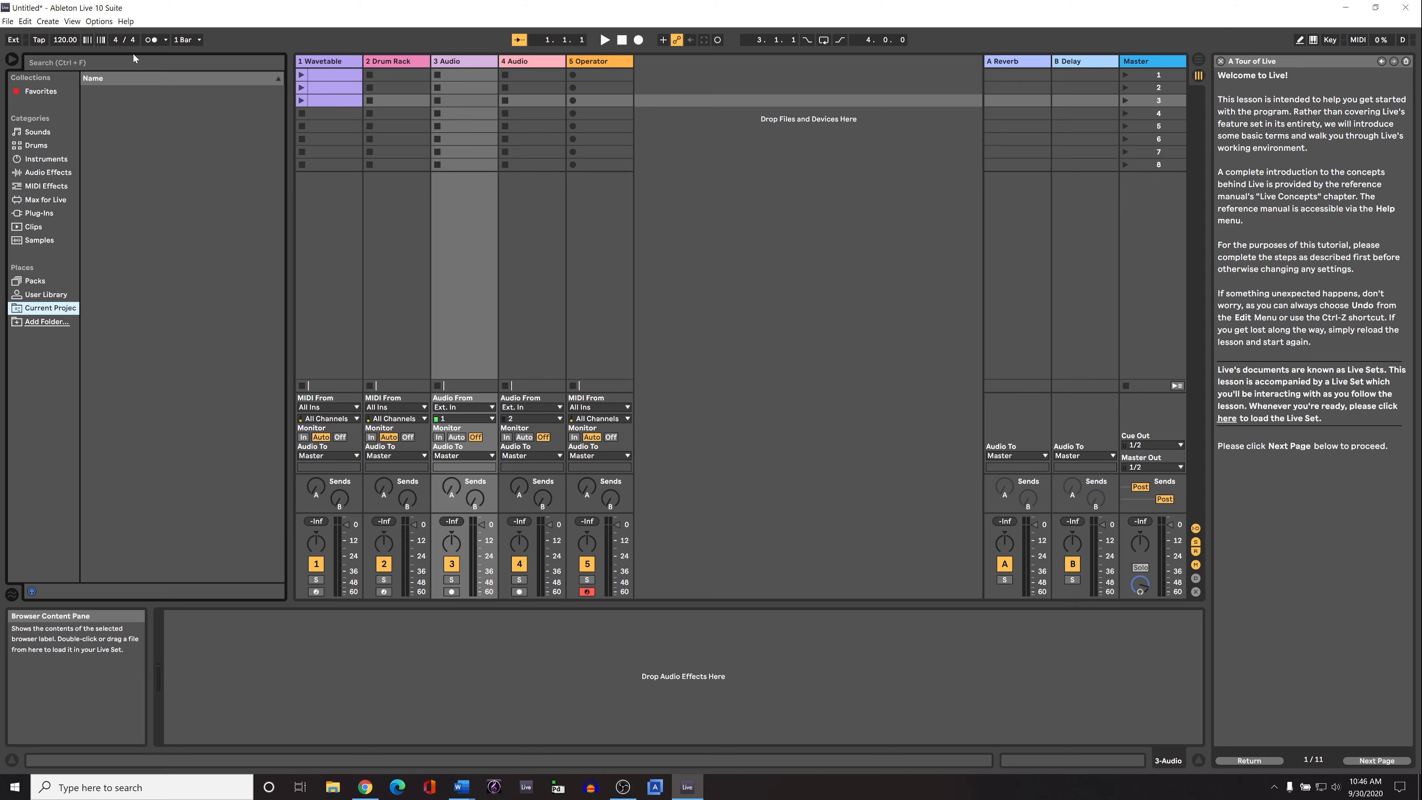
pyautogui.click(126, 21)
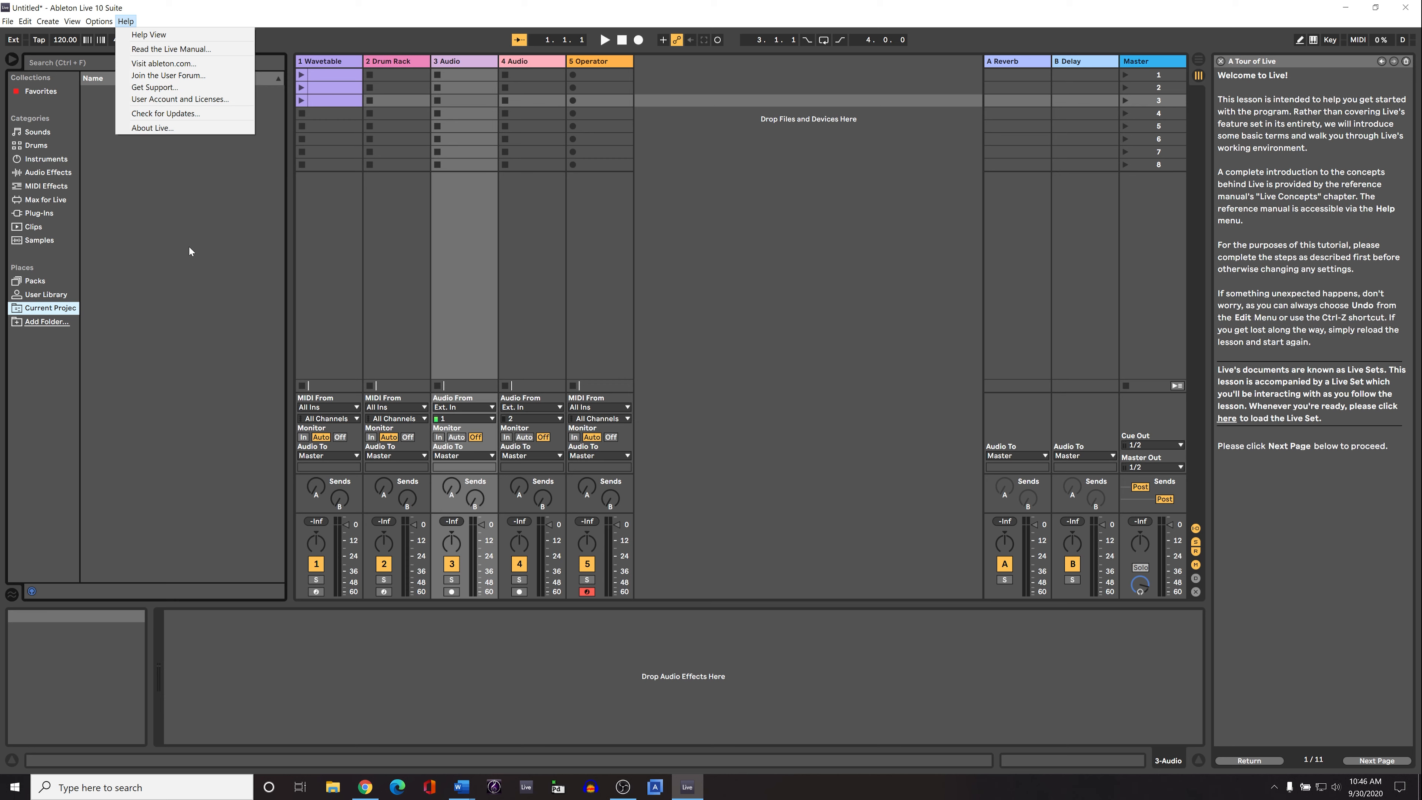
pyautogui.click(202, 239)
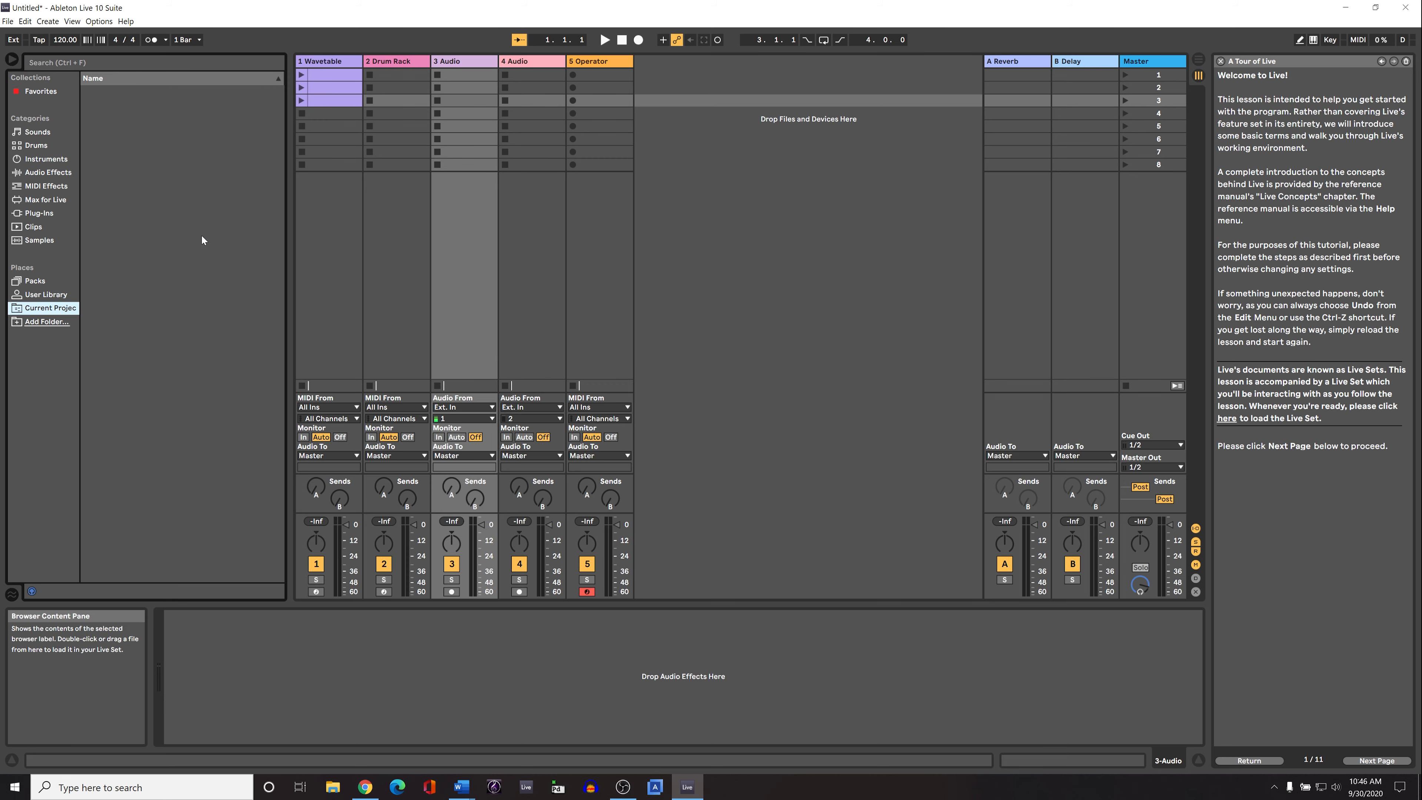
pyautogui.click(1222, 62)
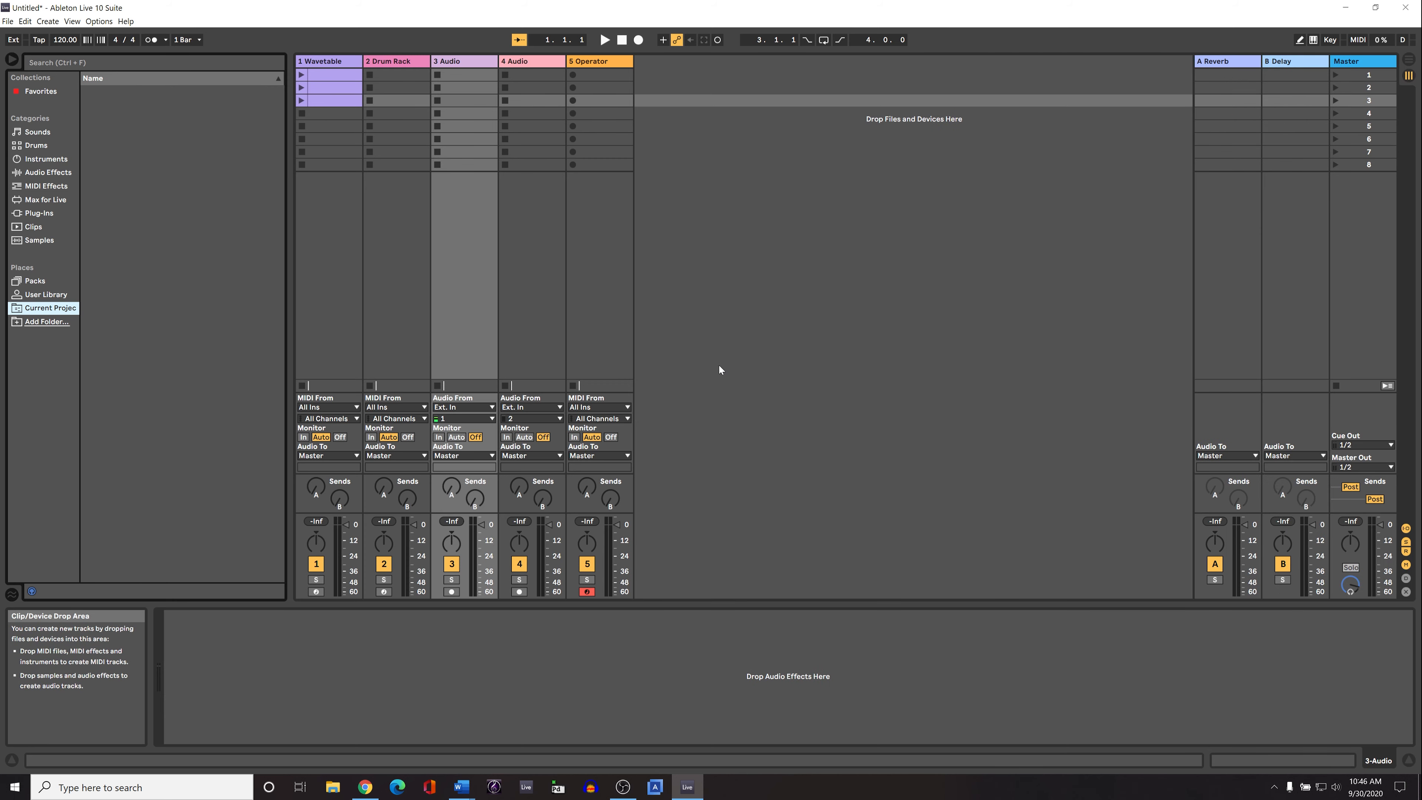
# - Review the device chains of the Wavetable, Drum Rack and audio tracks, ending on the Wavetable track
pyautogui.click(502, 324)
pyautogui.click(391, 313)
pyautogui.click(336, 307)
pyautogui.click(436, 307)
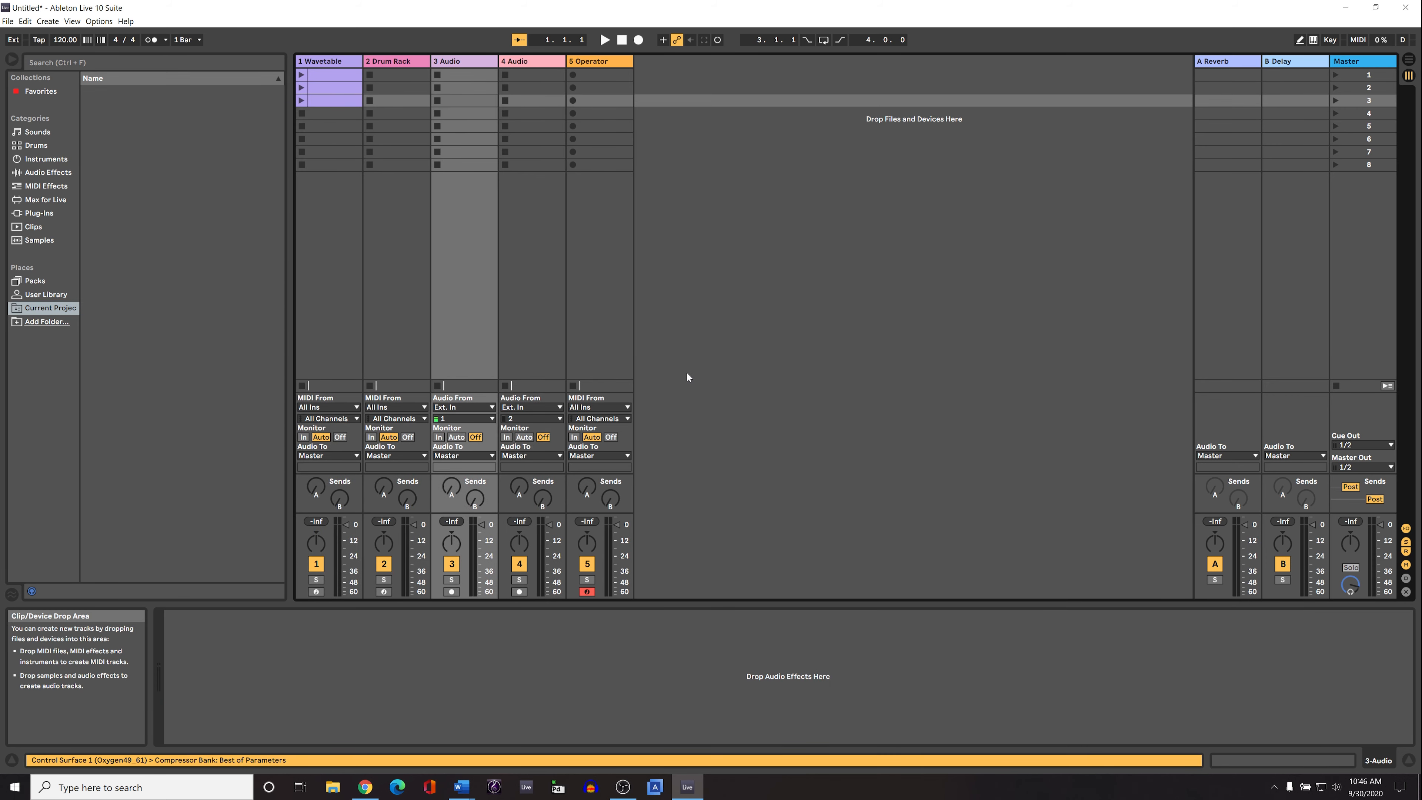
pyautogui.click(389, 285)
pyautogui.click(335, 275)
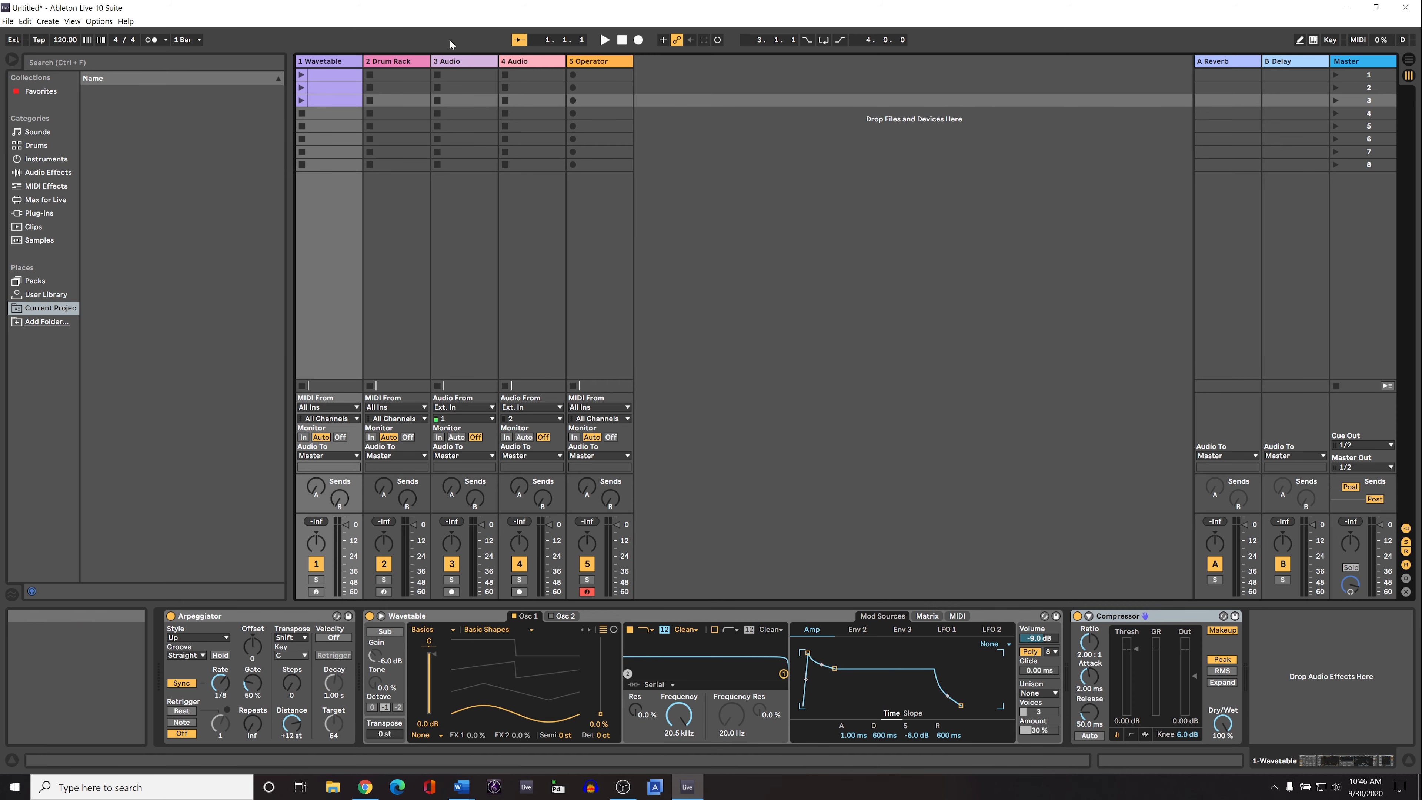
pyautogui.click(417, 312)
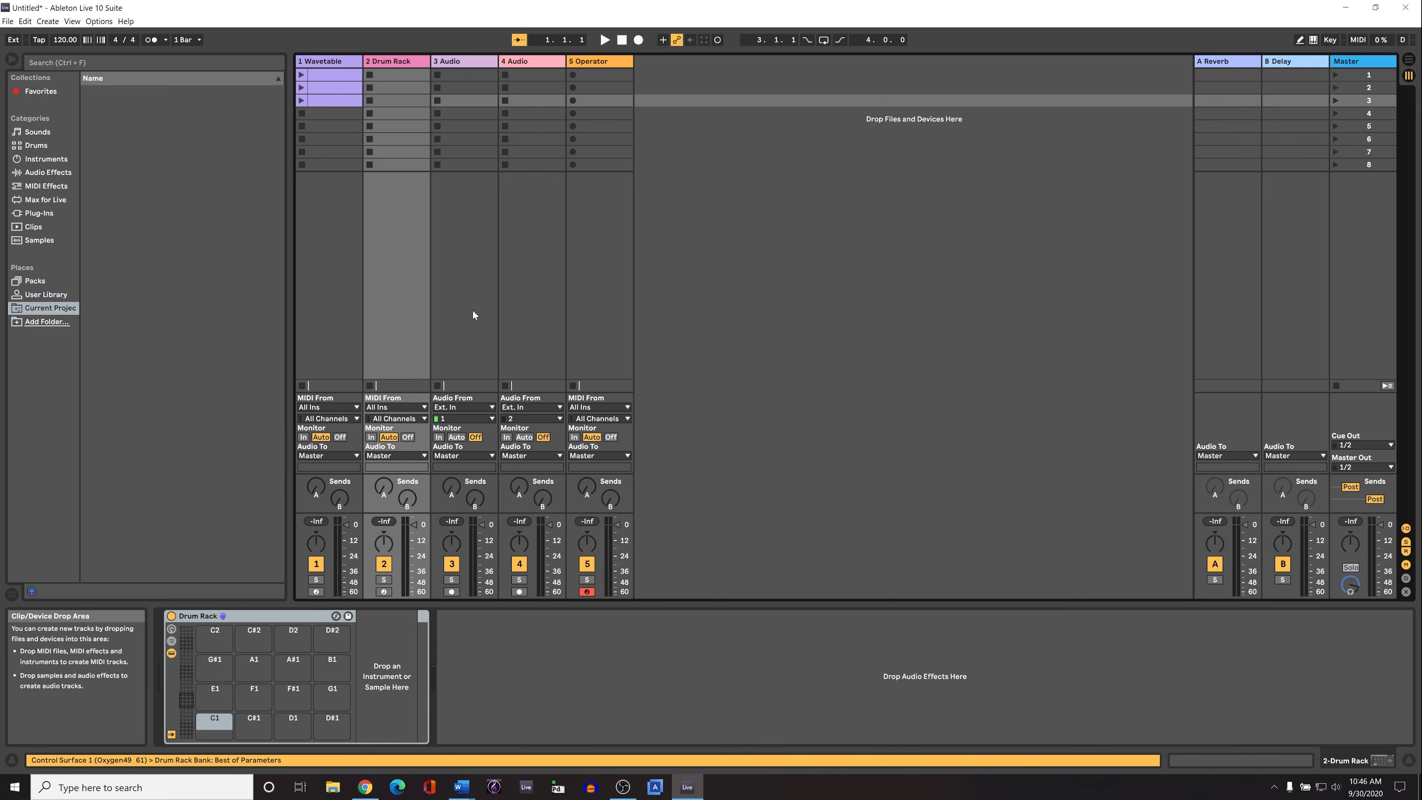
pyautogui.click(472, 309)
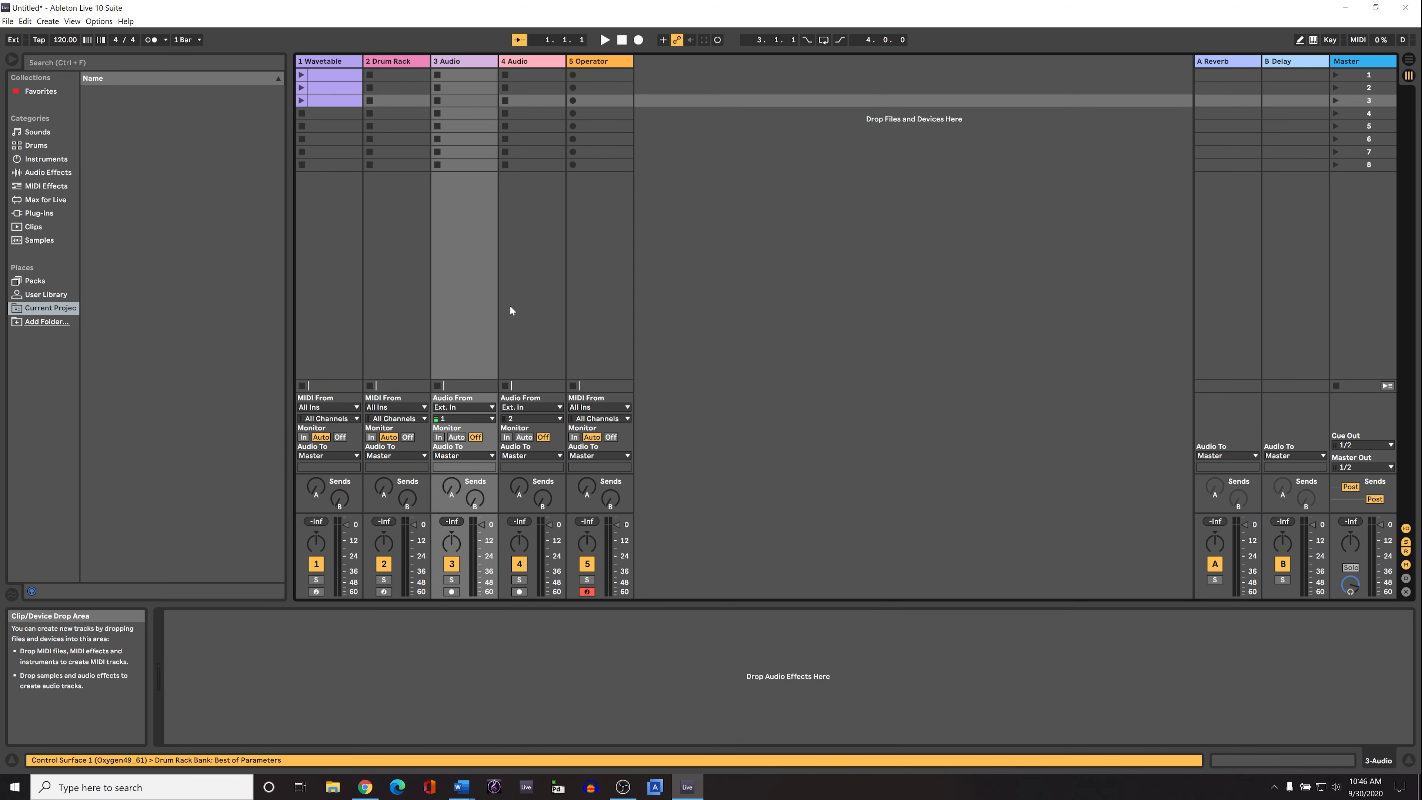
pyautogui.click(398, 297)
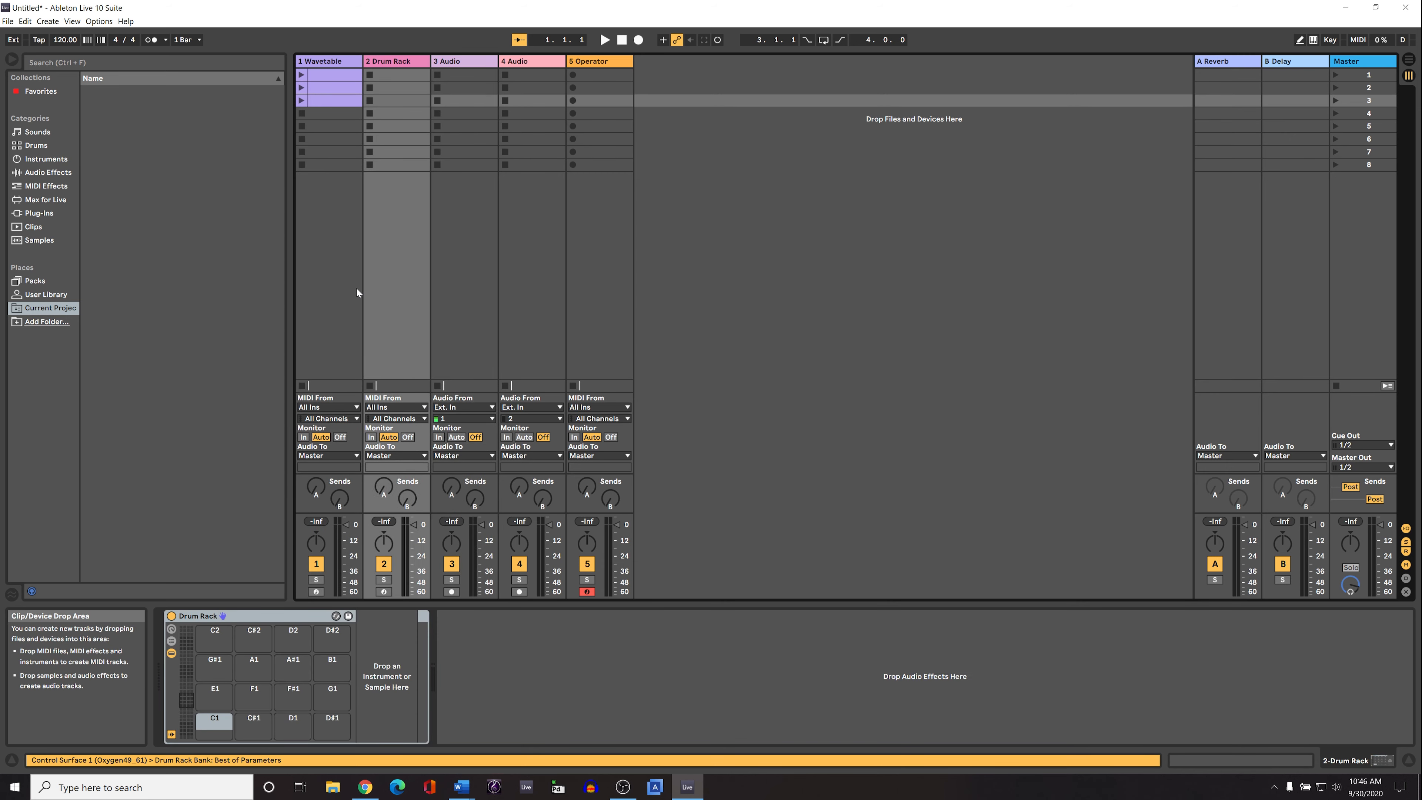
pyautogui.click(334, 283)
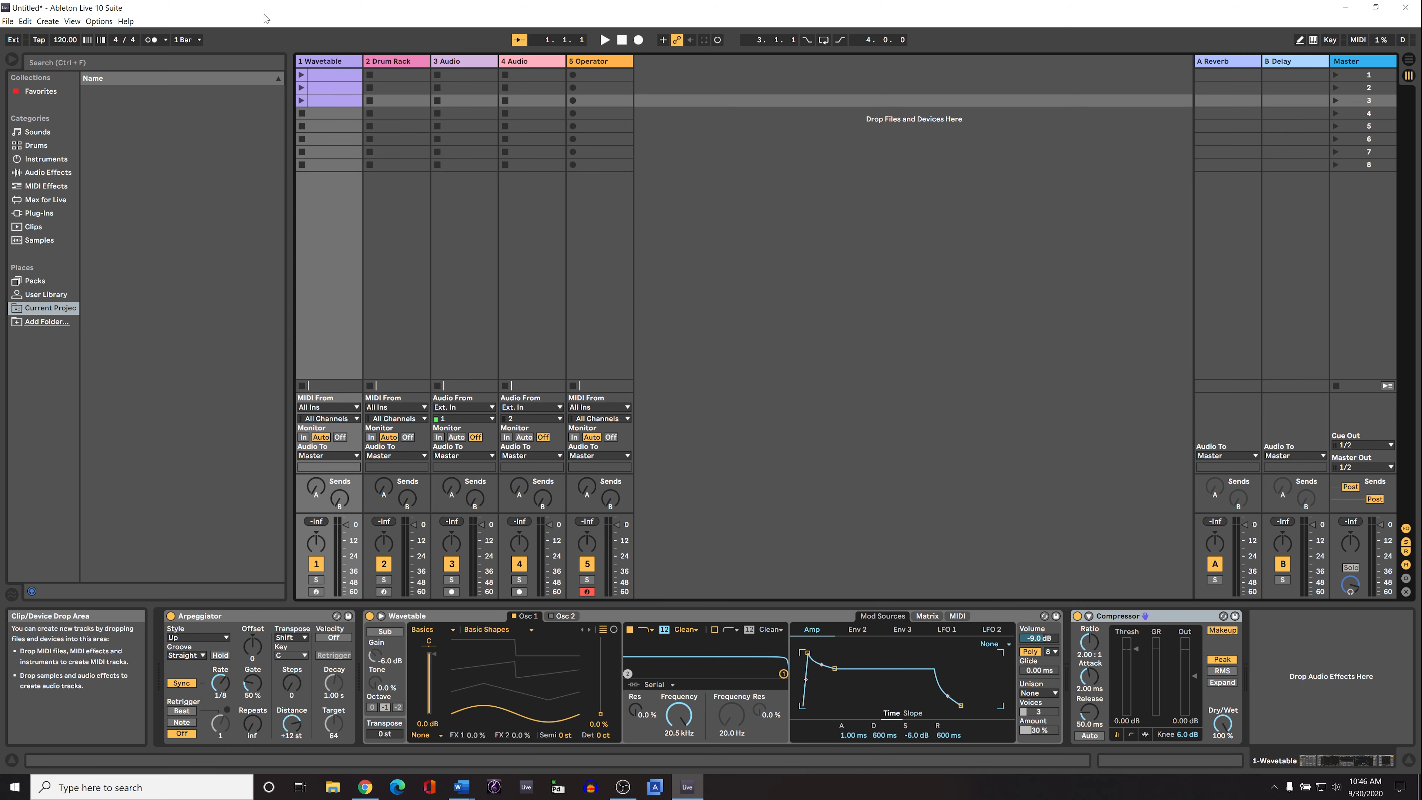
pyautogui.click(125, 22)
pyautogui.click(135, 190)
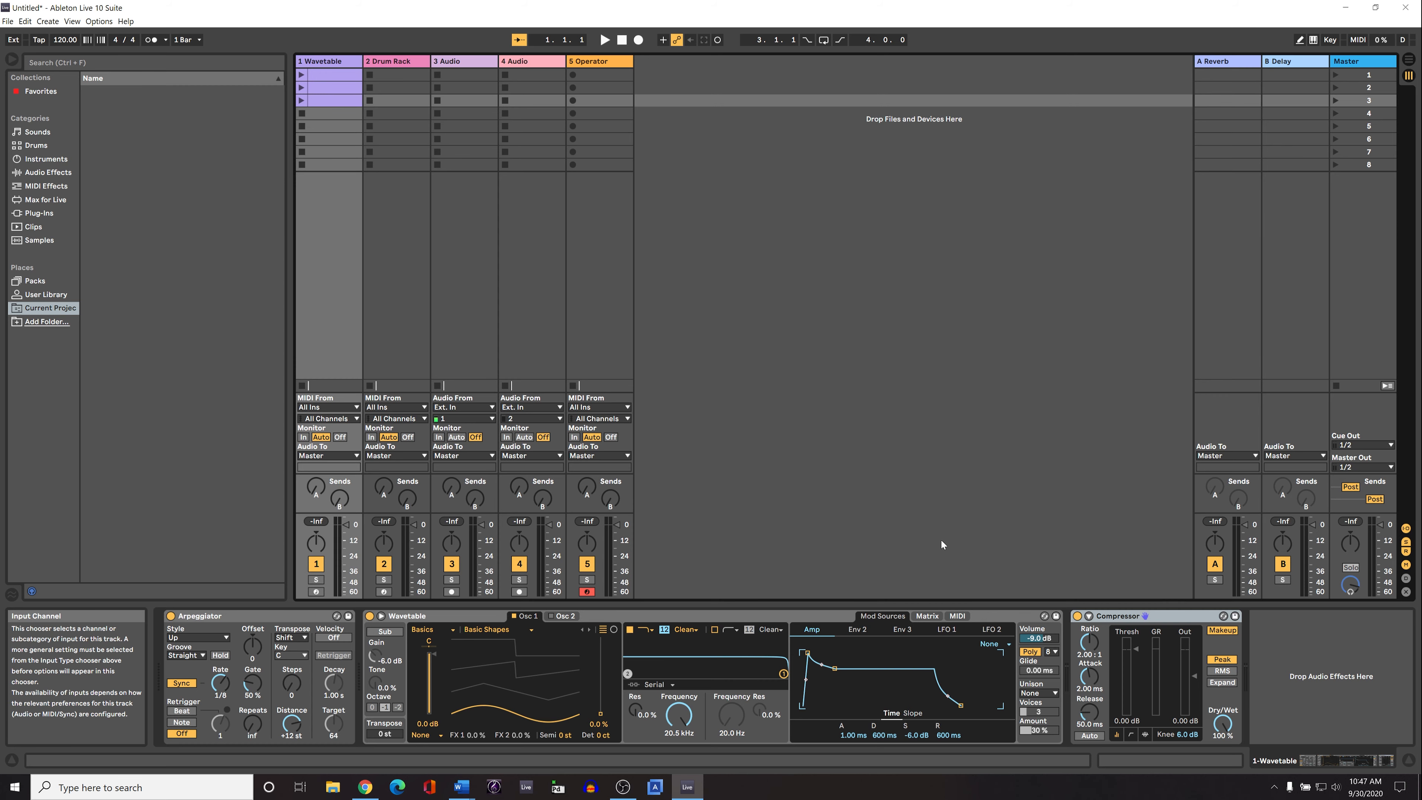
pyautogui.click(568, 255)
pyautogui.click(515, 266)
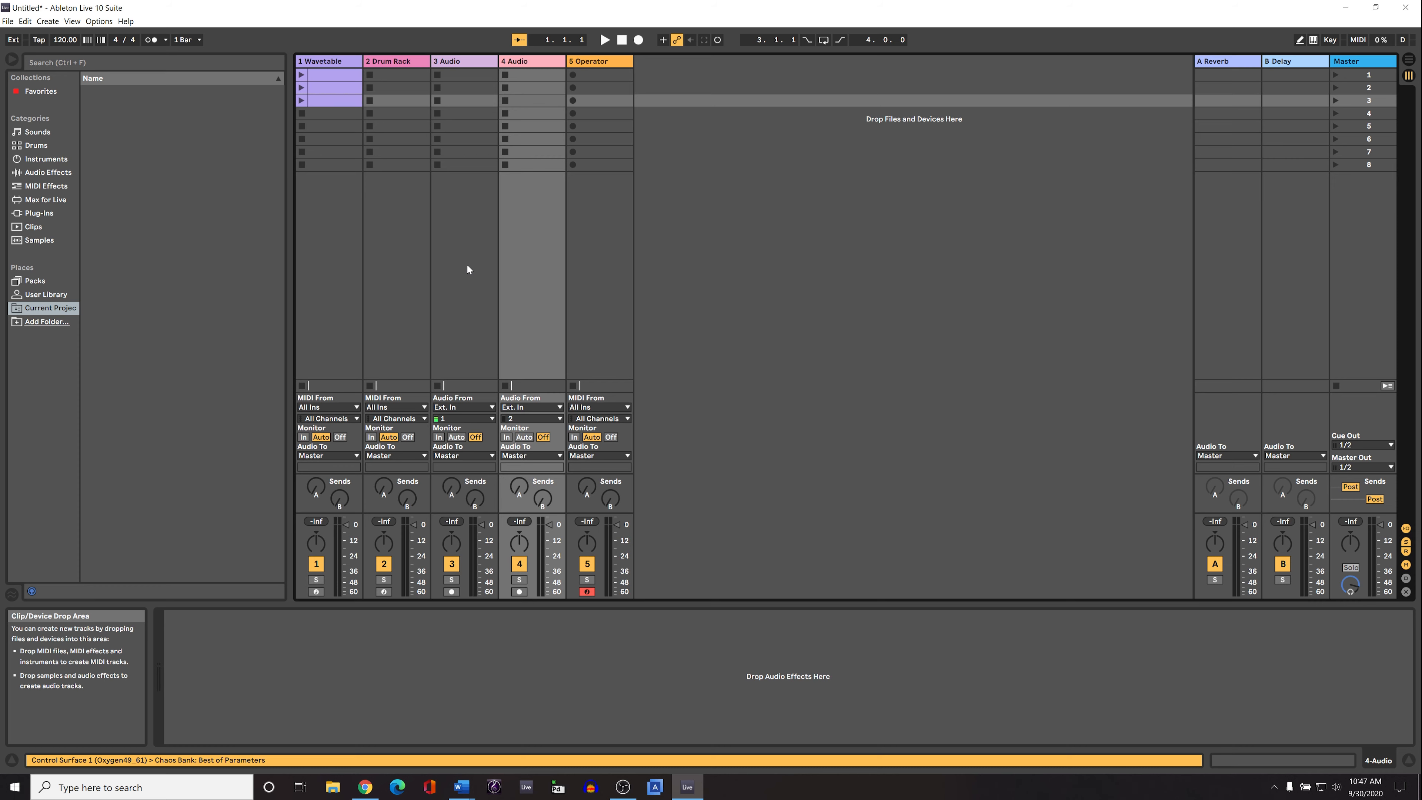
pyautogui.click(467, 265)
pyautogui.click(416, 266)
pyautogui.click(317, 268)
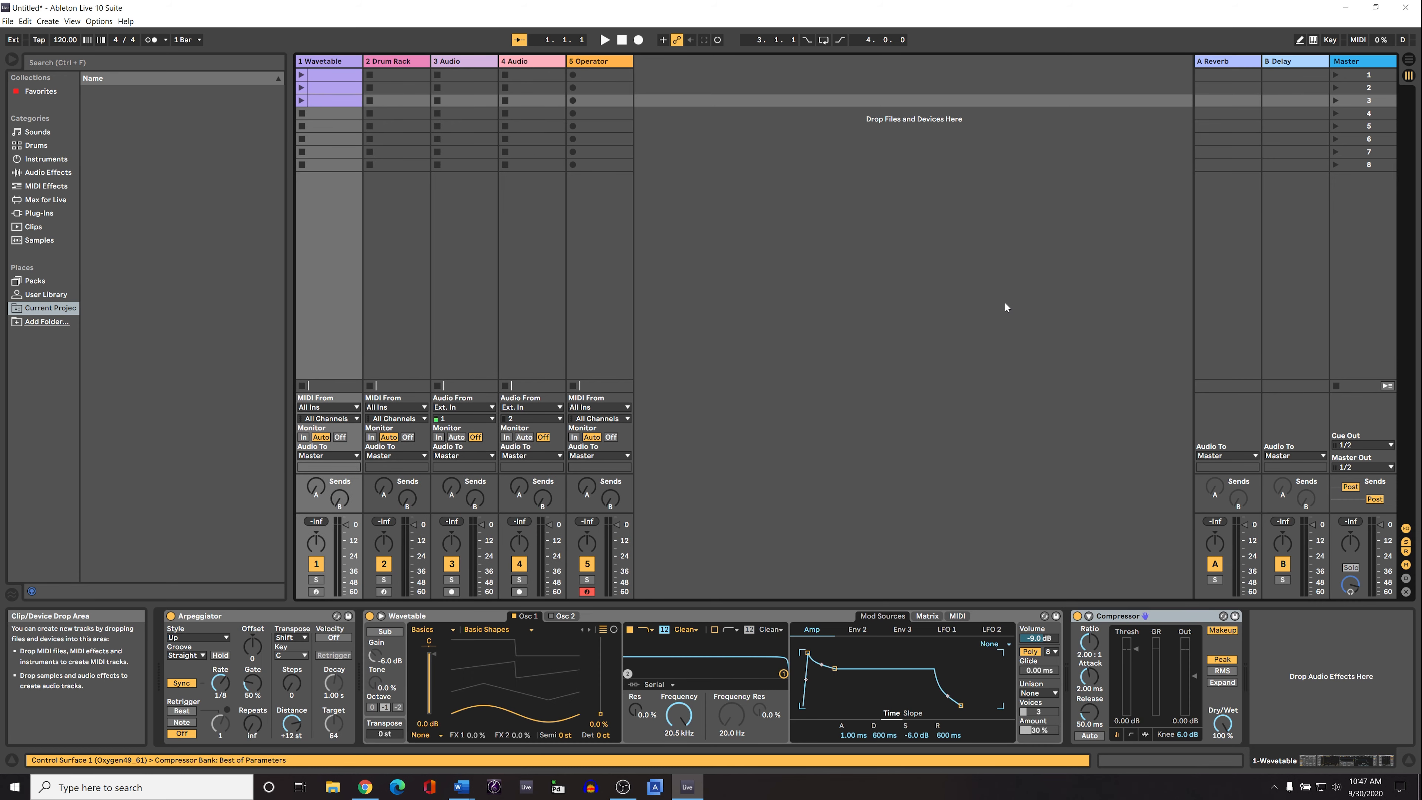